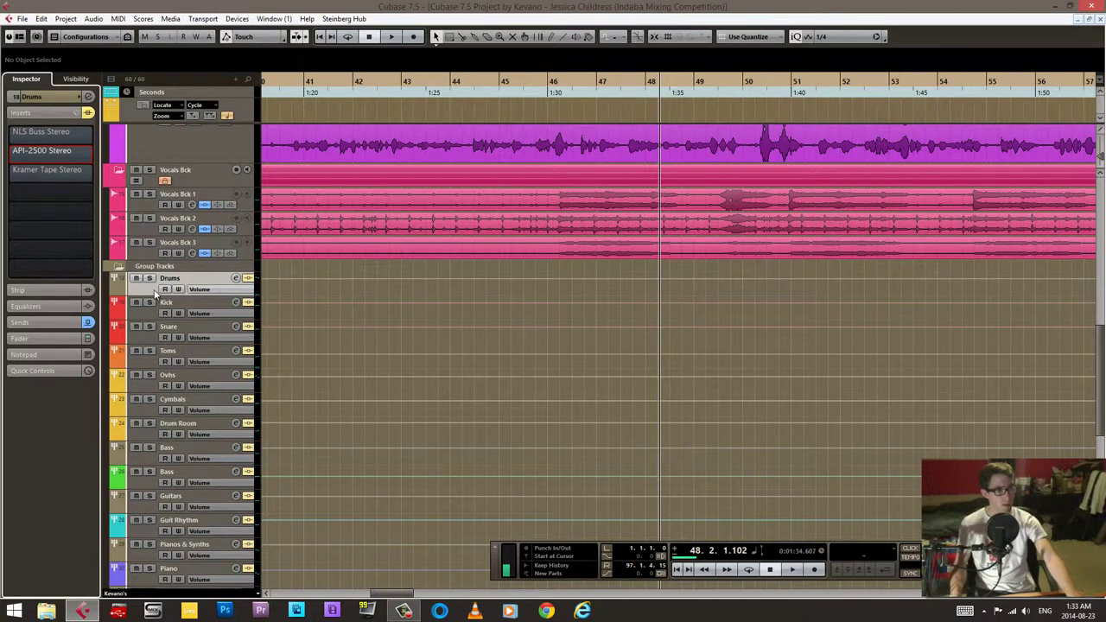
- Review the Kick, Snare, Toms, Ovhs, Cymbals, Drum Room and Drums groups' insert chains
click(141, 318)
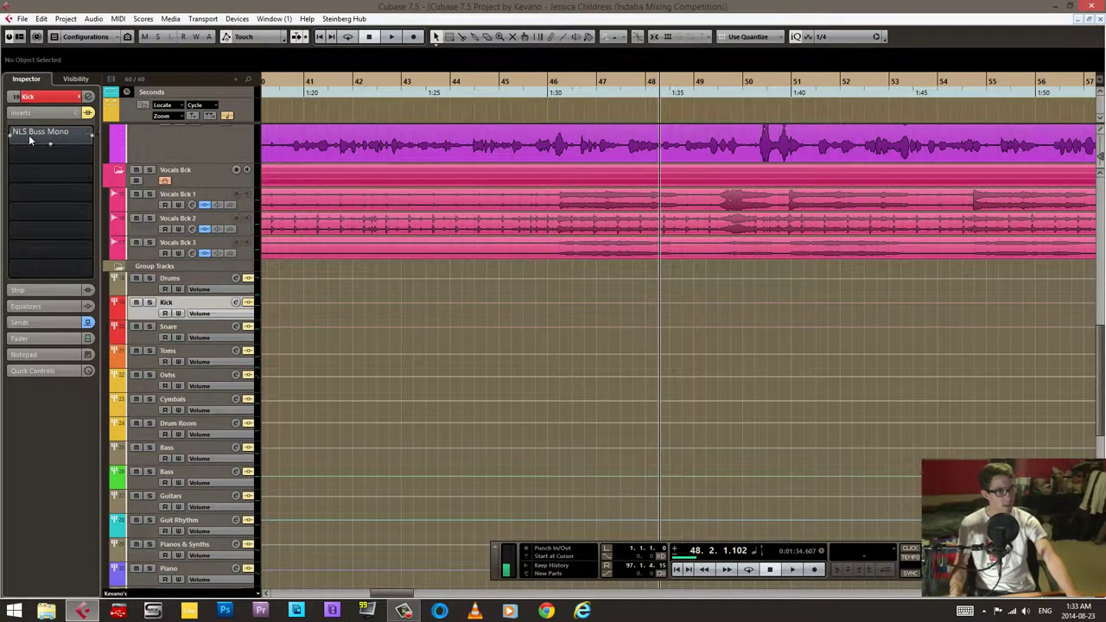
click(156, 336)
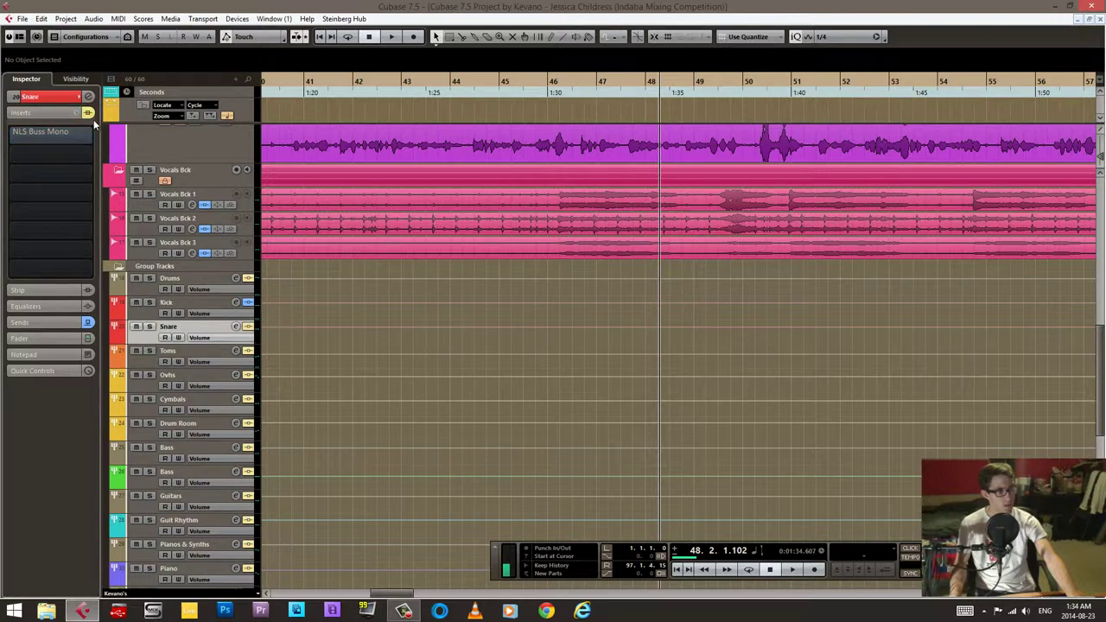
click(148, 363)
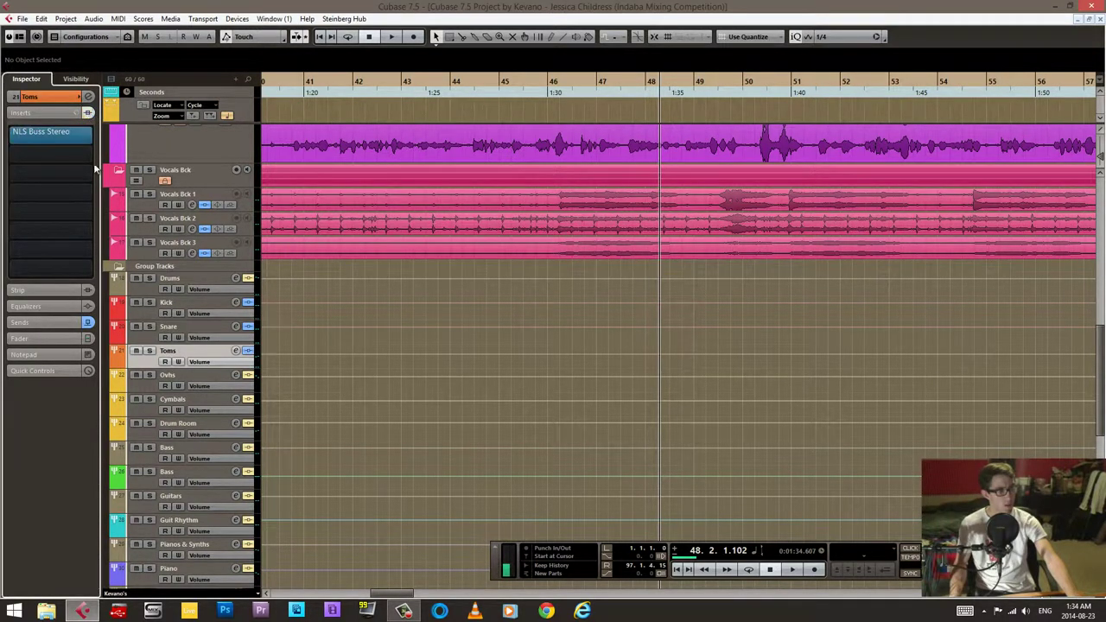
click(142, 390)
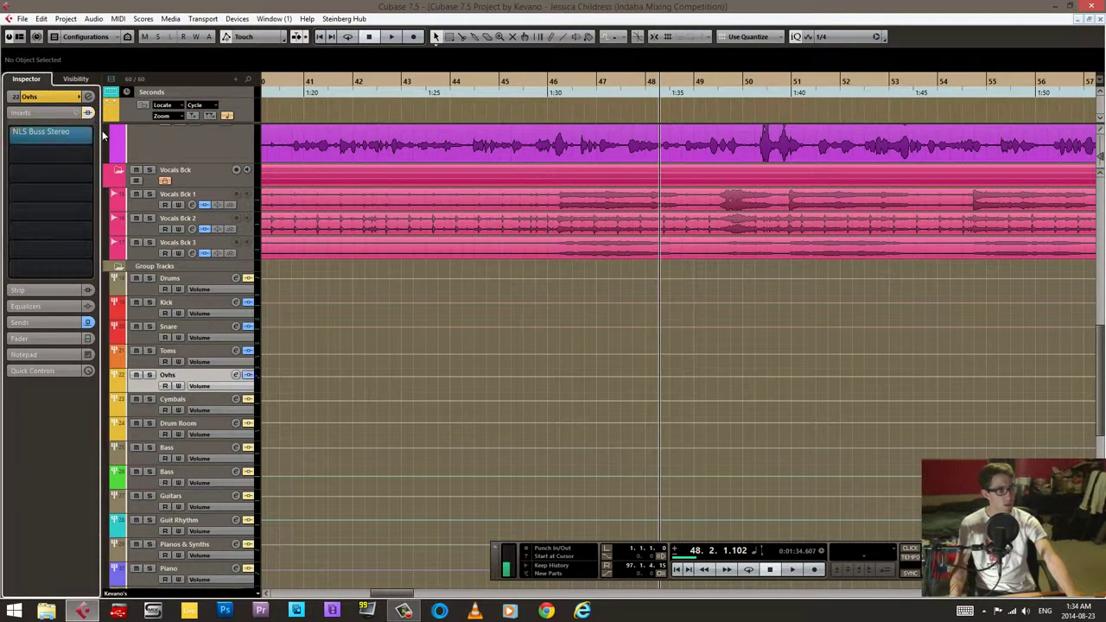
click(145, 408)
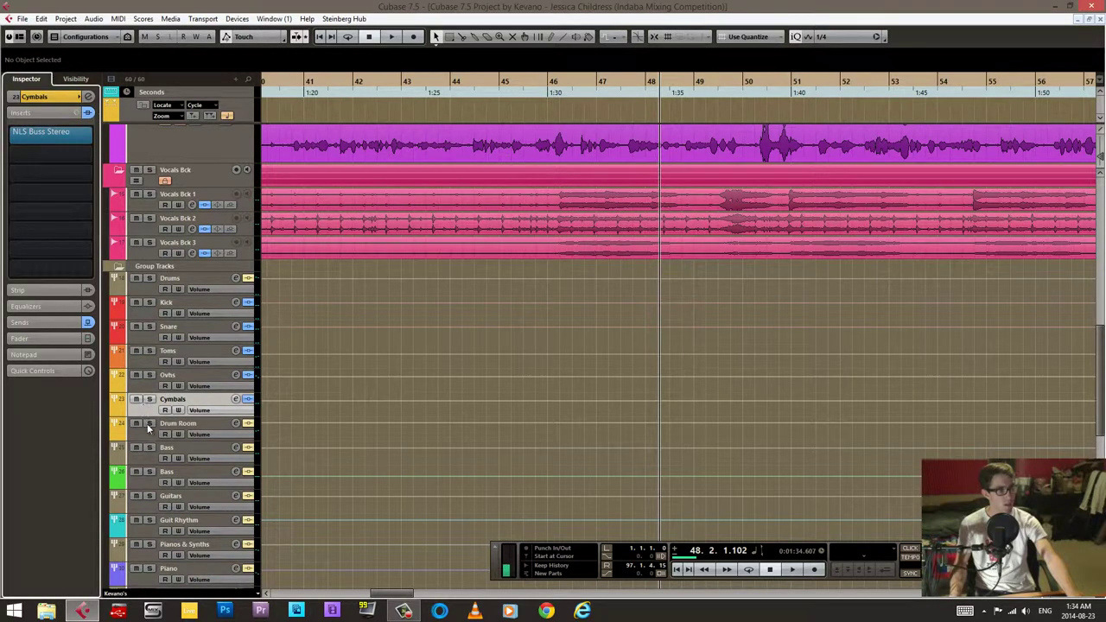
click(150, 432)
click(90, 131)
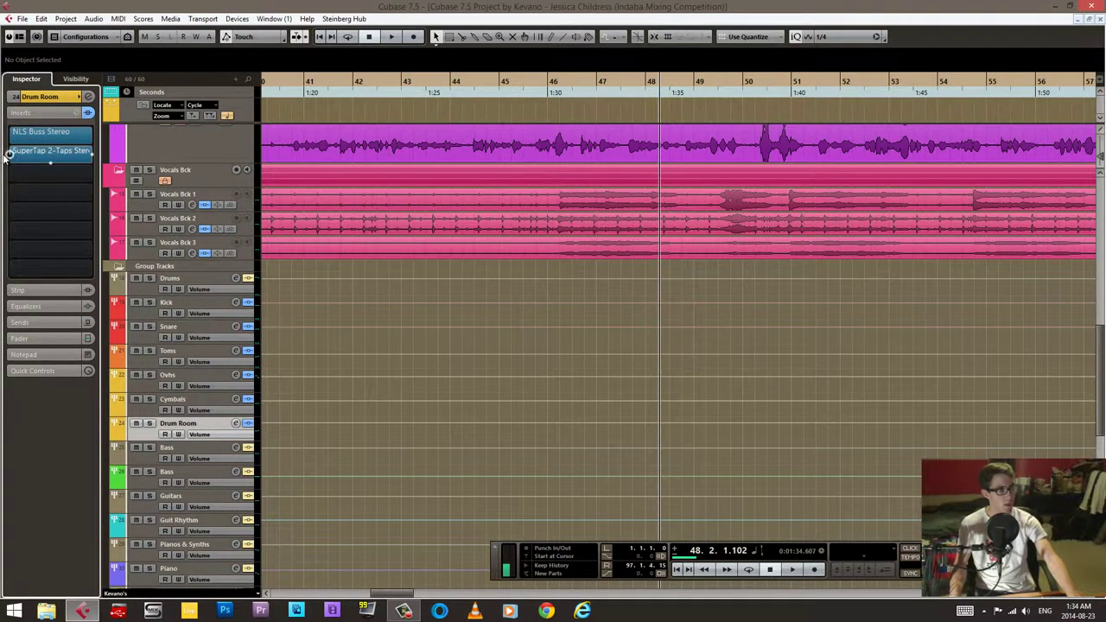
click(151, 290)
click(14, 135)
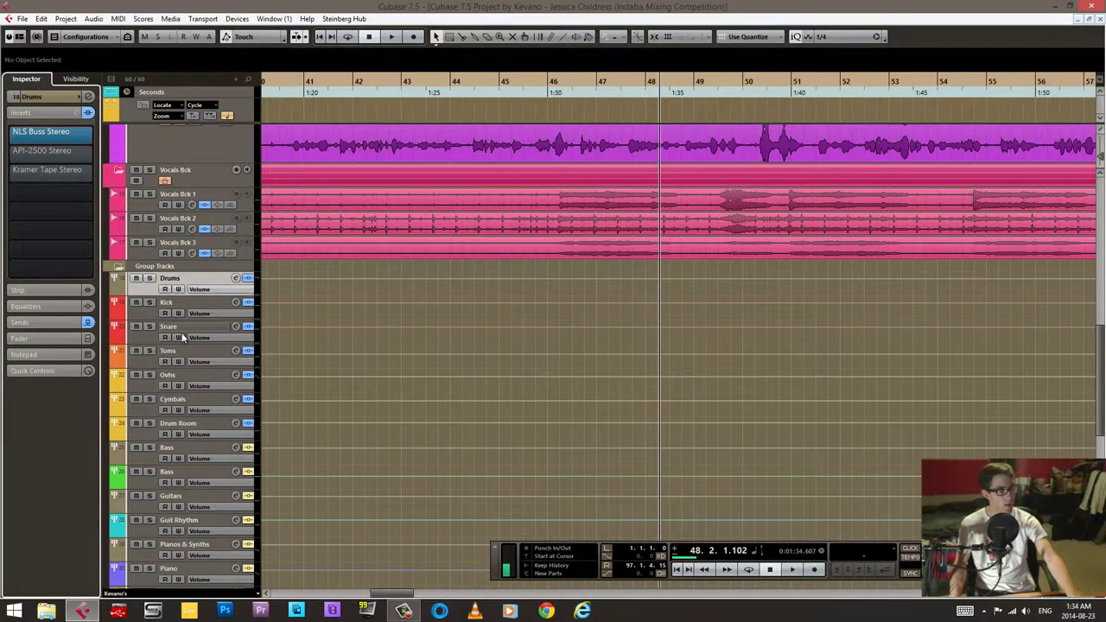
- Check the two Bass, Guitars and Guit Rhythm groups' inserts, noting NLS Buss Stereo
scroll(181, 335, down, 3)
click(149, 366)
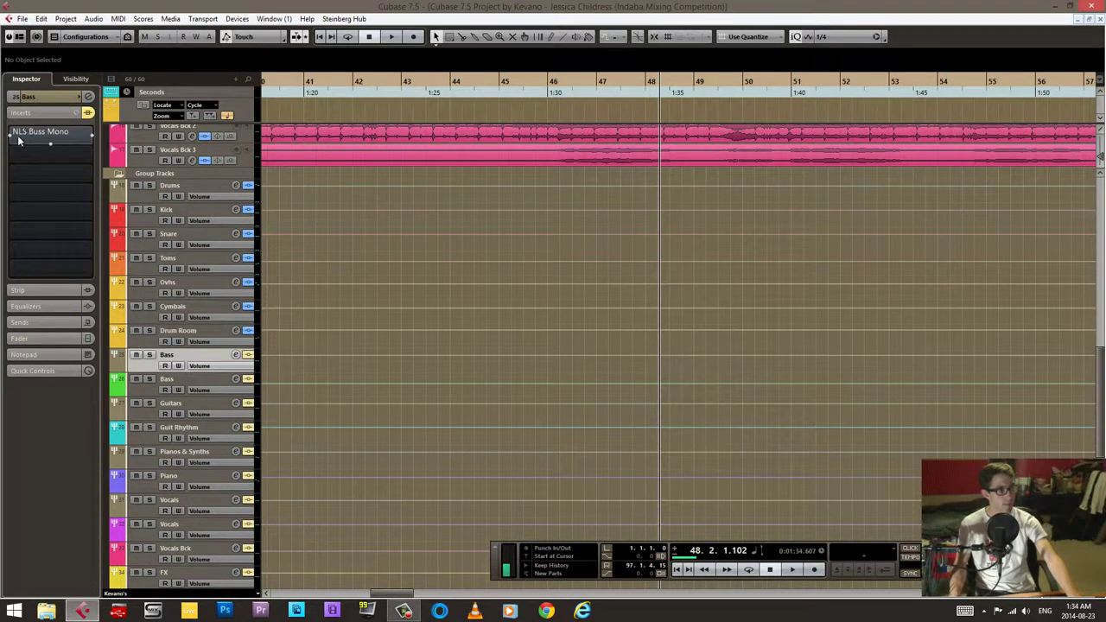
click(136, 390)
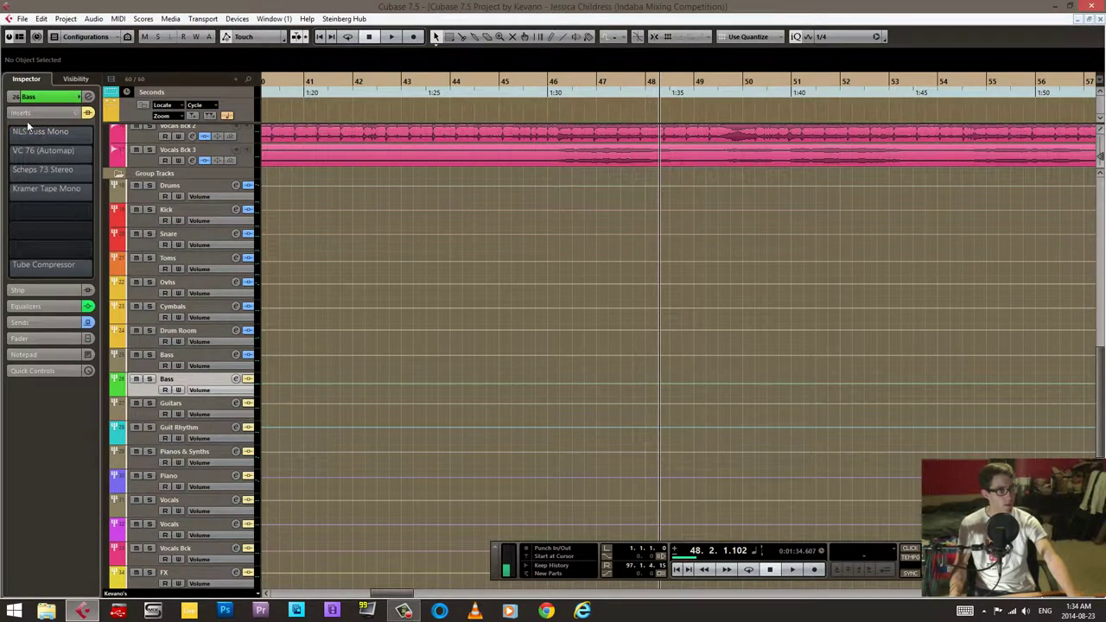
click(145, 418)
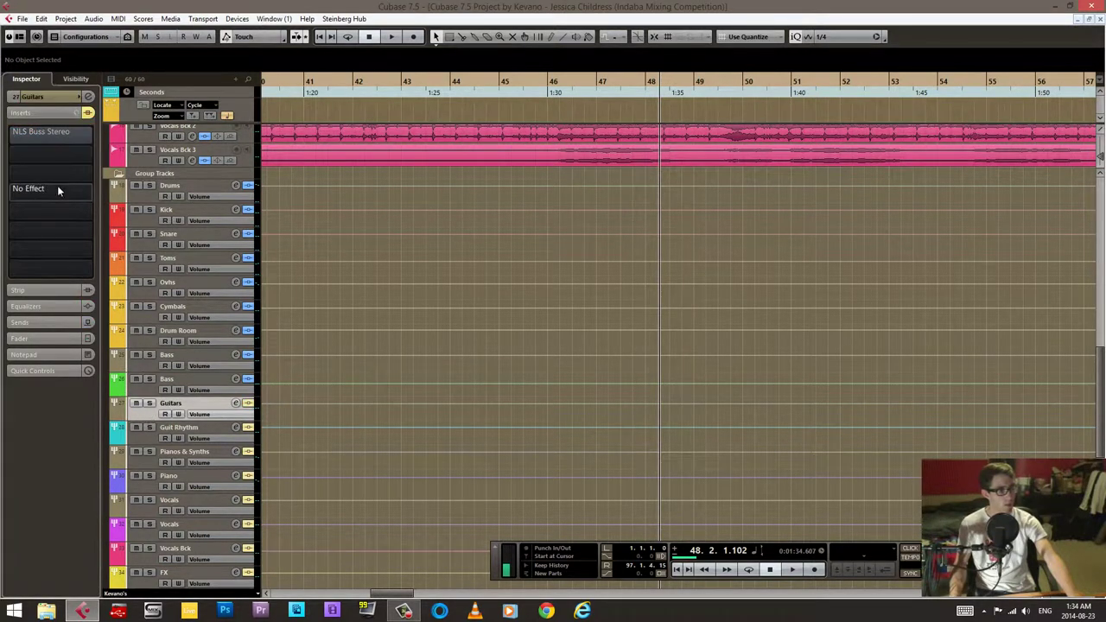
click(149, 437)
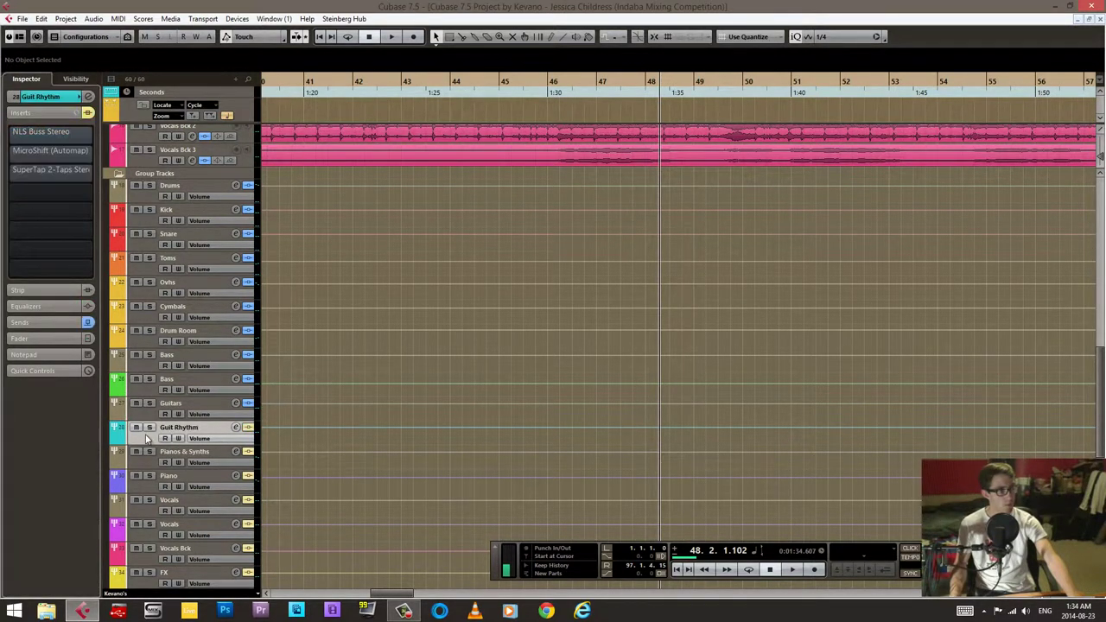
click(41, 132)
- Inspect the Piano group's NLS Buss Stereo insert, then the Vocals group's inserts
scroll(153, 387, down, 3)
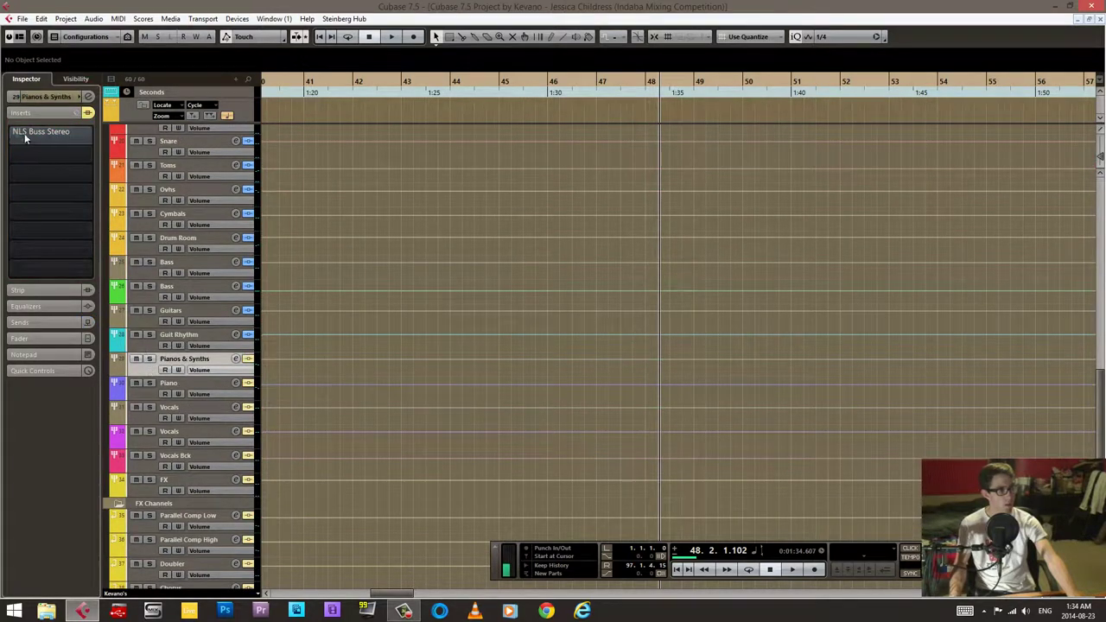
key(Down)
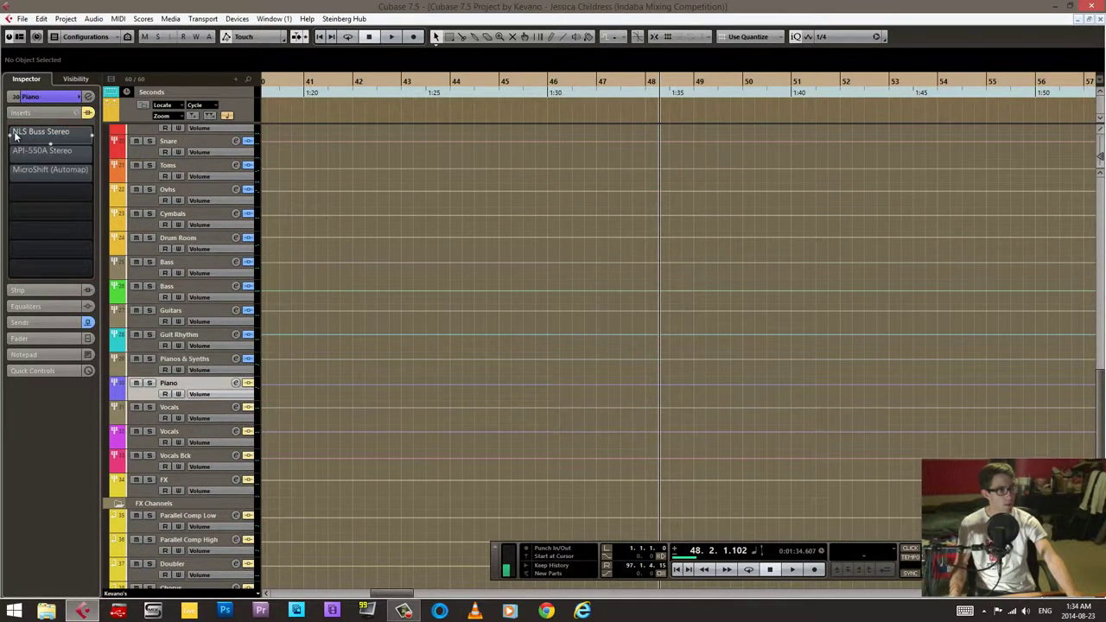
click(18, 134)
click(147, 419)
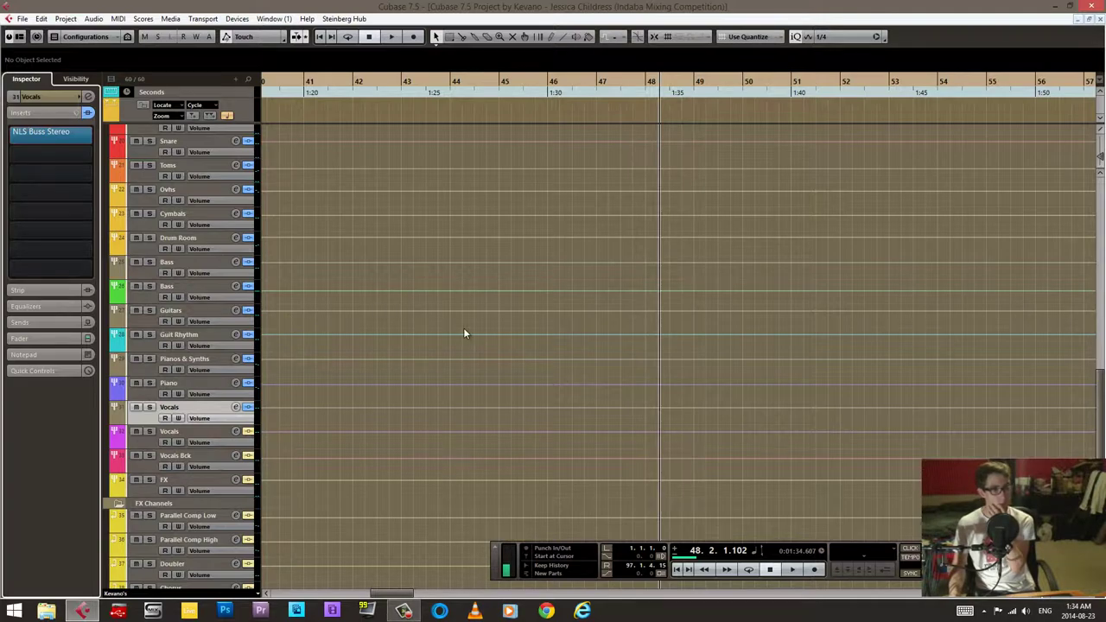
- Check the inserts on the Guitar Rhythm audio track and the Guit Rhythm group
scroll(398, 340, up, 10)
scroll(387, 341, down, 3)
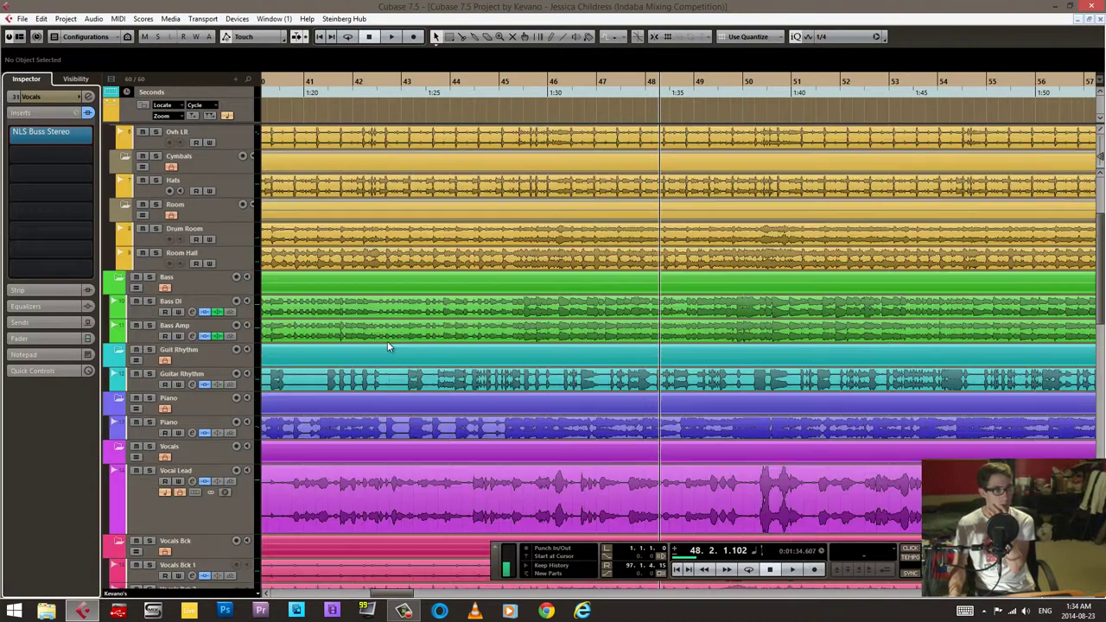
click(149, 388)
scroll(386, 324, down, 12)
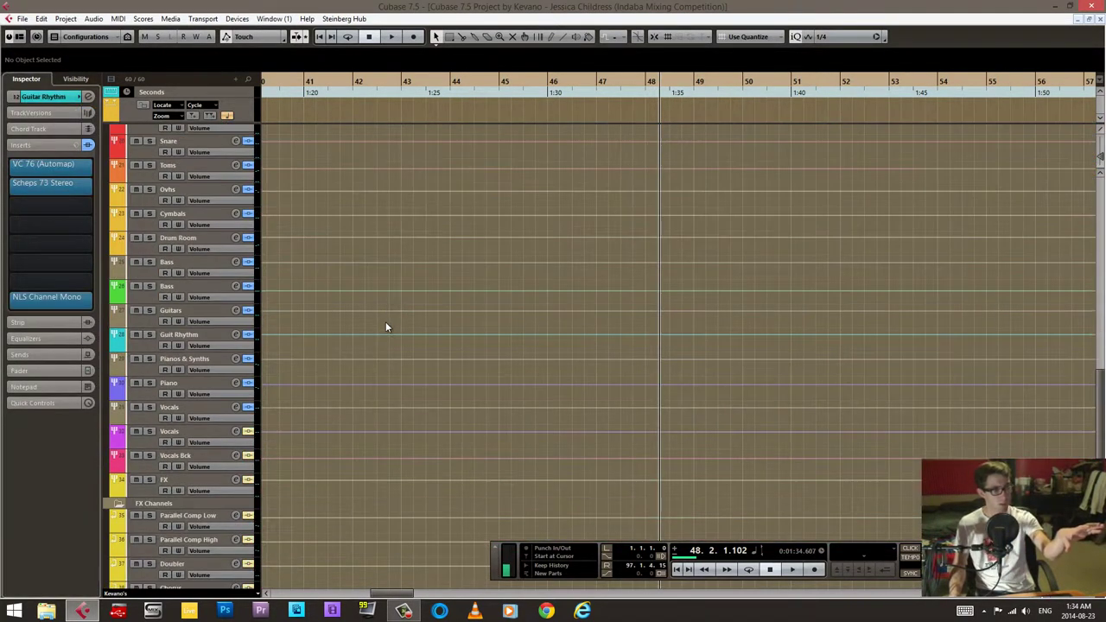
scroll(385, 327, down, 2)
click(142, 254)
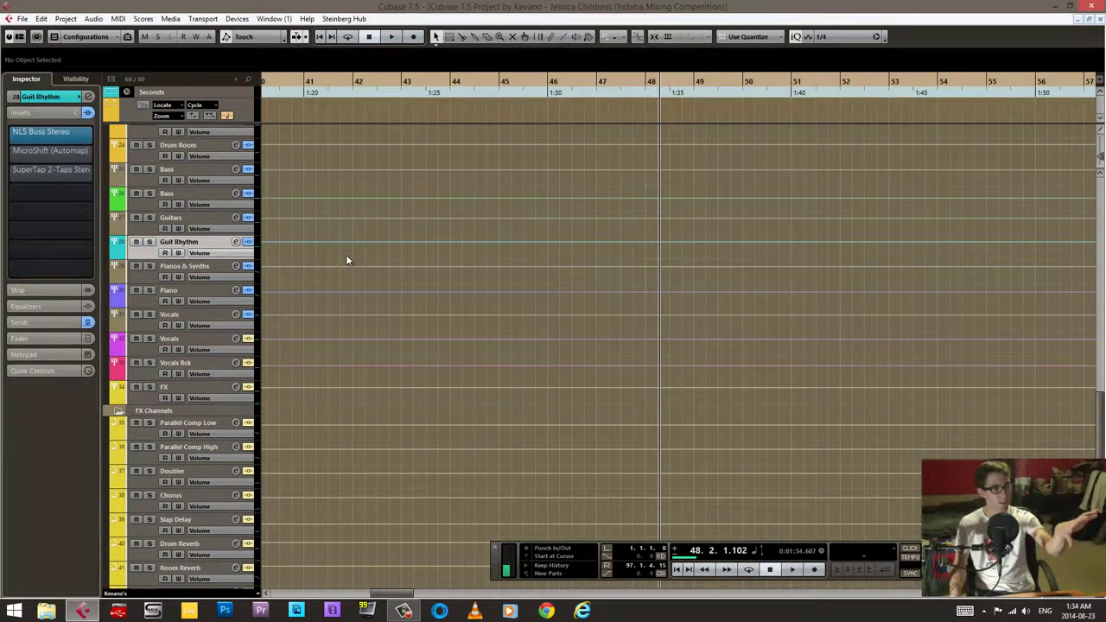
- Collapse the Drums, Bass, Guit Rhythm, Piano and Vocals folder tracks
scroll(406, 266, up, 12)
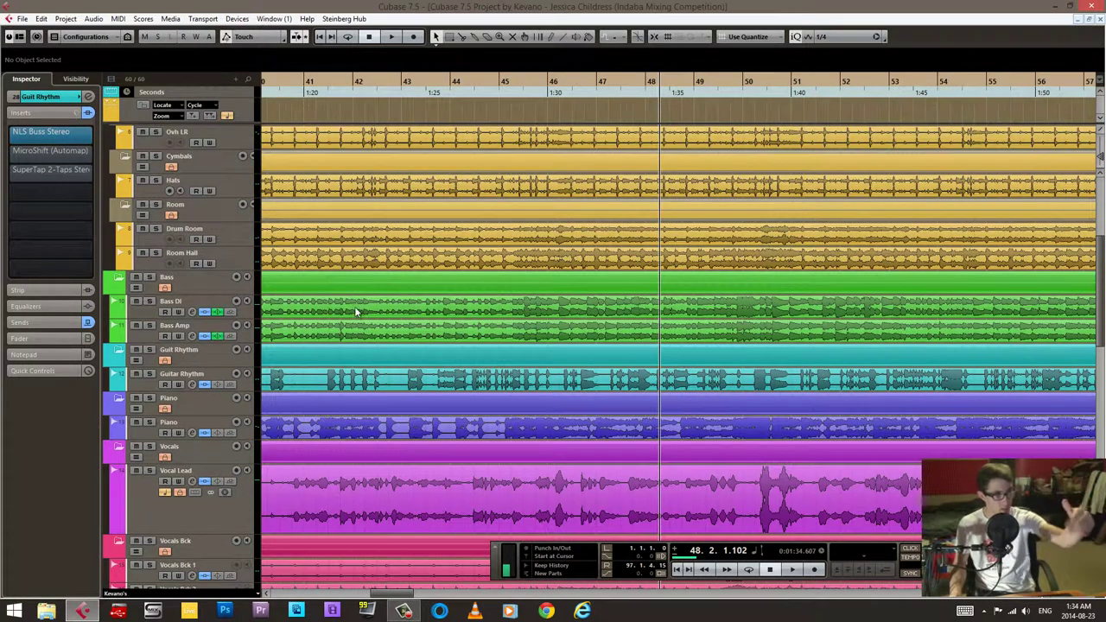
scroll(358, 308, up, 4)
click(119, 133)
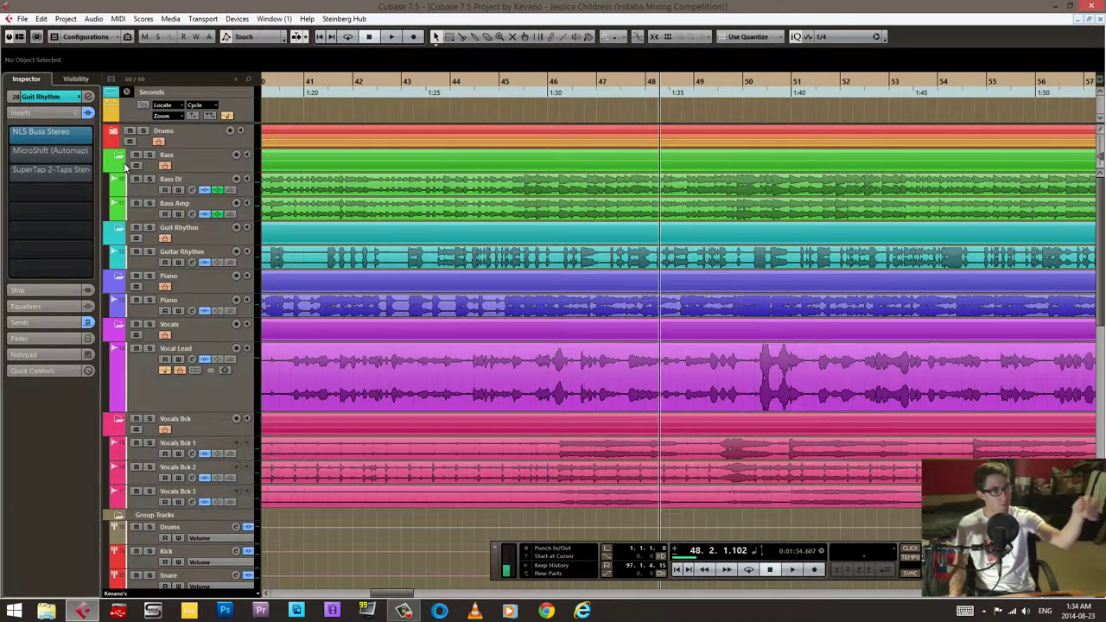
click(116, 156)
click(119, 181)
click(119, 206)
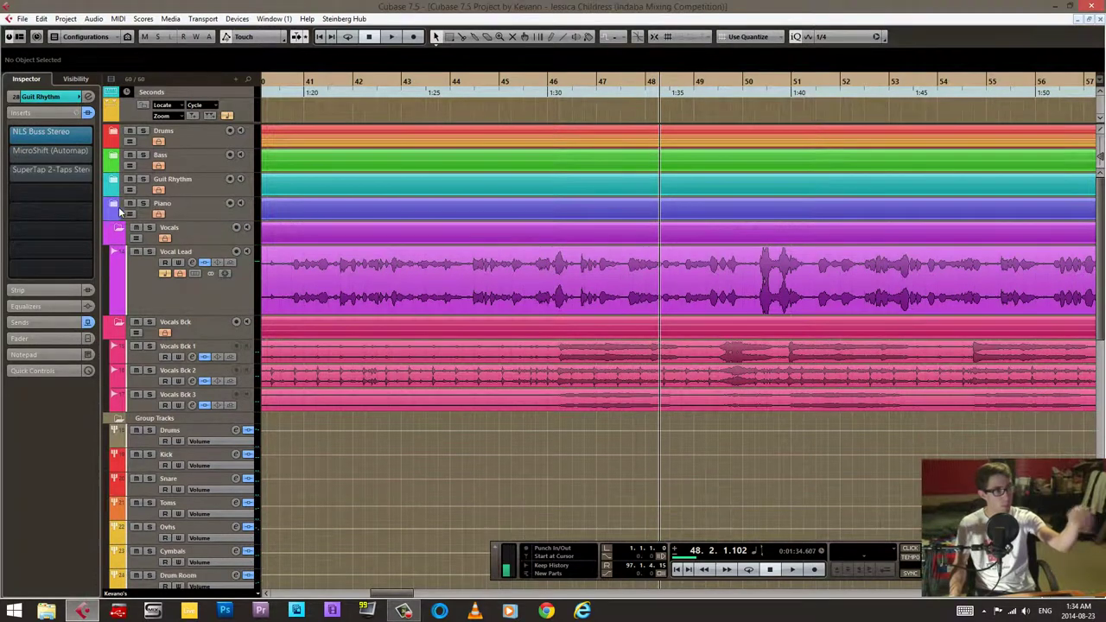
click(121, 233)
click(120, 231)
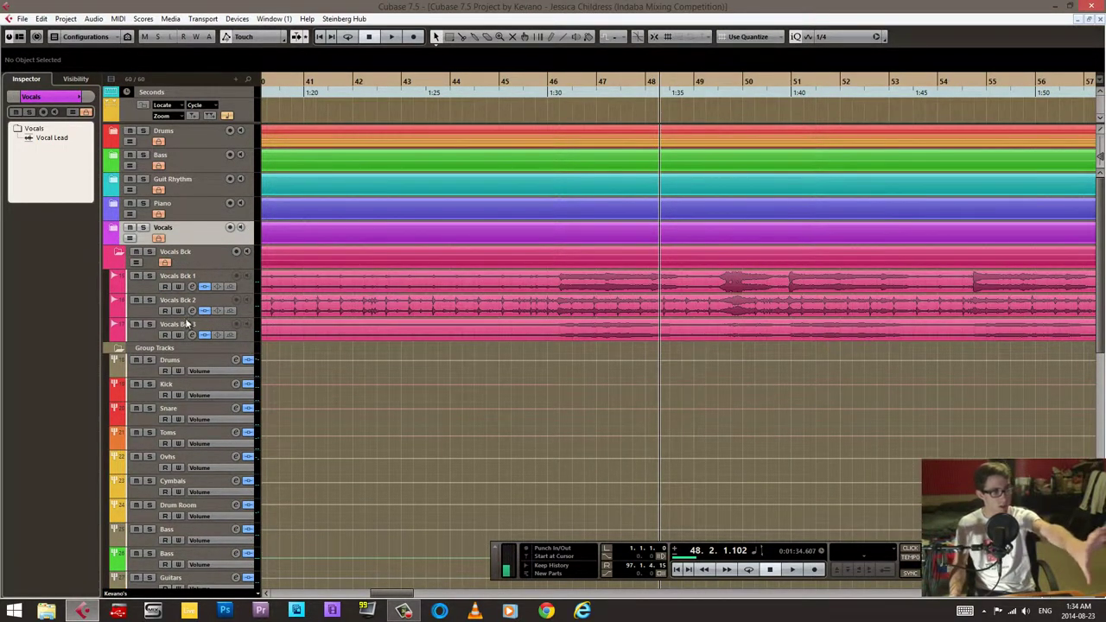
- Inspect Vocals Bck 1 and the Vocals Bck group's NLS Buss Stereo insert
click(137, 288)
scroll(381, 357, down, 5)
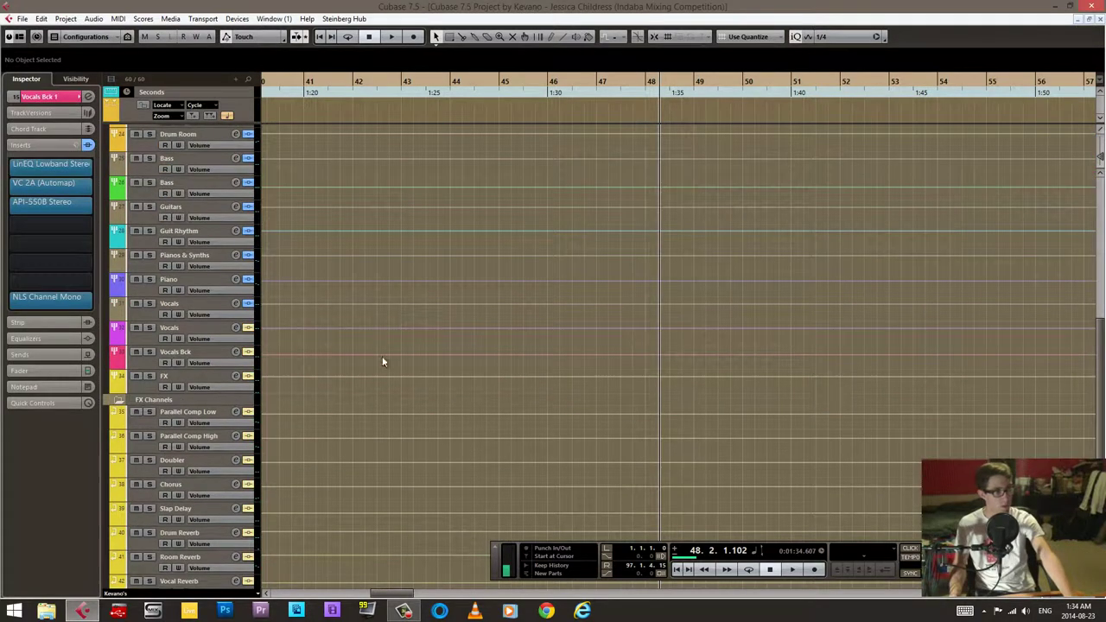
click(134, 365)
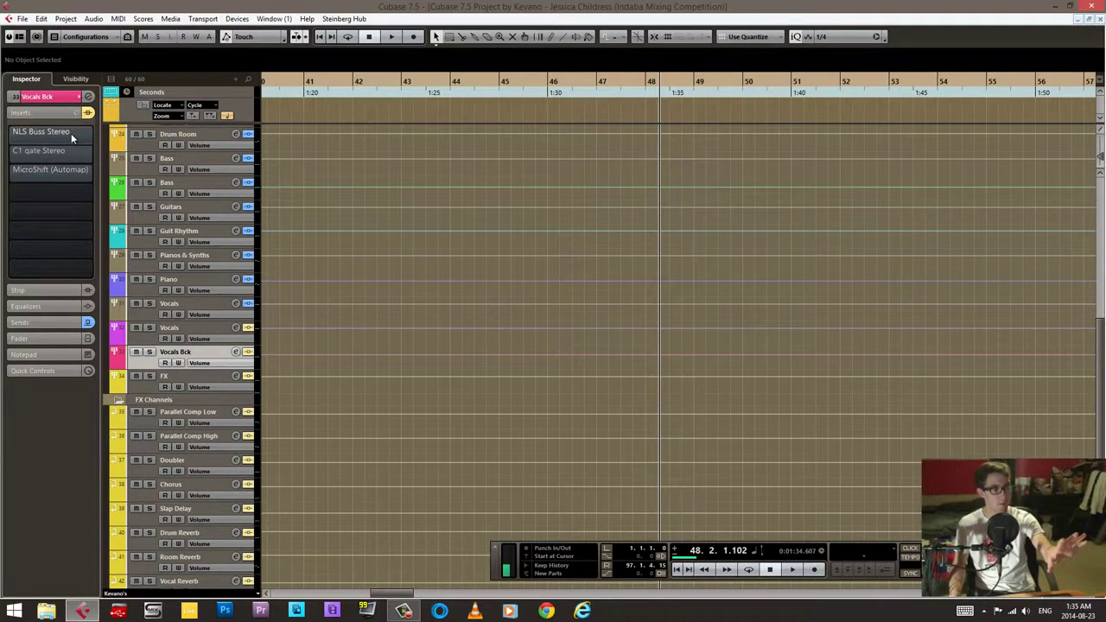
click(8, 134)
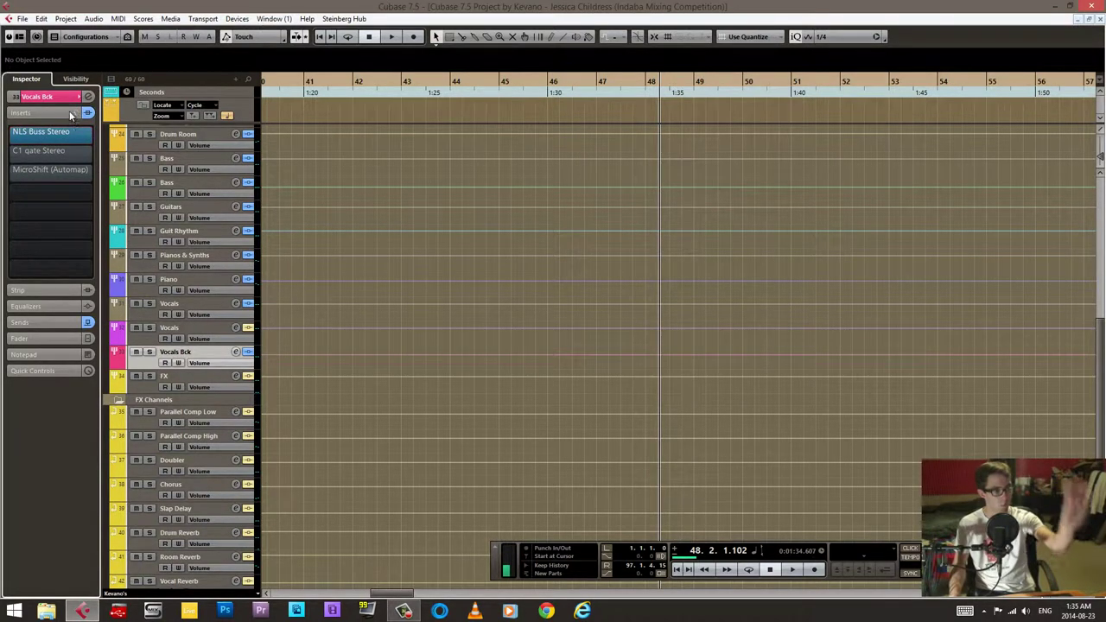
- Compare the Vocal Lead track and both Vocals groups, ending on the one with the C1 gate
click(145, 342)
scroll(205, 256, up, 8)
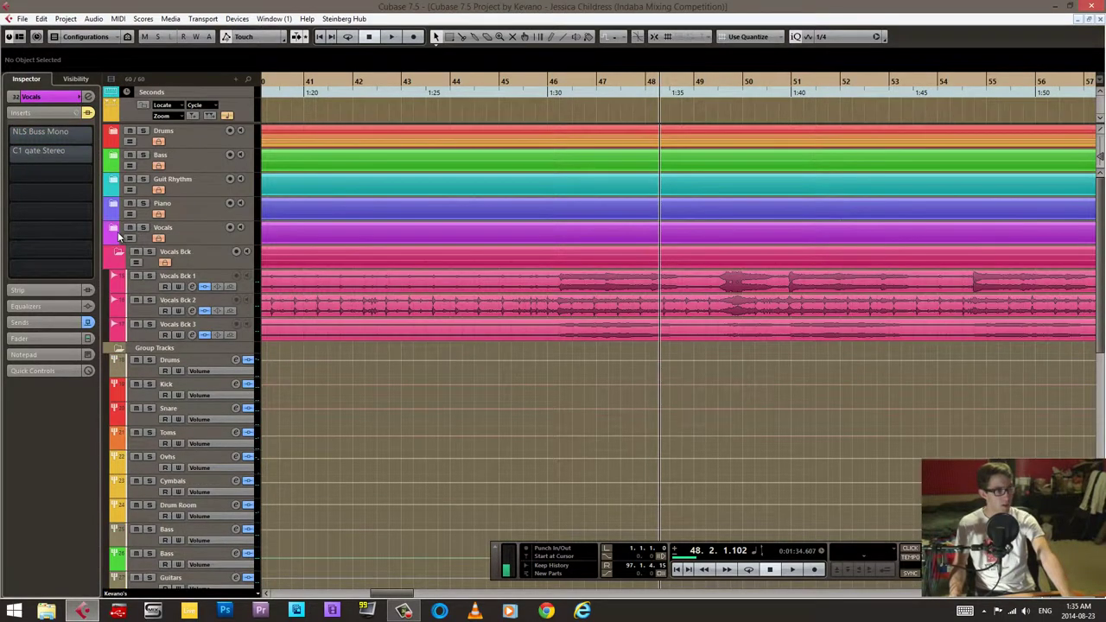
click(166, 299)
scroll(320, 297, down, 8)
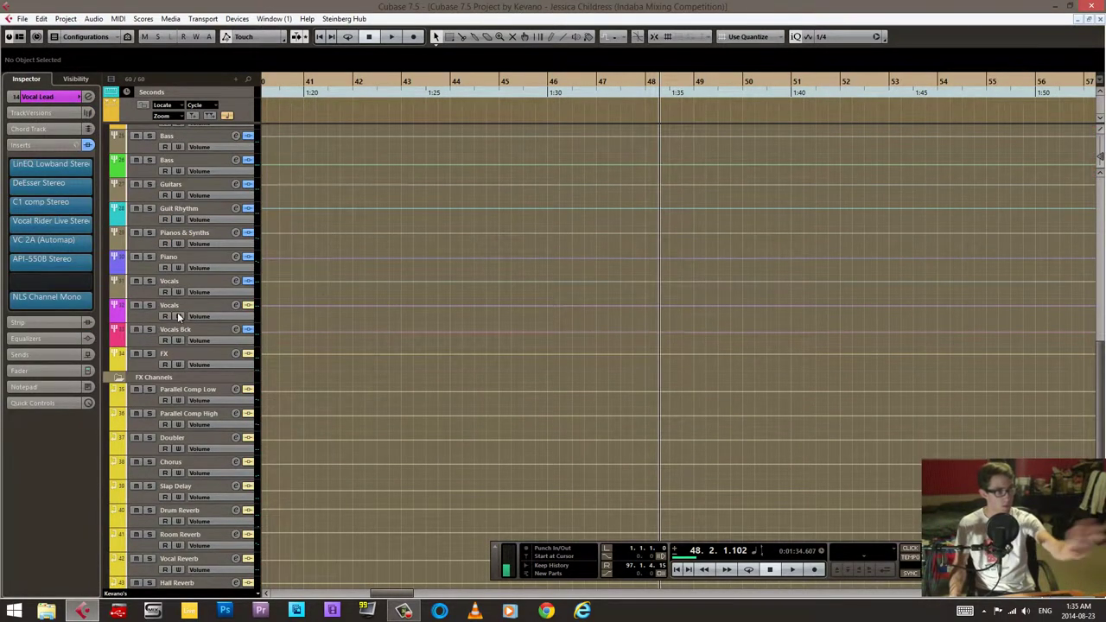
click(144, 315)
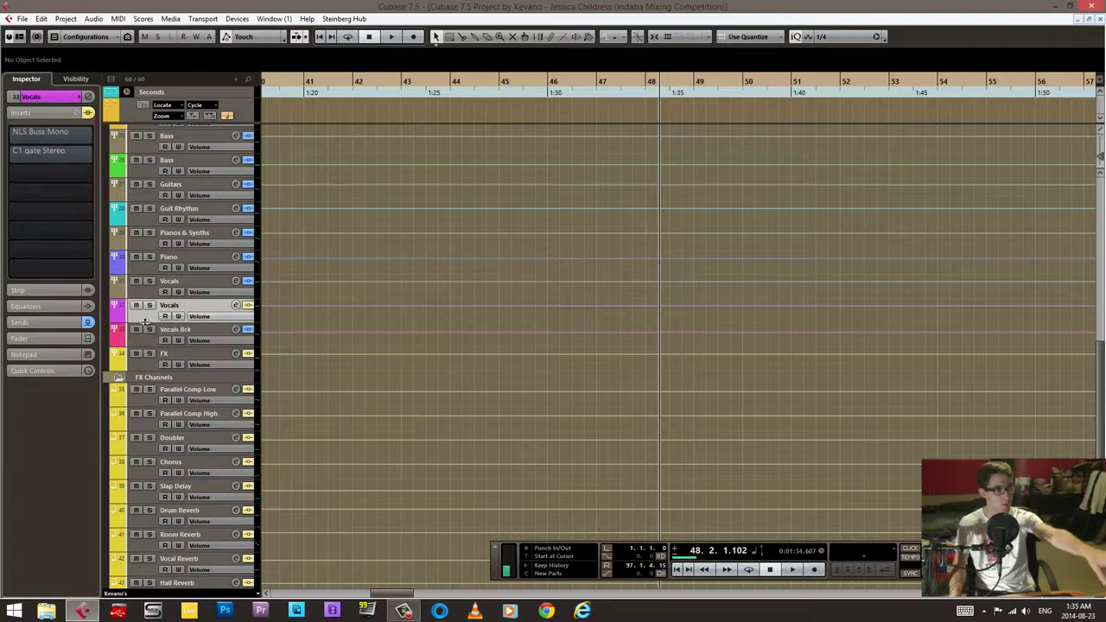
click(147, 294)
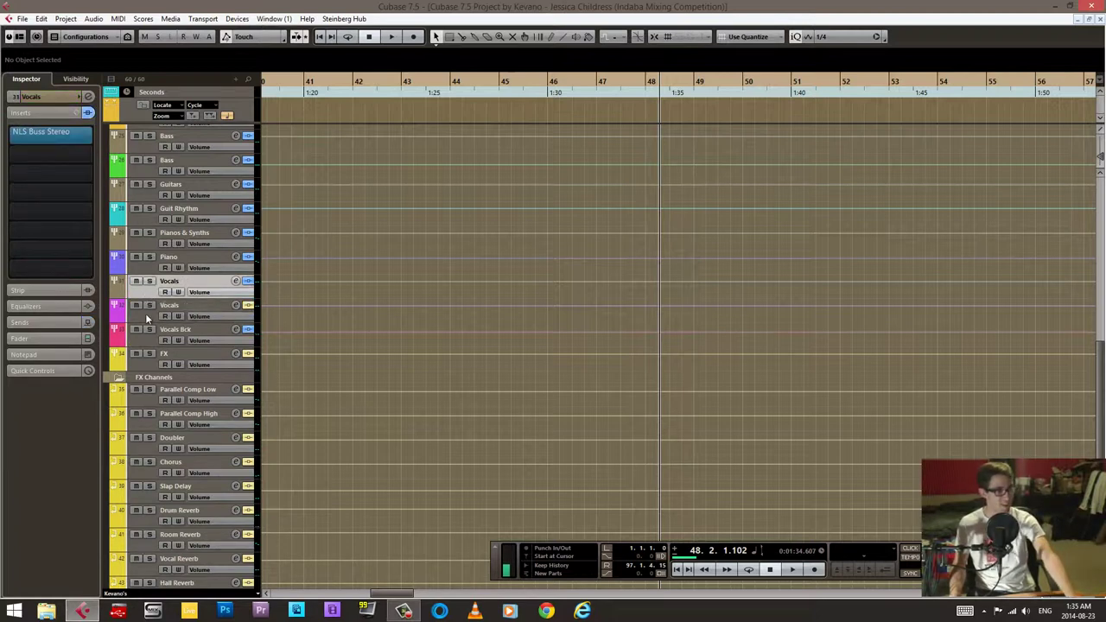
click(145, 313)
- Check the Guit Rhythm folder's inserts and expand the Piano and Guit Rhythm folders
scroll(312, 282, up, 3)
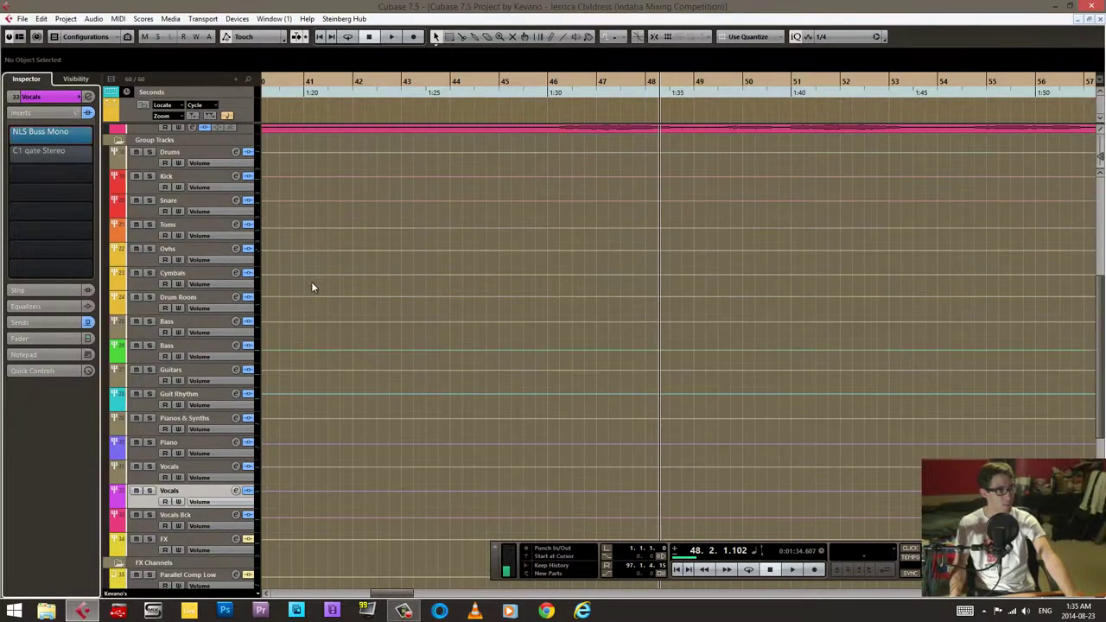
click(142, 401)
scroll(313, 322, up, 5)
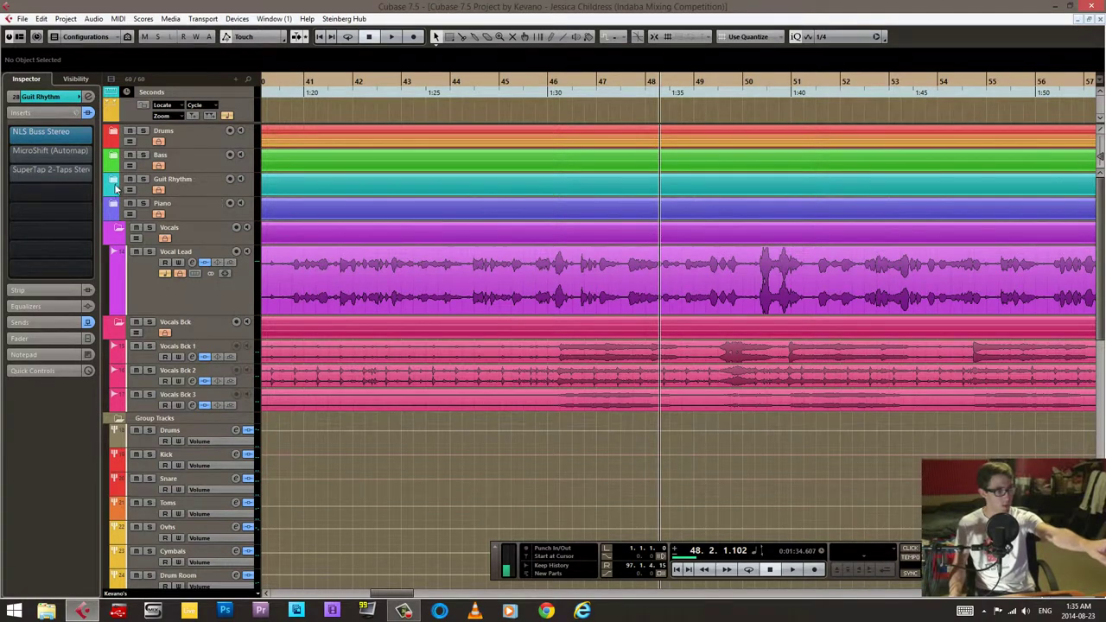
click(115, 203)
click(113, 179)
scroll(274, 272, down, 8)
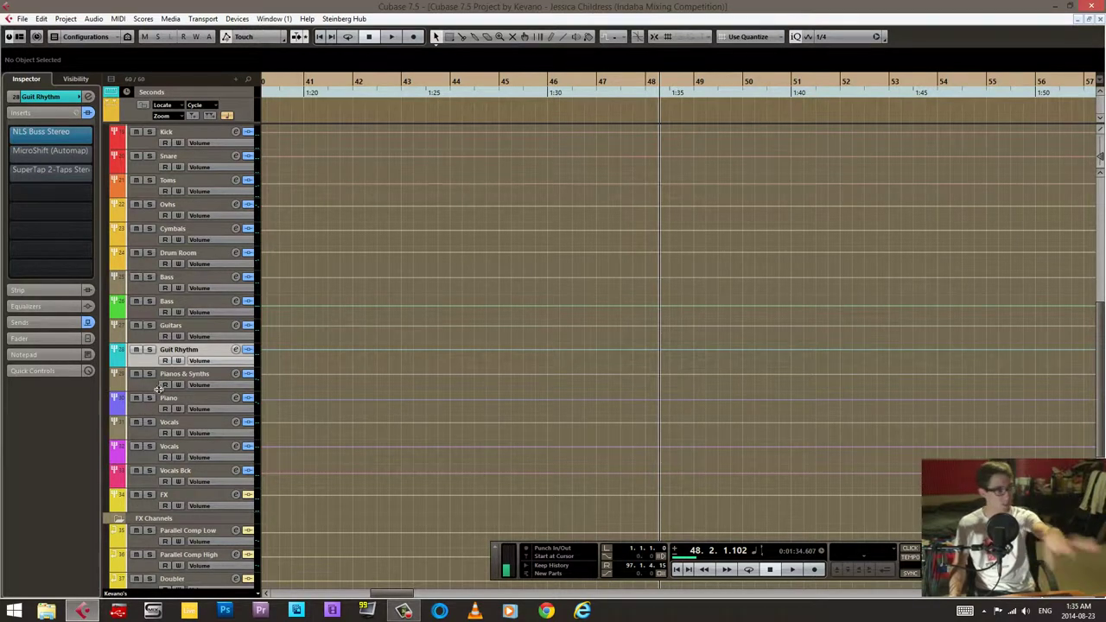
- Review inserts on the Pianos & Synths, Guitars, Guit Rhythm, Bass, Vocals and FX groups
click(147, 389)
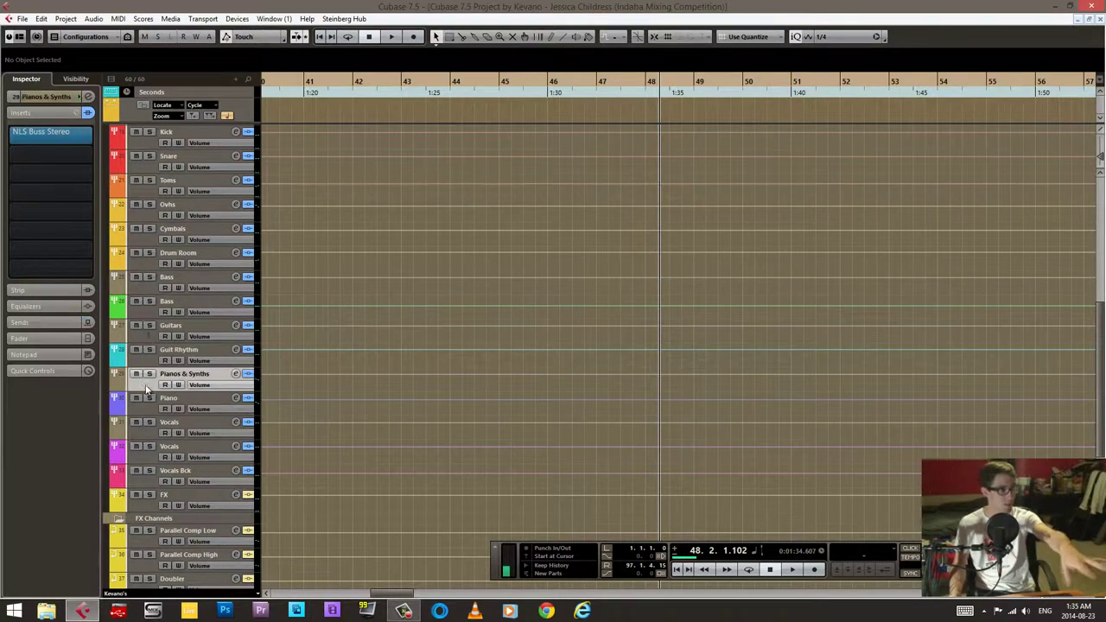
click(142, 332)
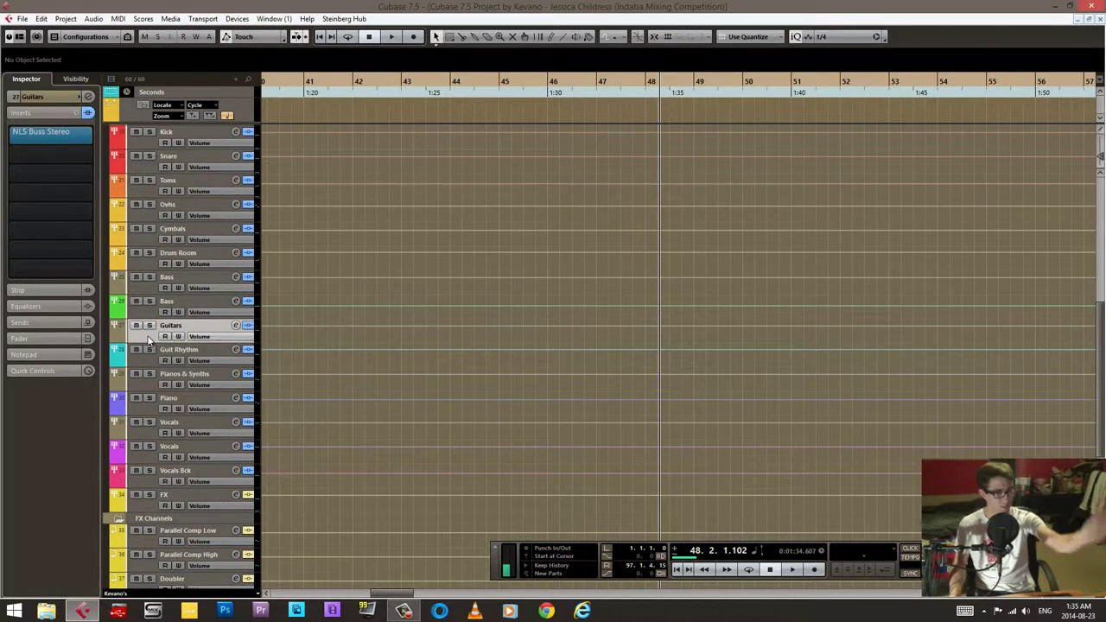
click(151, 362)
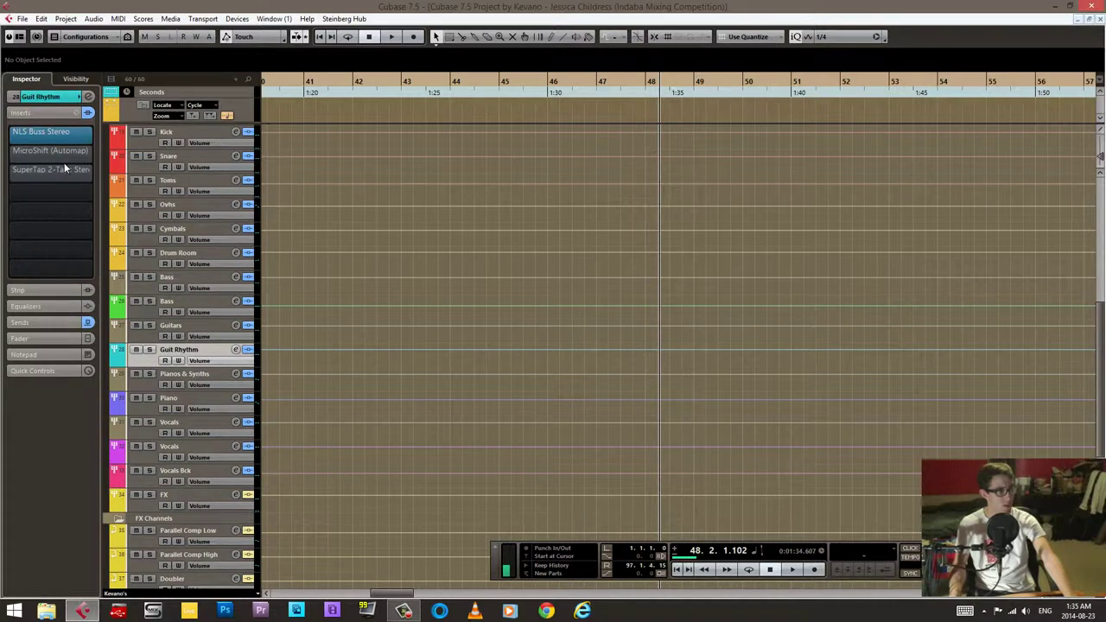
click(173, 379)
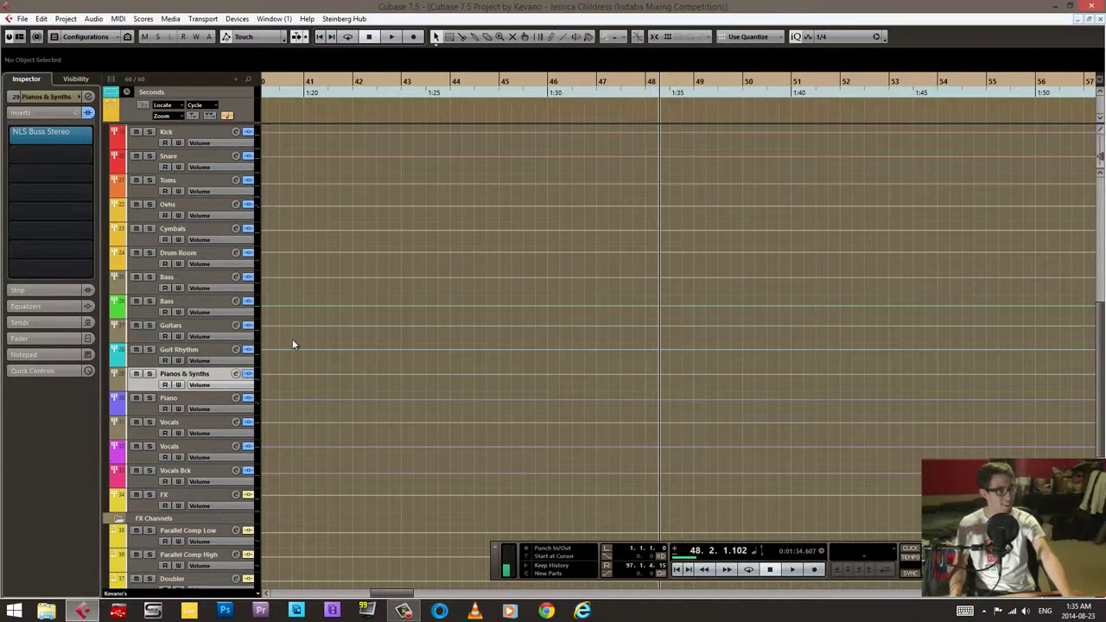
scroll(292, 343, up, 4)
click(143, 400)
scroll(276, 398, down, 4)
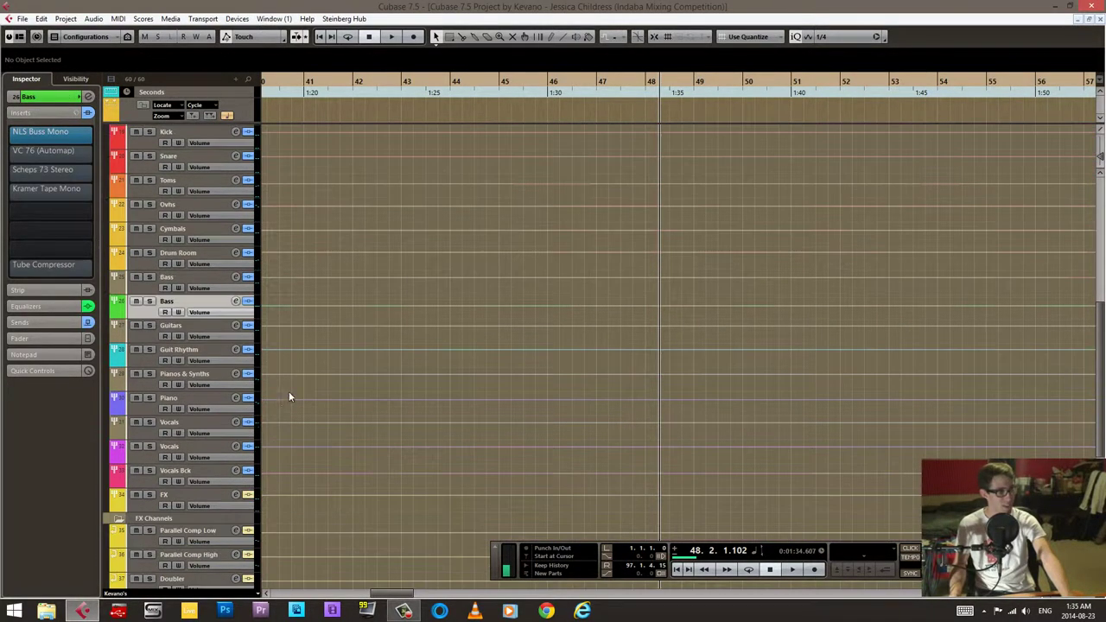
click(137, 437)
click(151, 458)
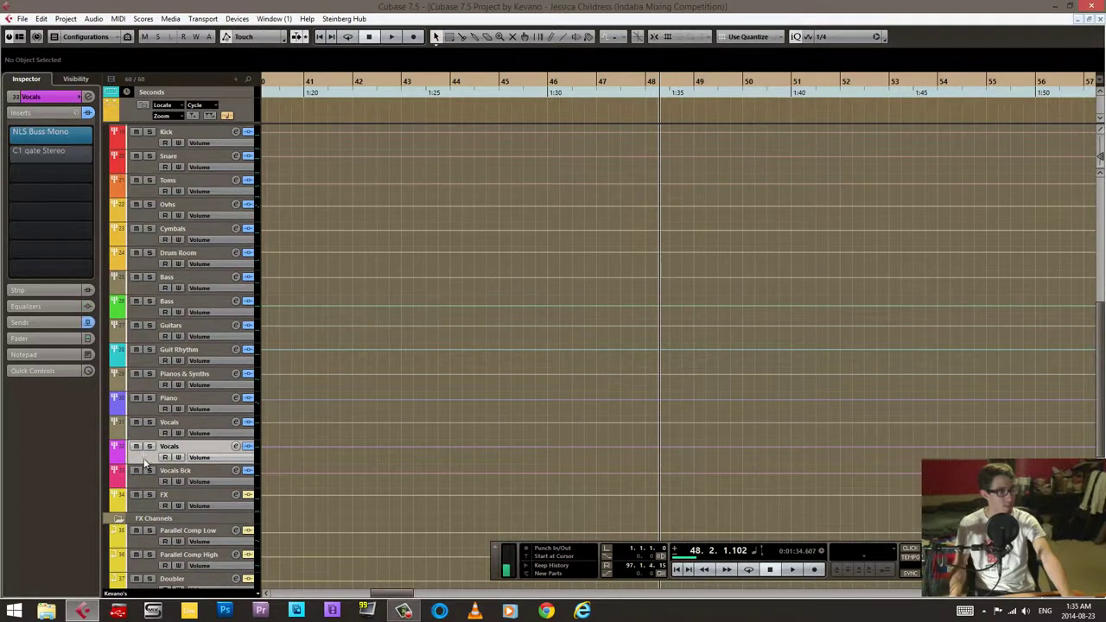
click(137, 503)
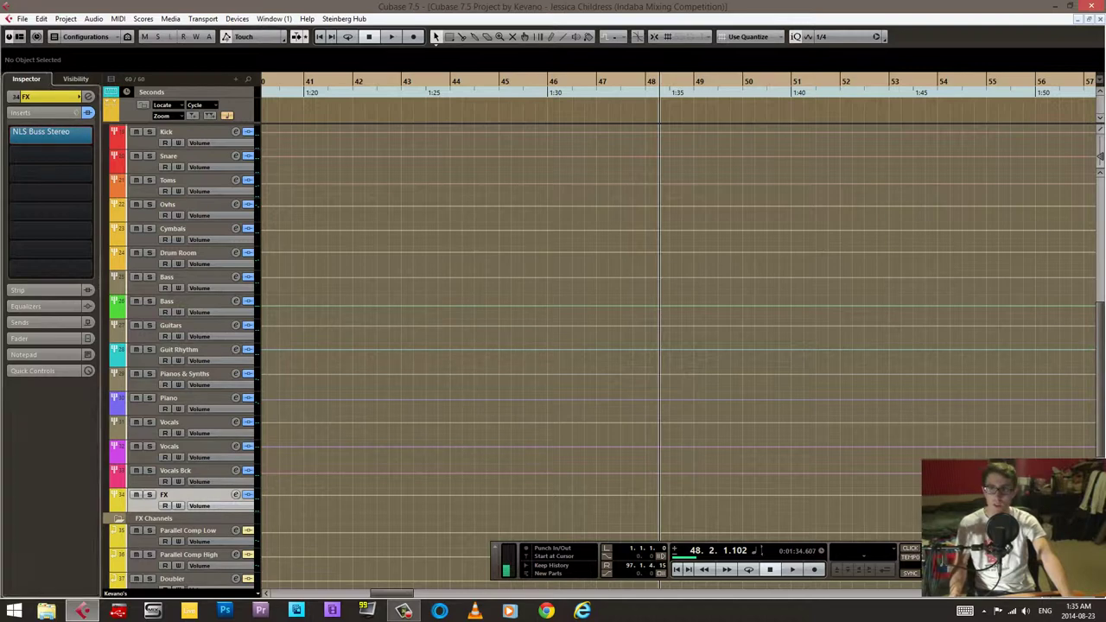
- Move the playback position to around bar 43 and start playback
click(495, 80)
key(space)
scroll(441, 327, up, 5)
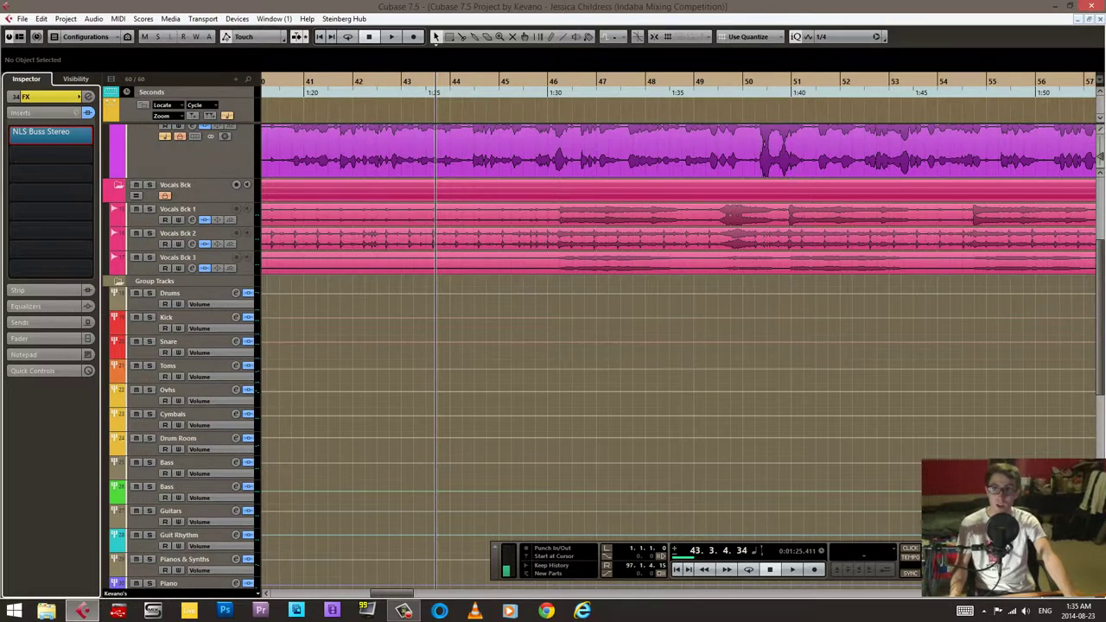
- Play through the NLS Buss Stereo plugin, toggling bypass and noise off and on, leaving it active
click(40, 131)
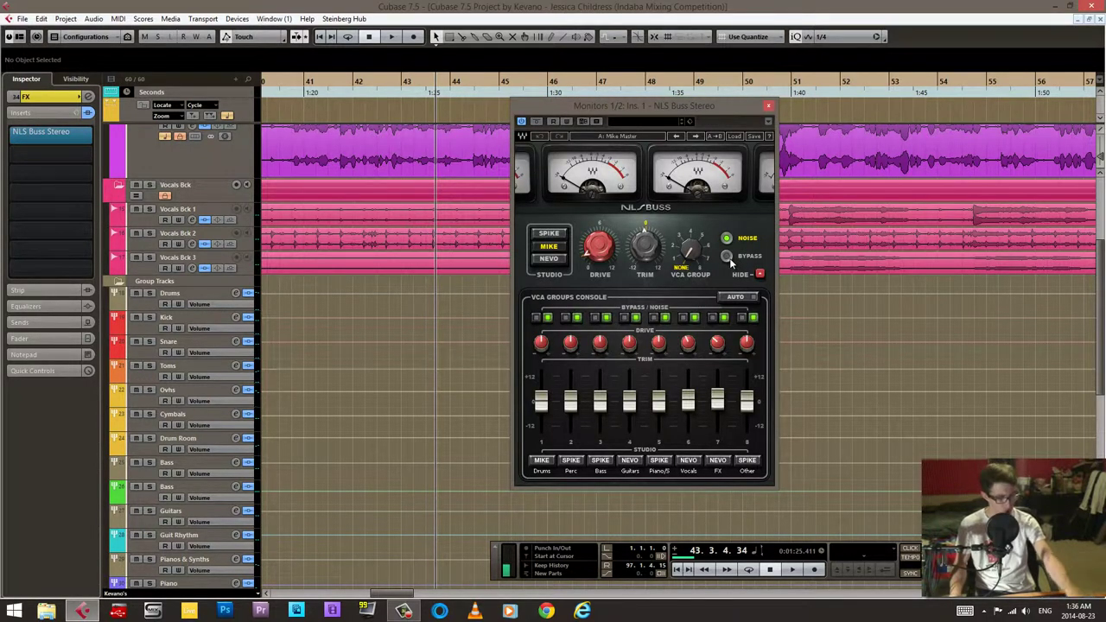
key(space)
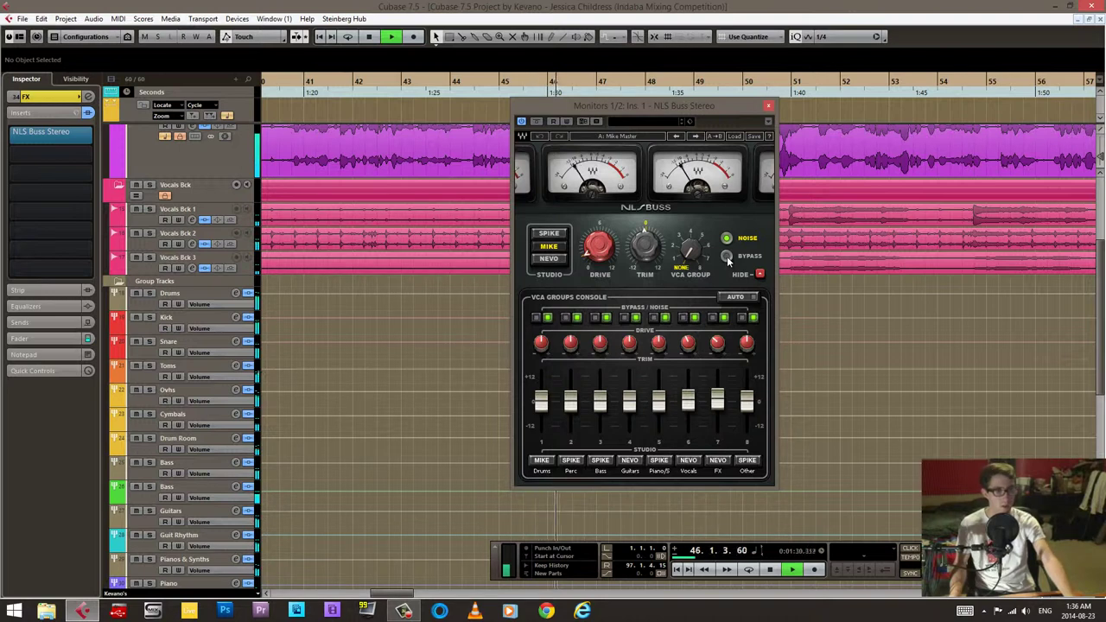
click(726, 256)
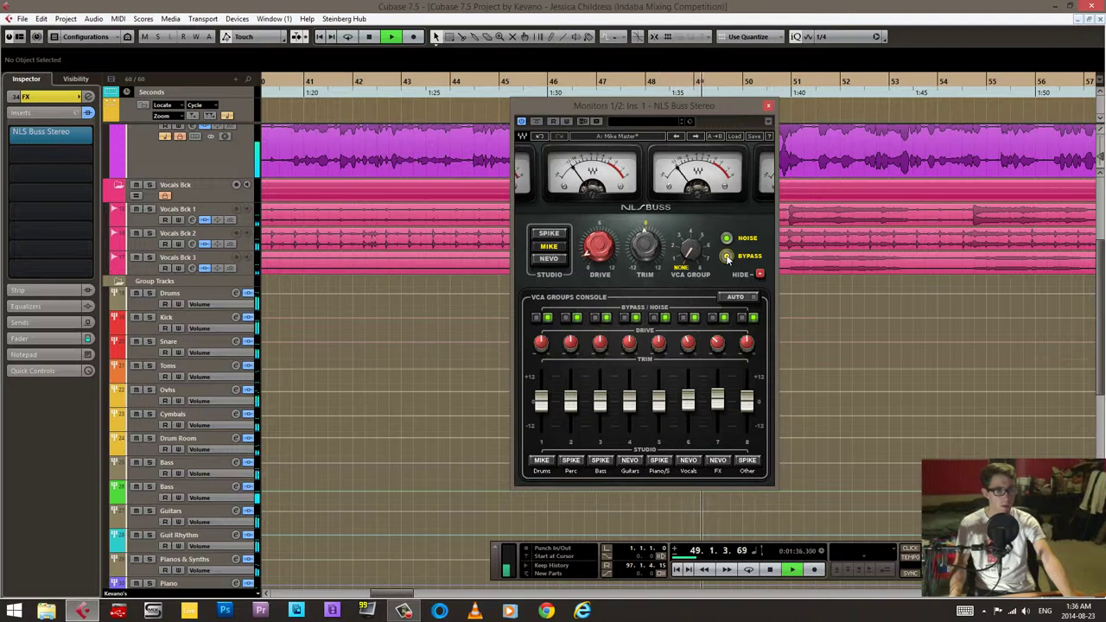
click(726, 239)
click(727, 238)
click(728, 257)
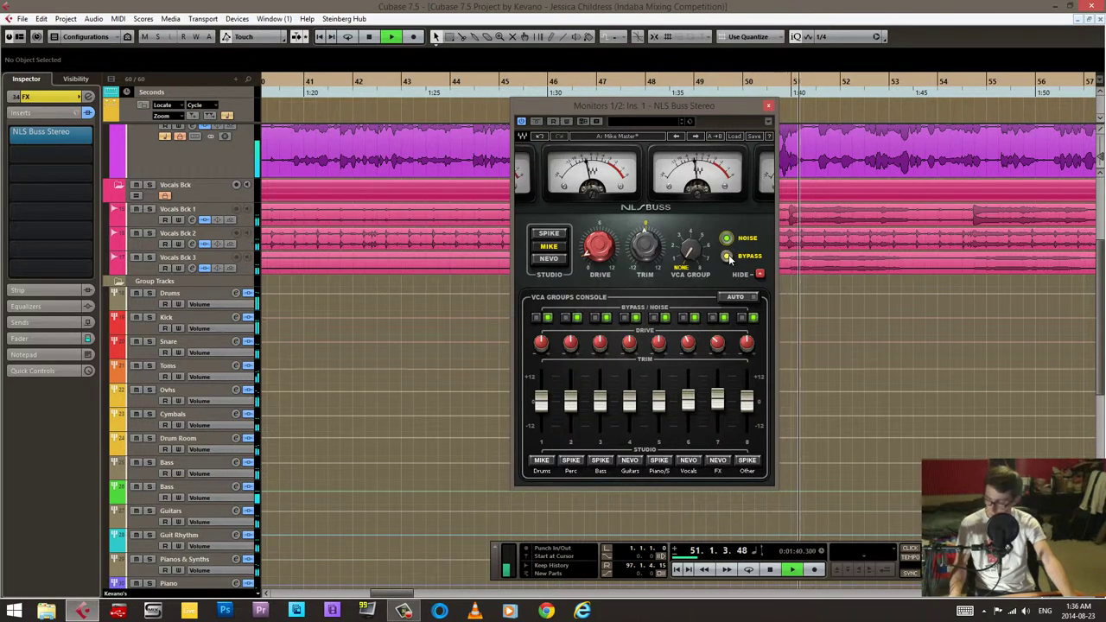
click(727, 257)
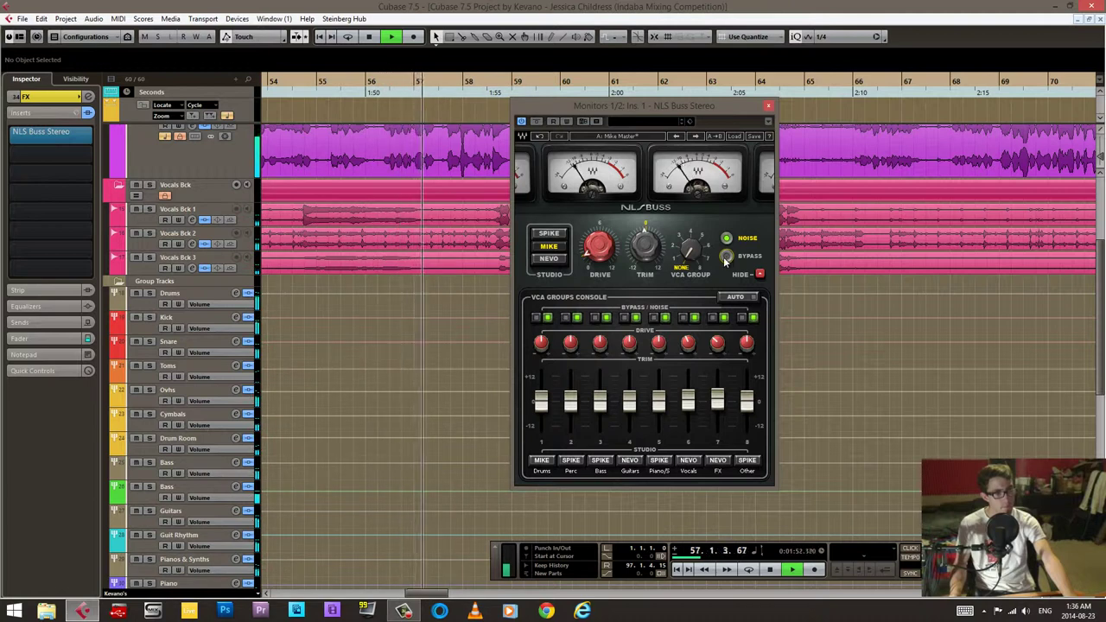
- Stop playback, toggle the eighth console channel's noise, and close the NLS Buss window
key(space)
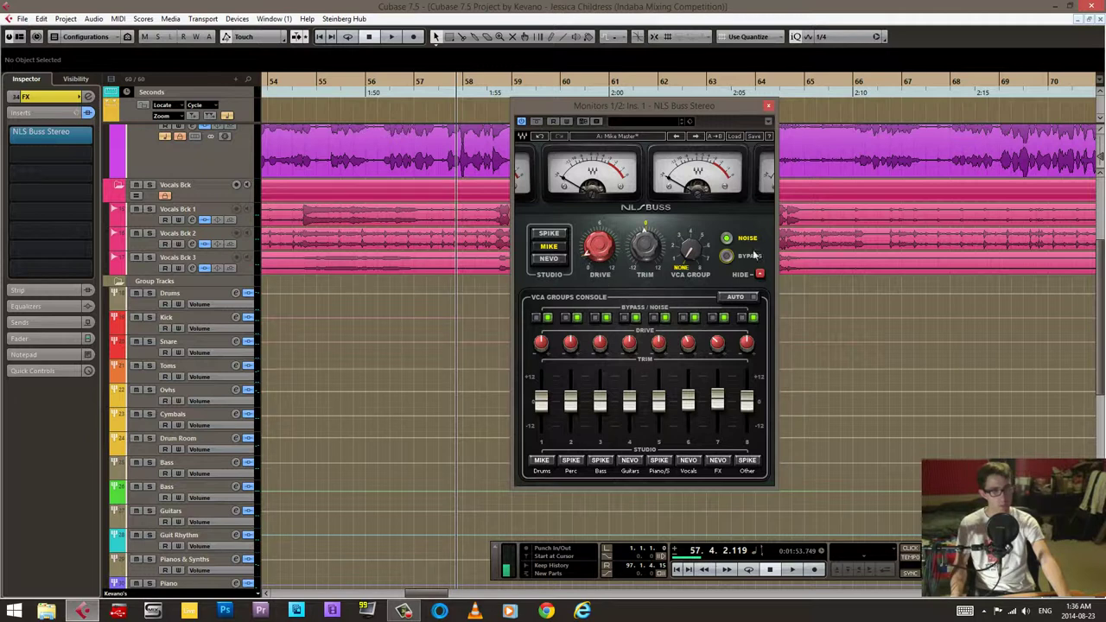
click(140, 426)
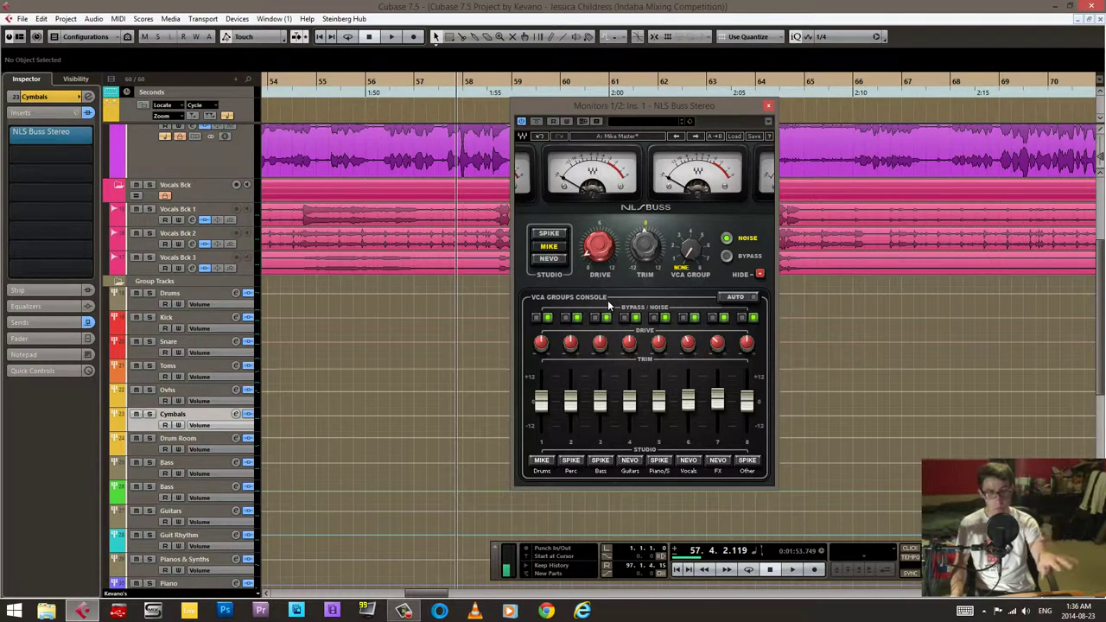
click(752, 319)
drag(710, 103, 693, 120)
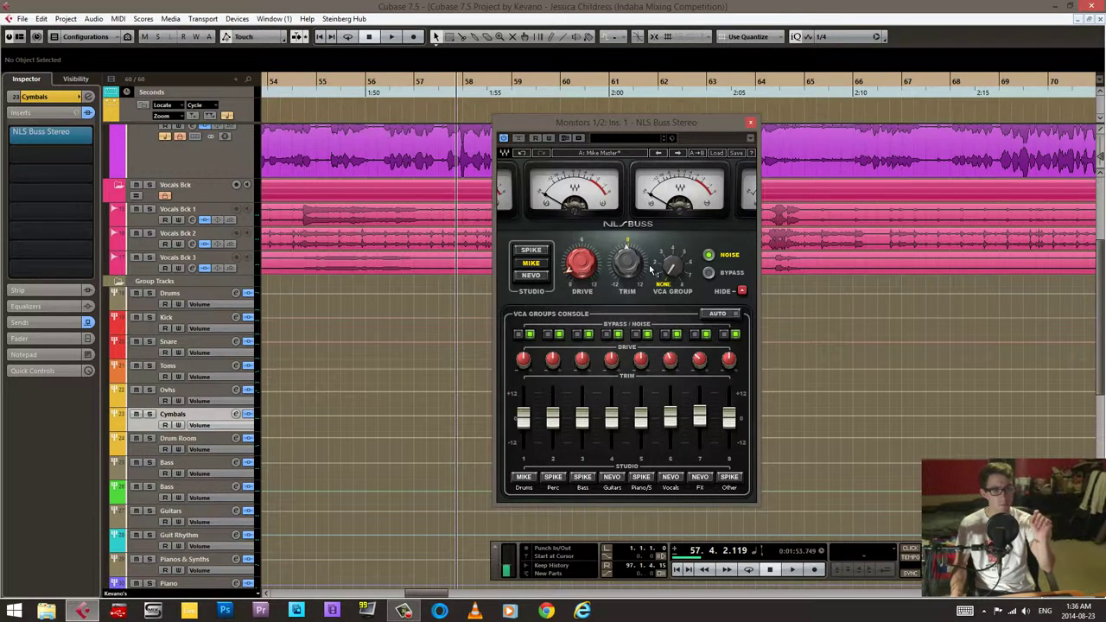
mouse_move(584, 264)
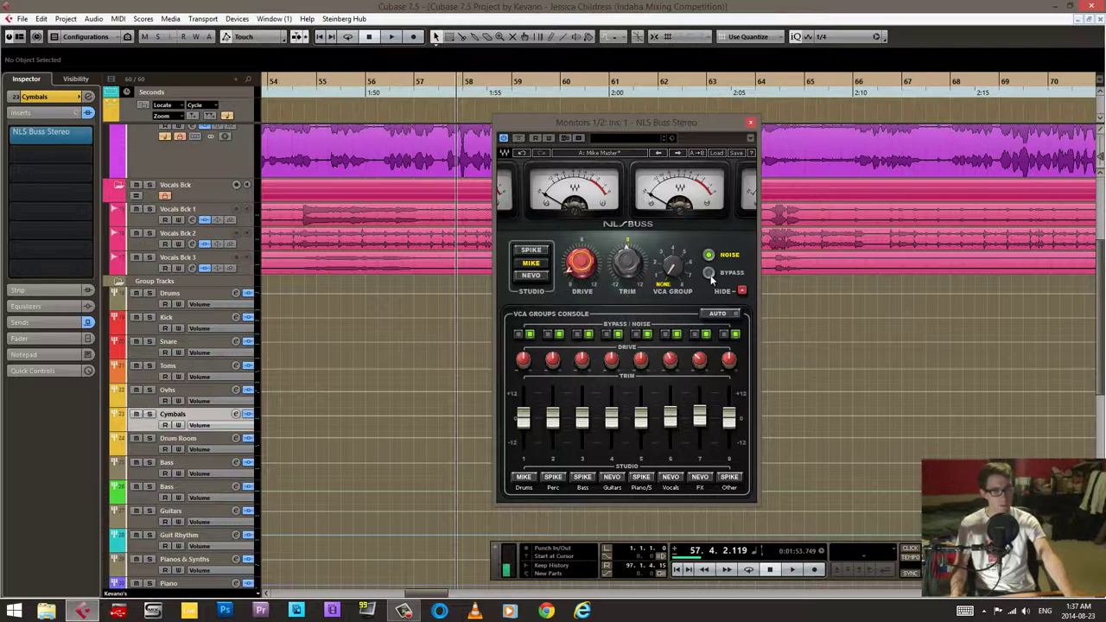
click(750, 122)
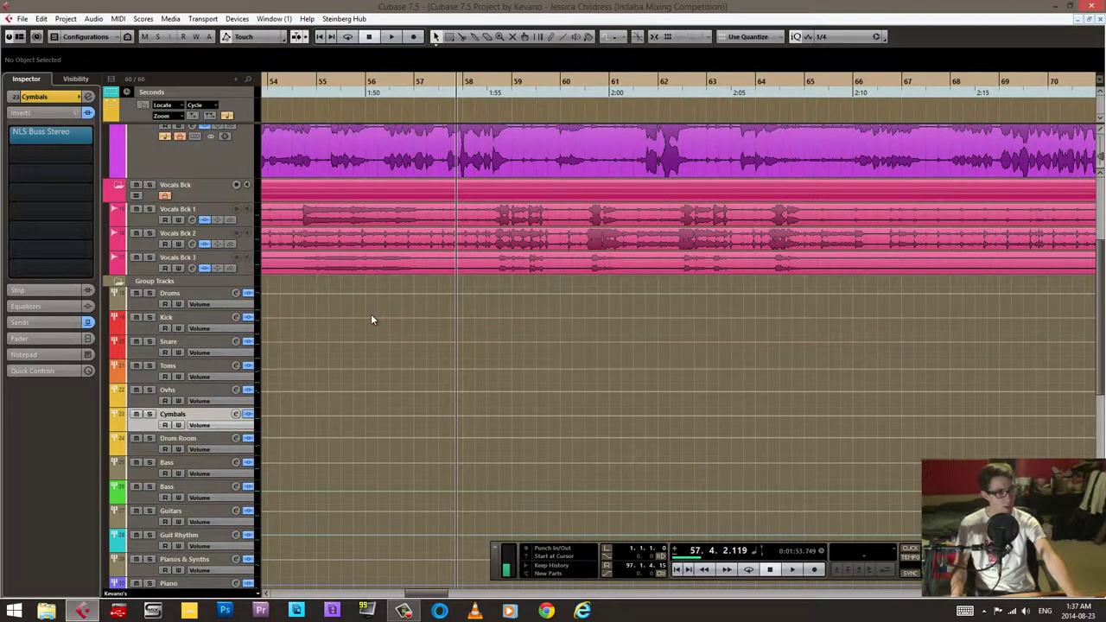
- Check the Kick, Drum Room and Drums inserts, then solo the Drums group
scroll(371, 317, down, 5)
scroll(372, 316, up, 5)
click(150, 327)
click(149, 451)
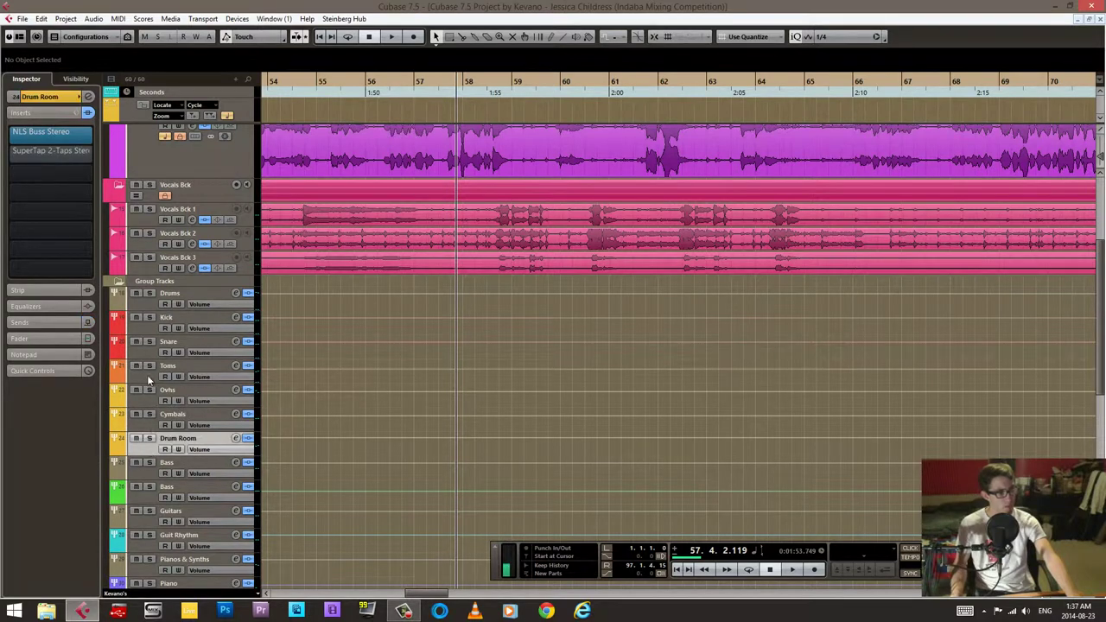
click(159, 299)
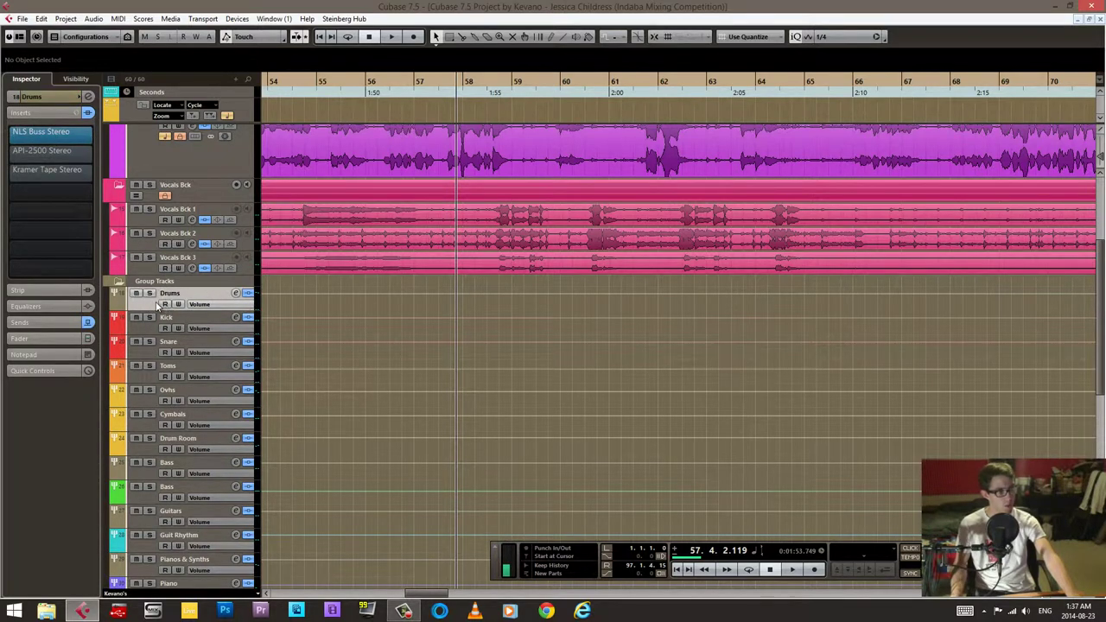
click(147, 293)
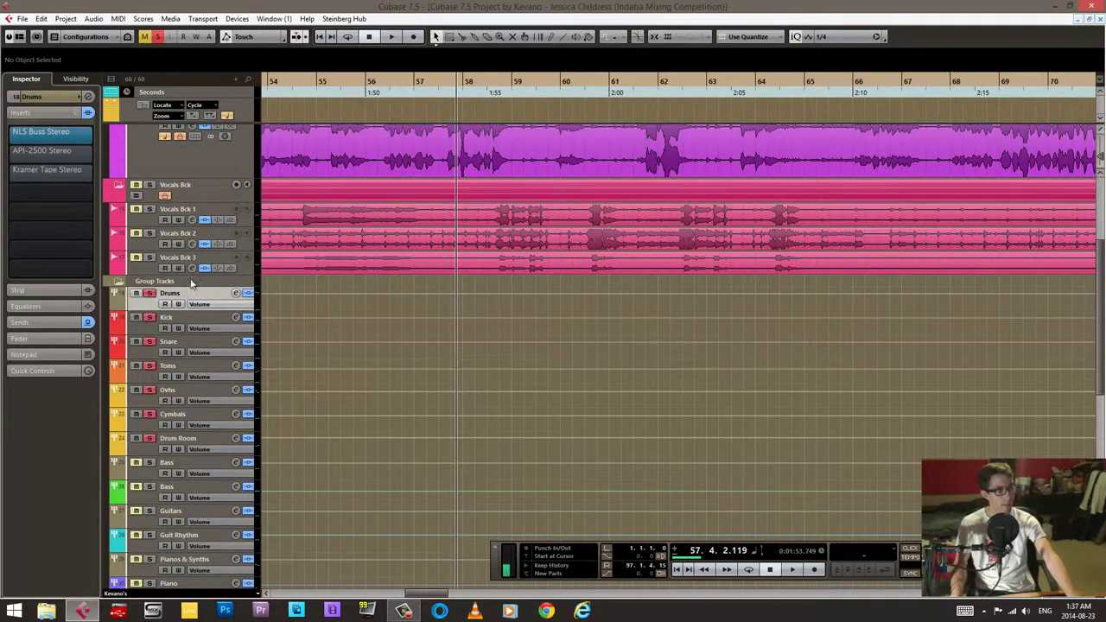
- During playback, compare the API-2500 compressor bypassed versus active, then stop
key(space)
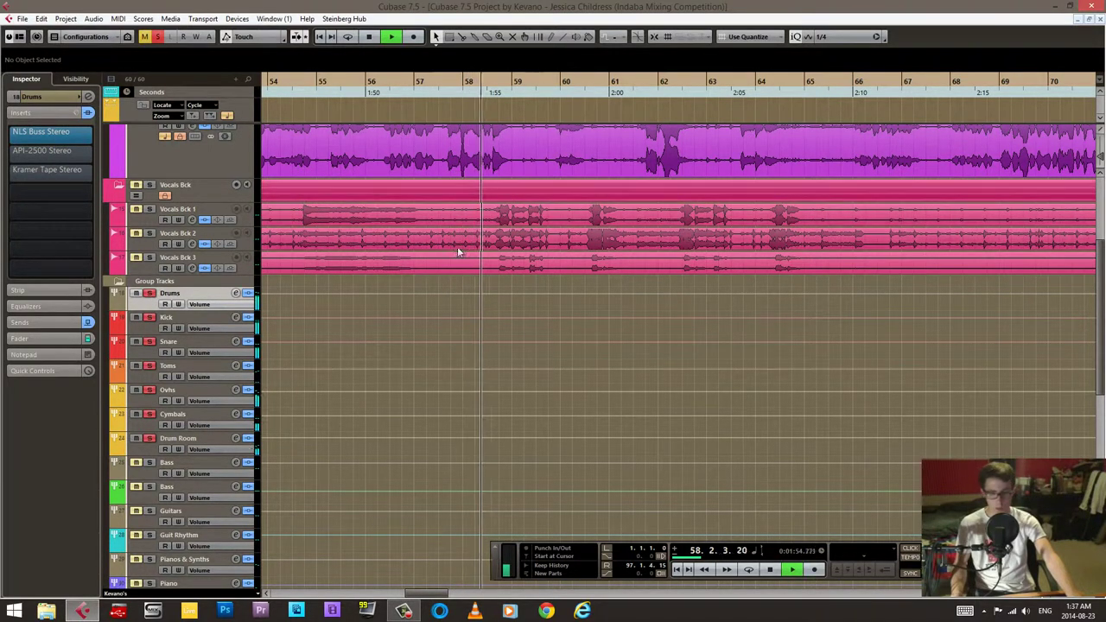
click(73, 158)
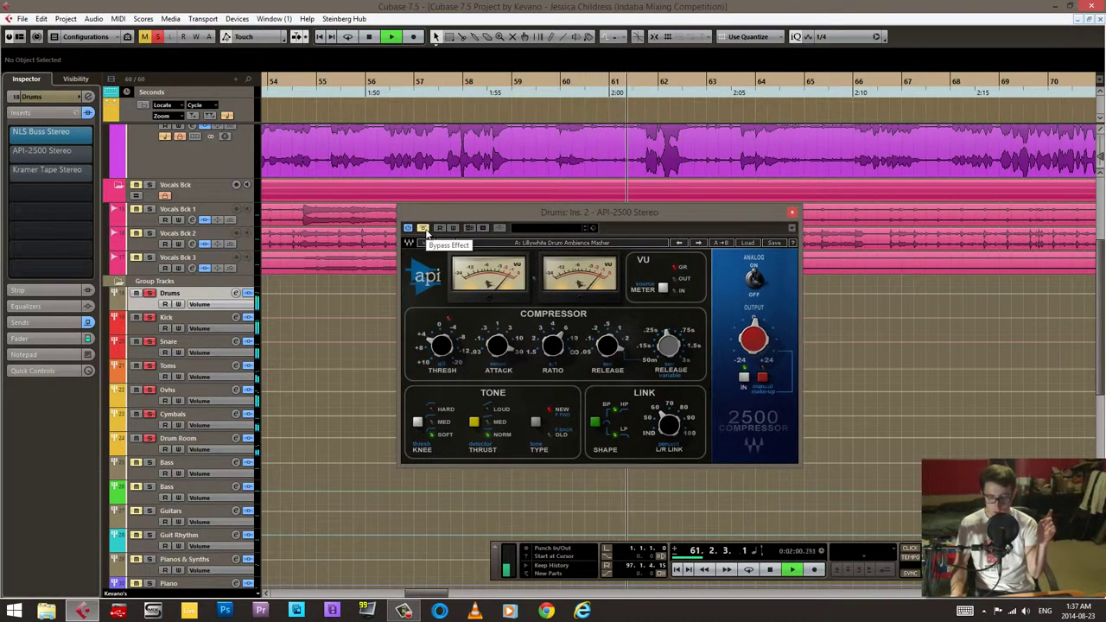
click(424, 229)
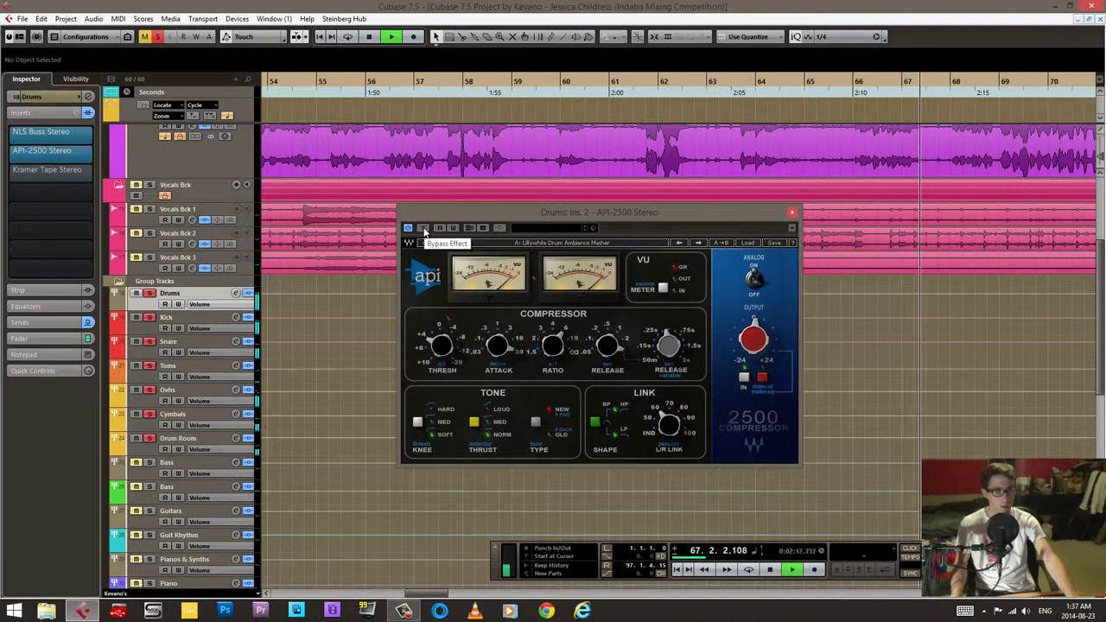
click(423, 228)
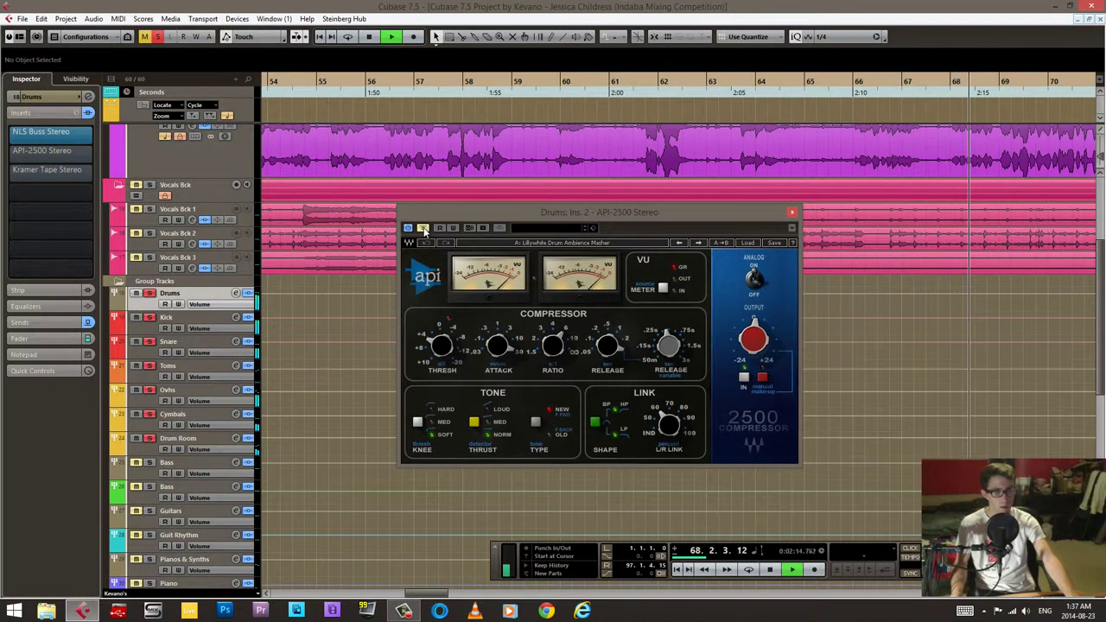
click(423, 228)
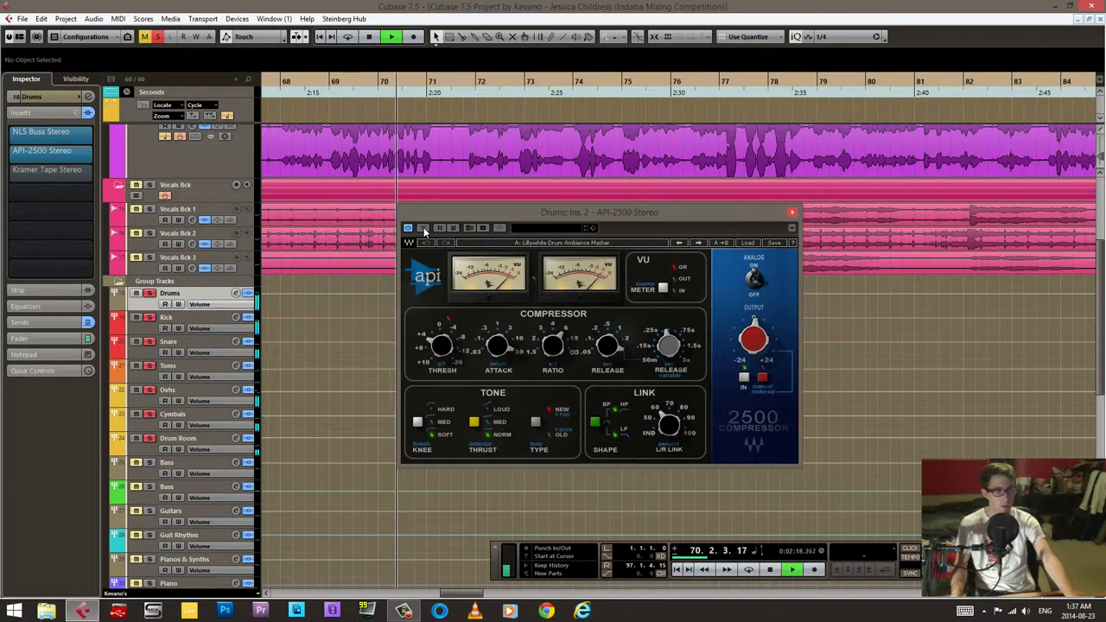
key(space)
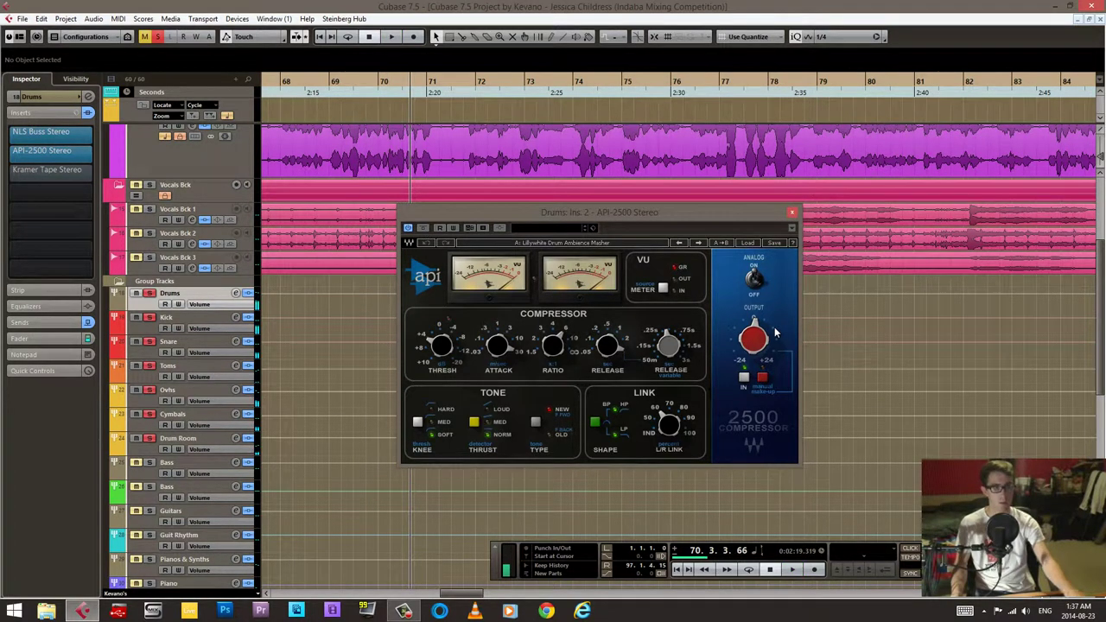
mouse_move(773, 333)
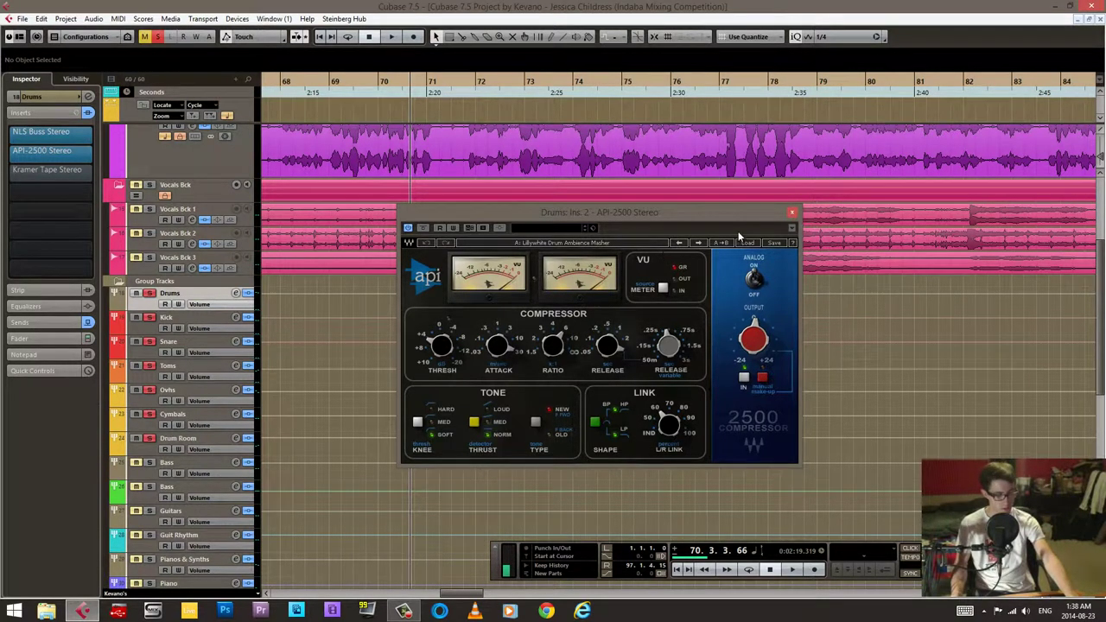
- Close API-2500 and compare the Drums' Kramer Tape plugin bypassed versus active during playback
click(791, 212)
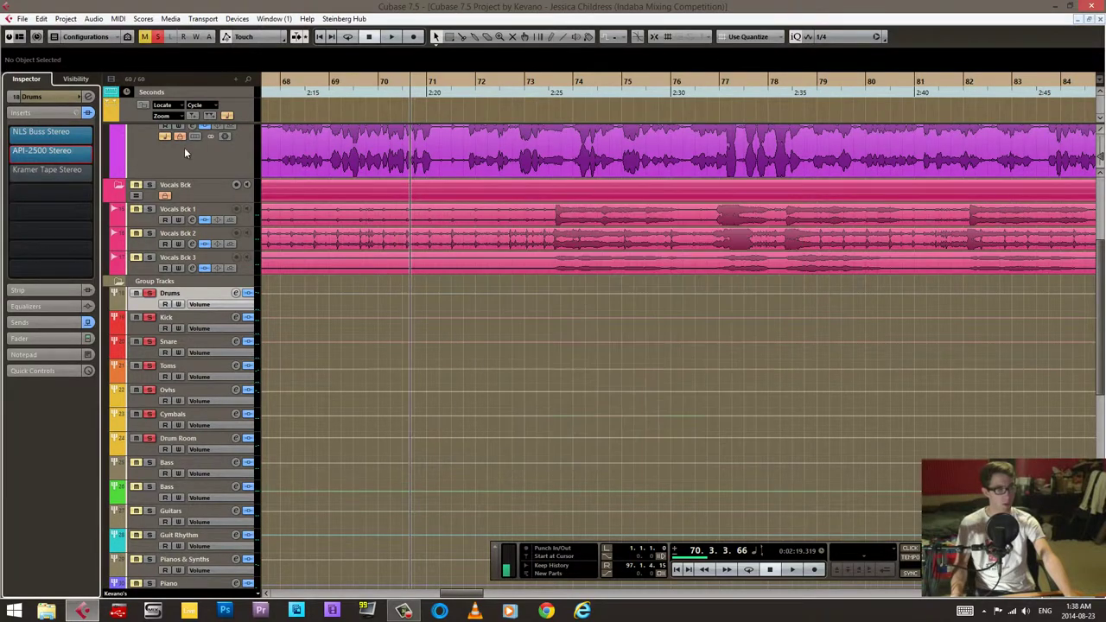
click(72, 174)
drag(454, 83, 390, 110)
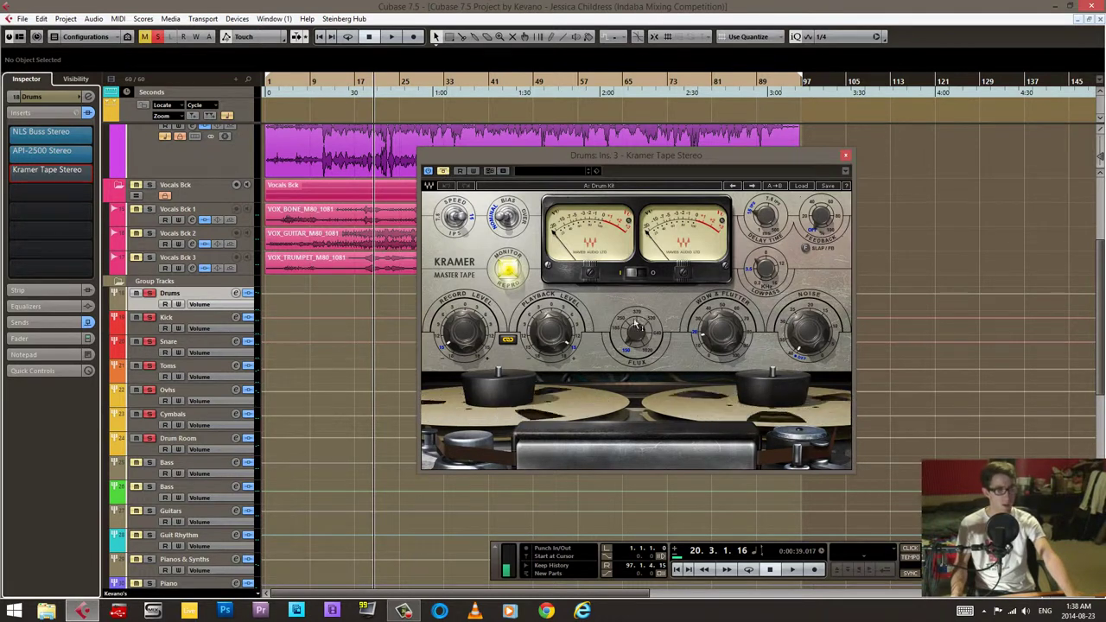
key(space)
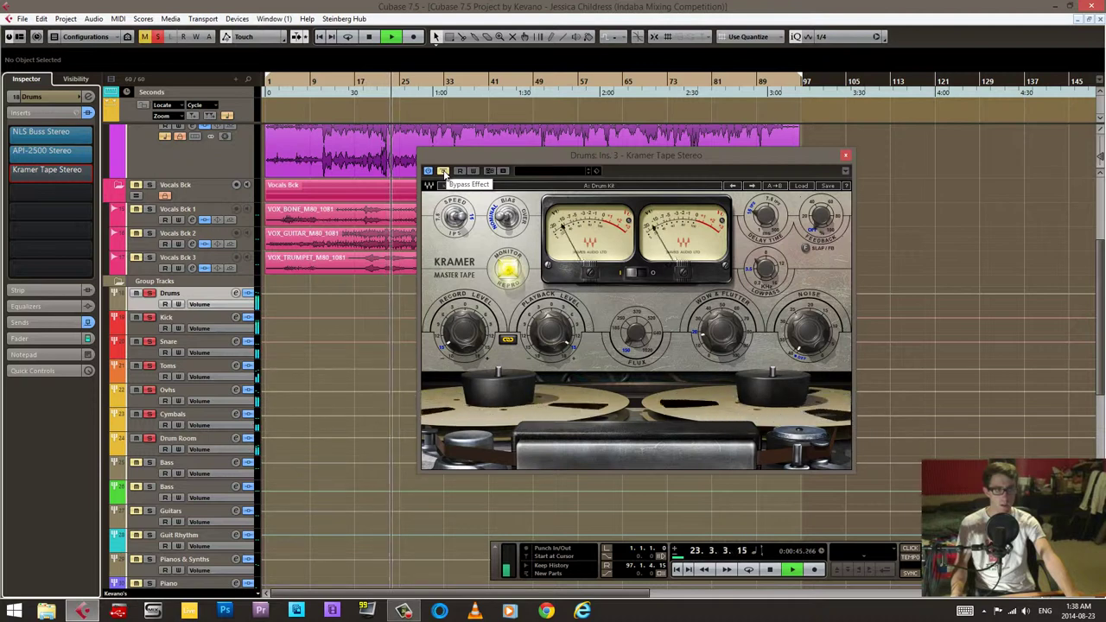
click(443, 171)
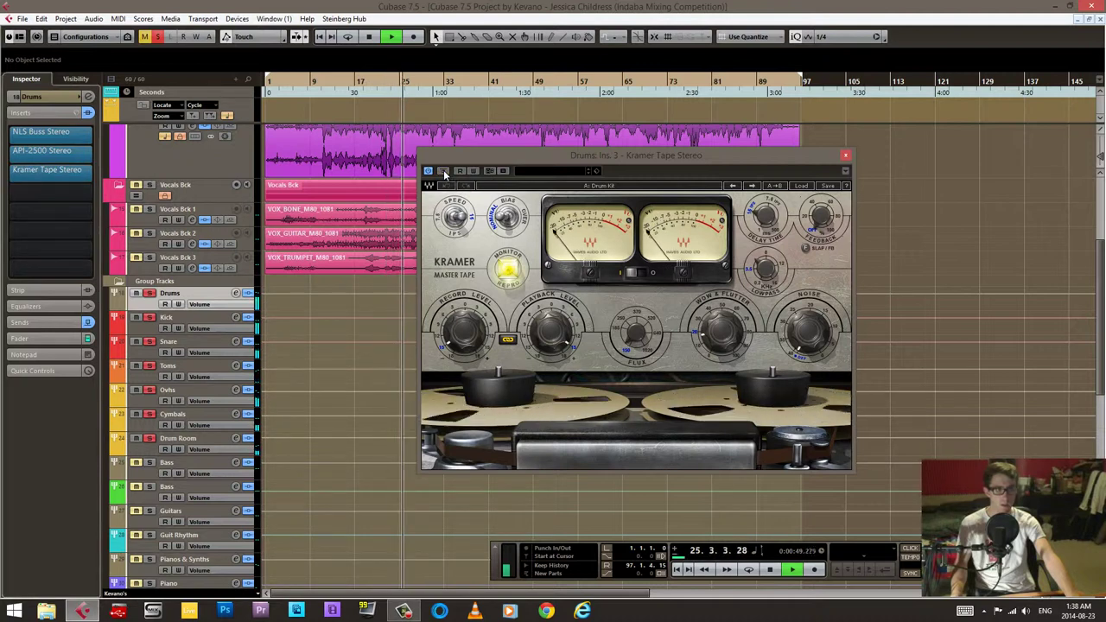
click(443, 171)
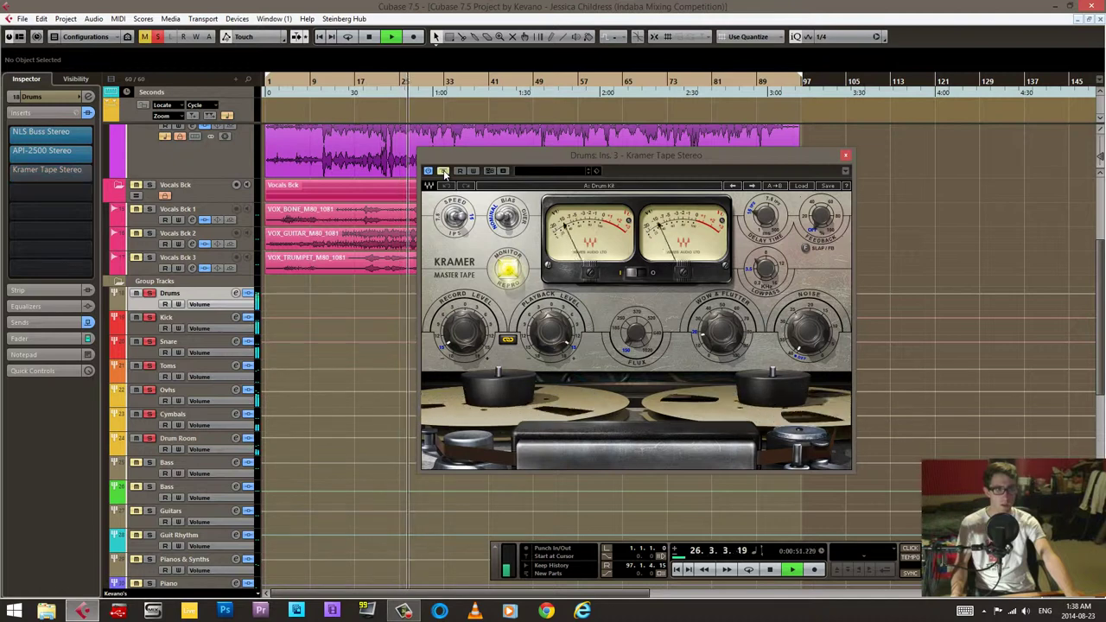
click(443, 171)
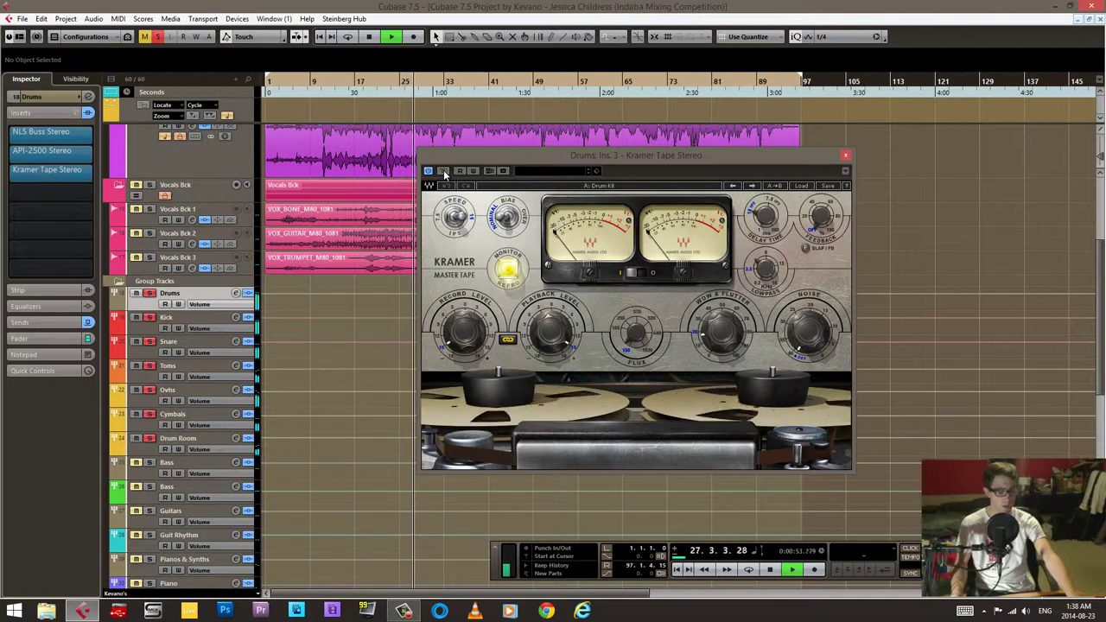
key(space)
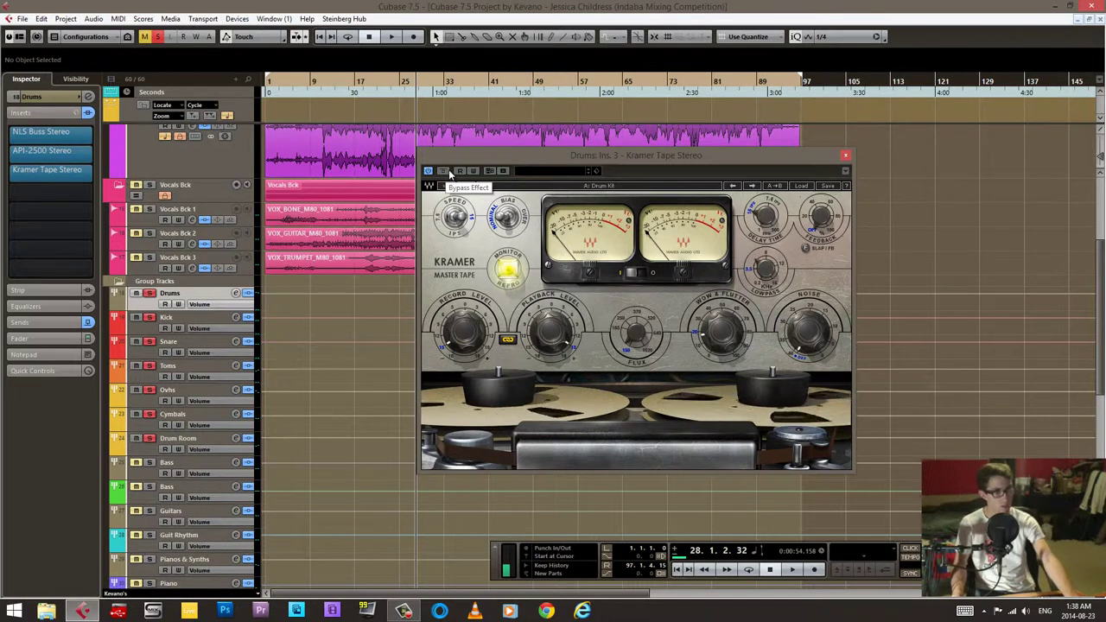
- Replay from a few bars earlier, repeat the Kramer Tape bypass comparison, then stop
key(space)
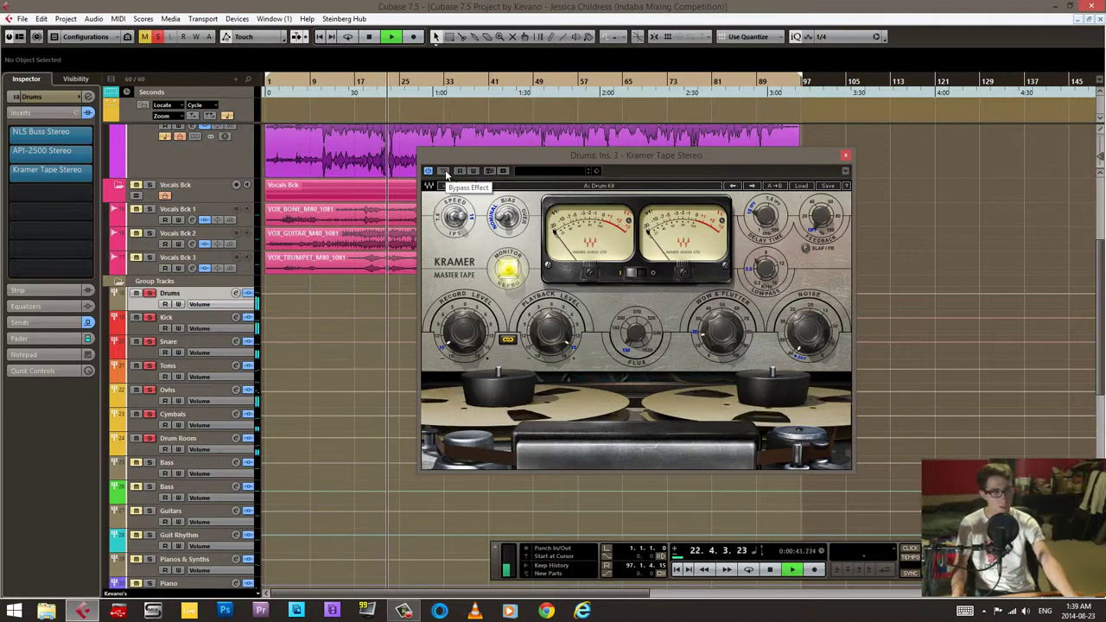
click(444, 172)
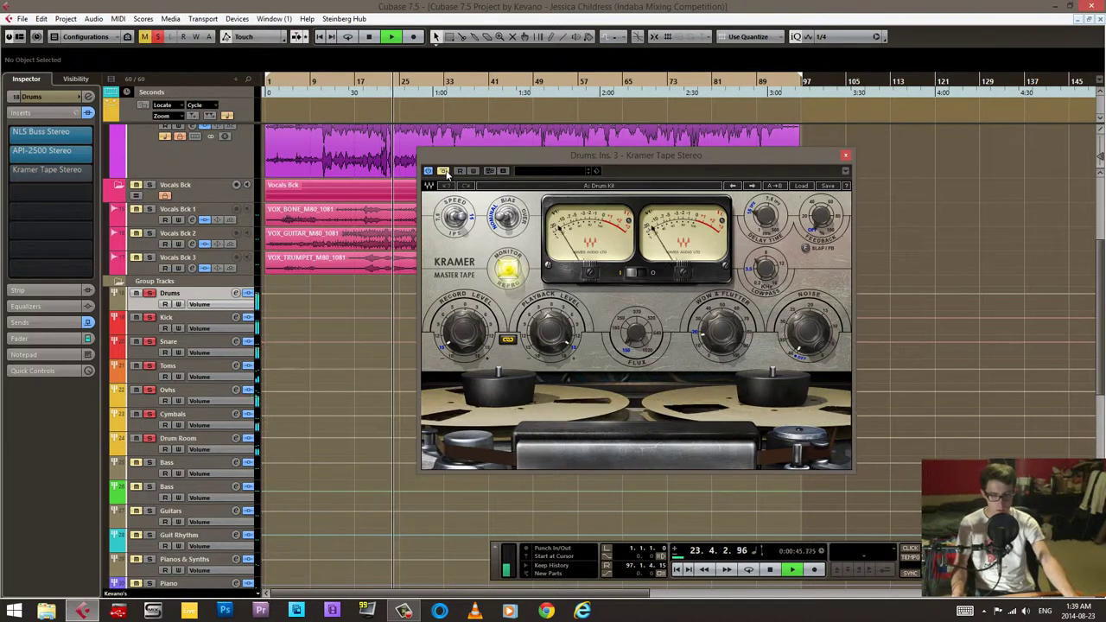
click(444, 172)
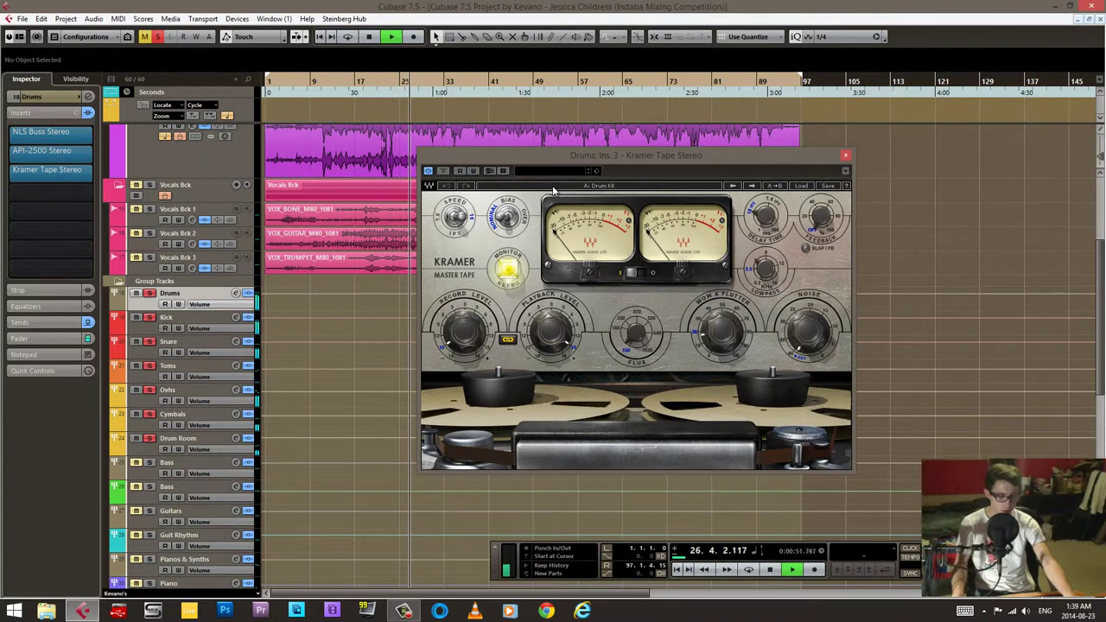
key(space)
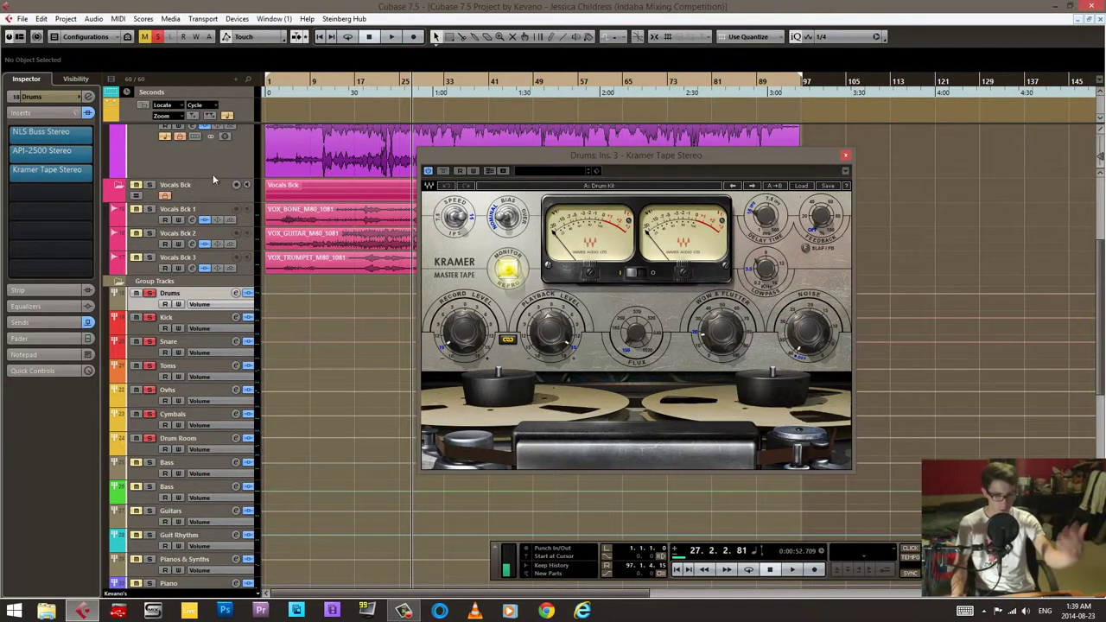
- Close Kramer Tape, unsolo the Drums group, and inspect both Bass group tracks' inserts
click(846, 157)
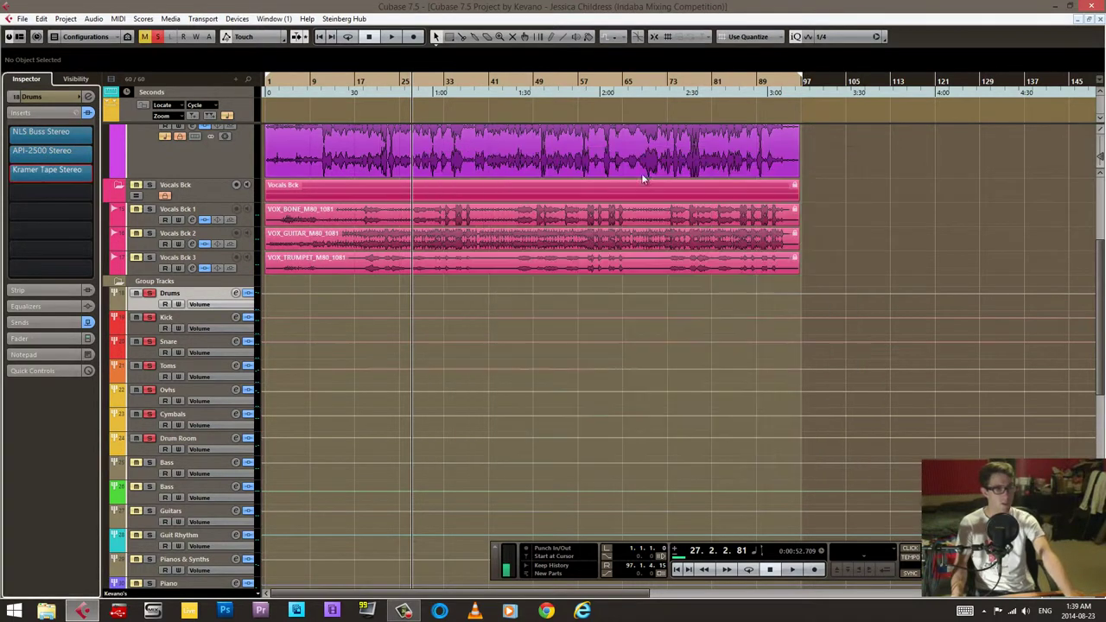
click(151, 293)
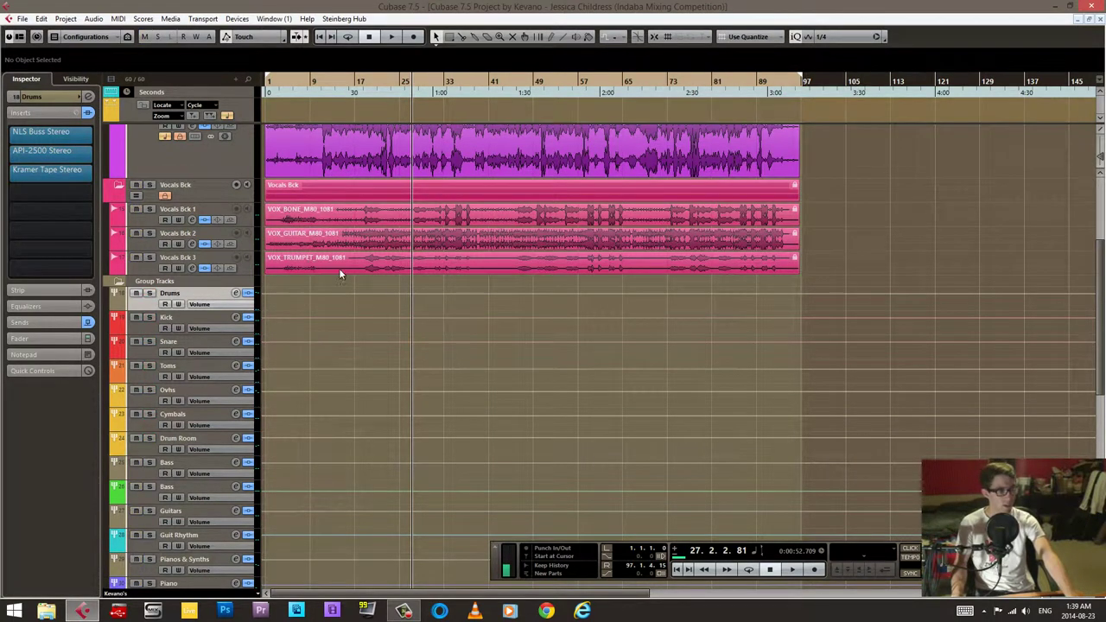
scroll(345, 267, down, 3)
click(157, 373)
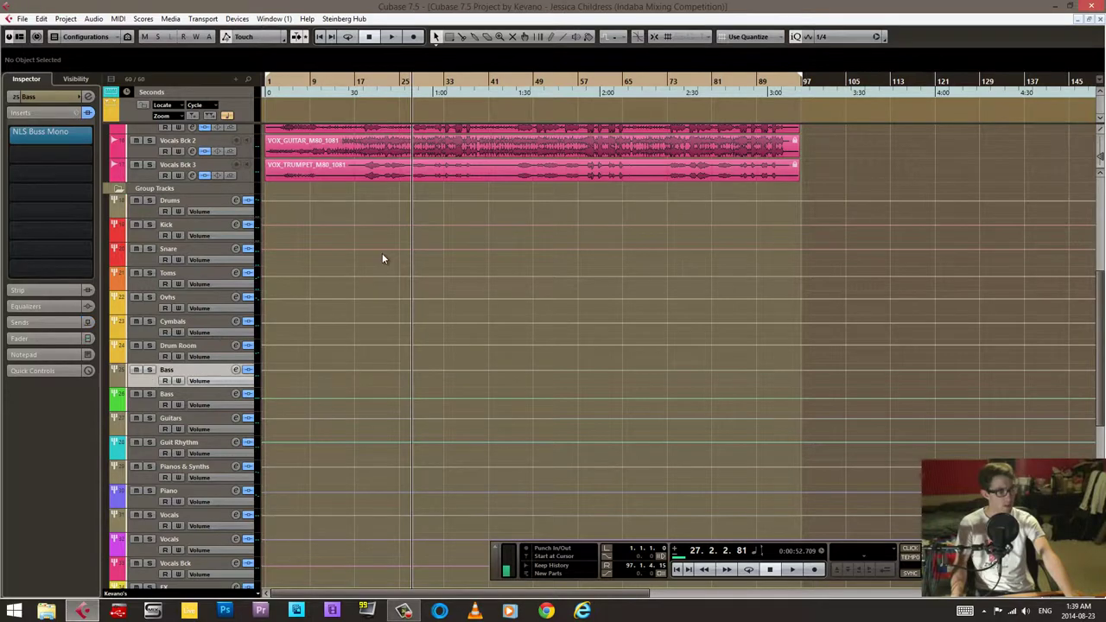
click(152, 395)
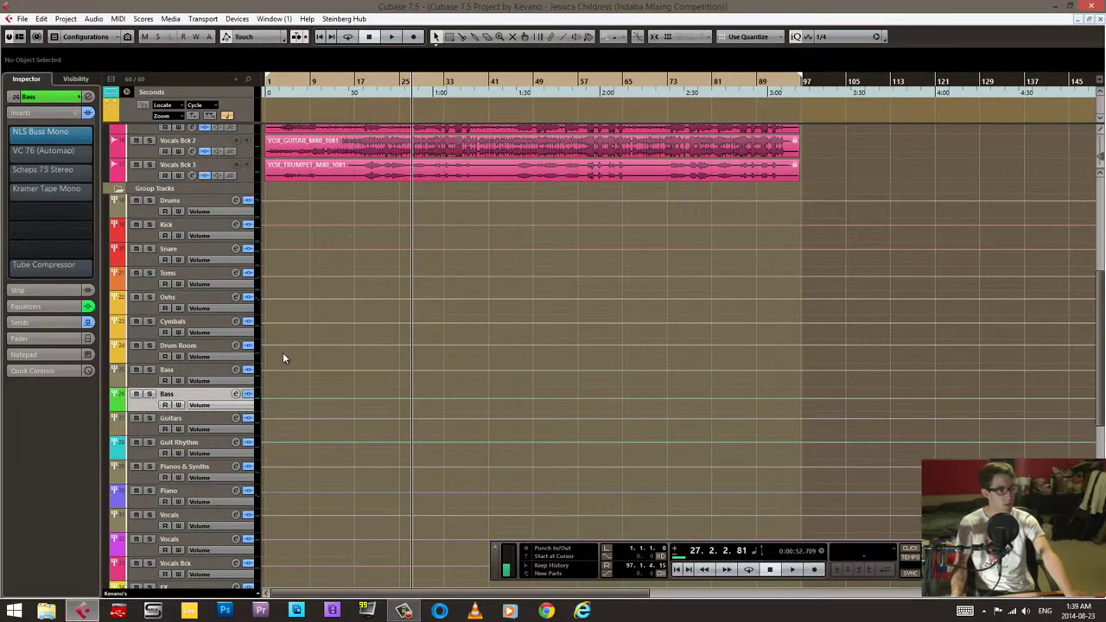
- Expand the Bass folder and inspect the Bass DI, Bass Amp and Bass group inserts
scroll(282, 352, up, 6)
scroll(296, 252, up, 3)
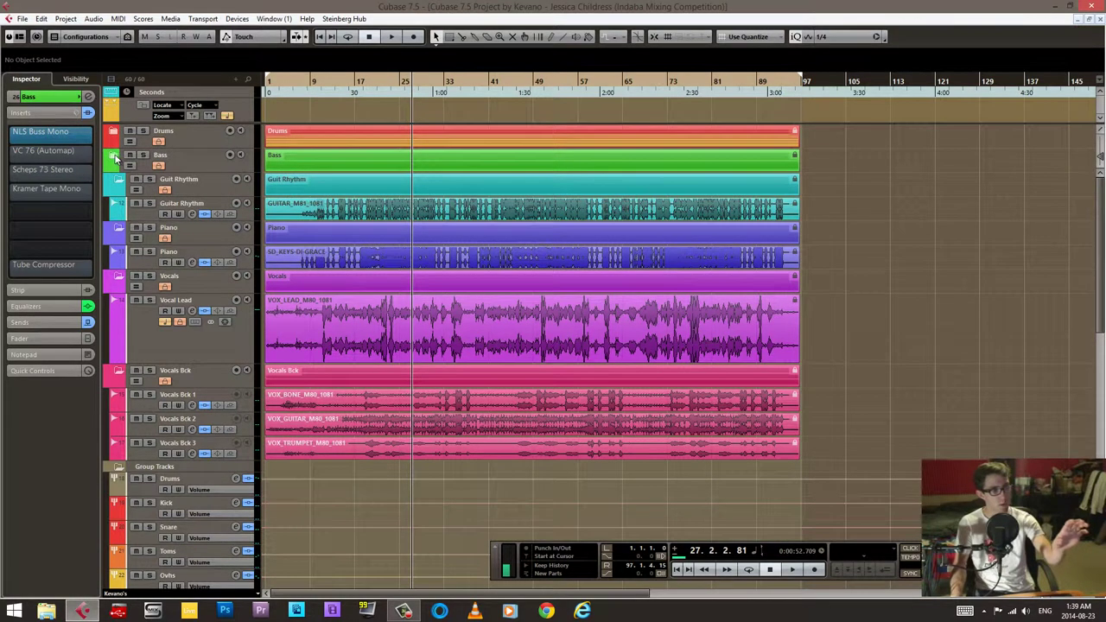
click(115, 156)
click(151, 206)
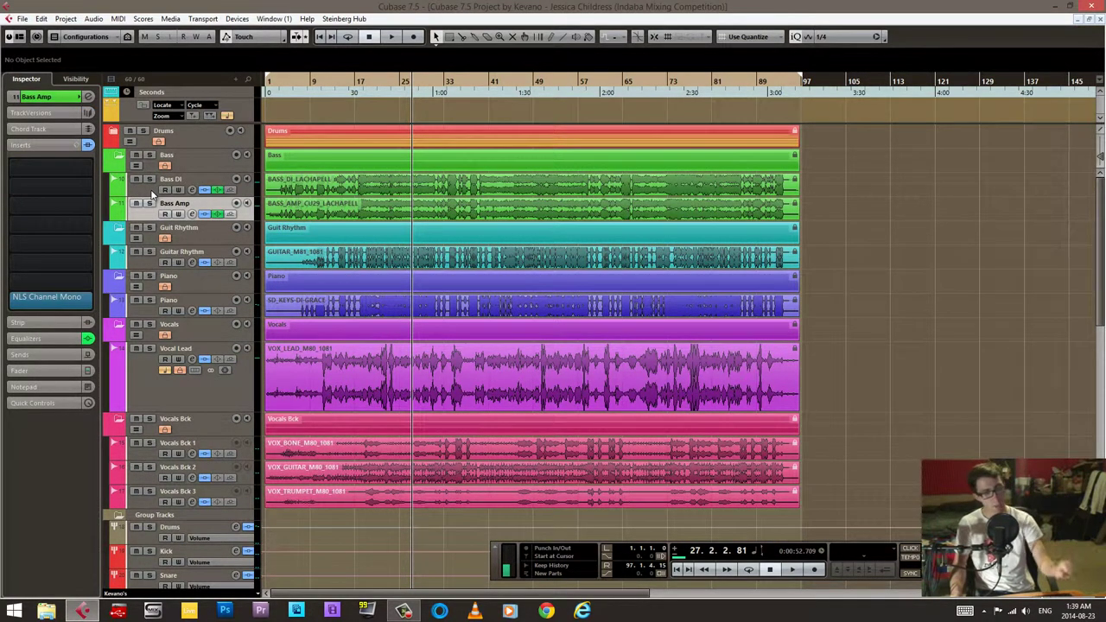
scroll(361, 315, down, 9)
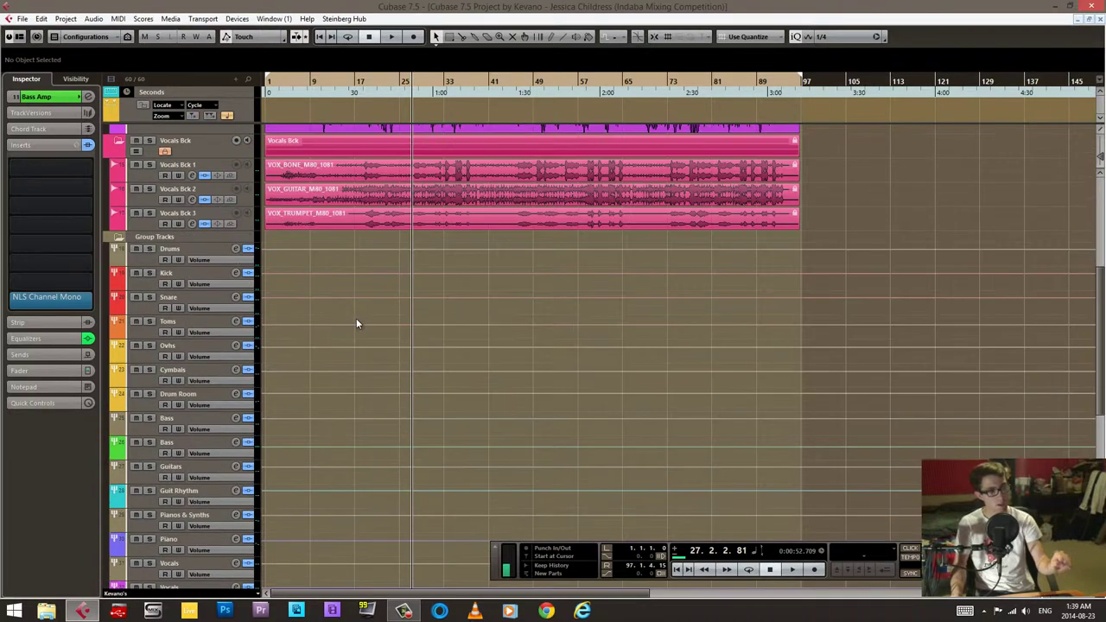
click(144, 456)
scroll(280, 373, up, 9)
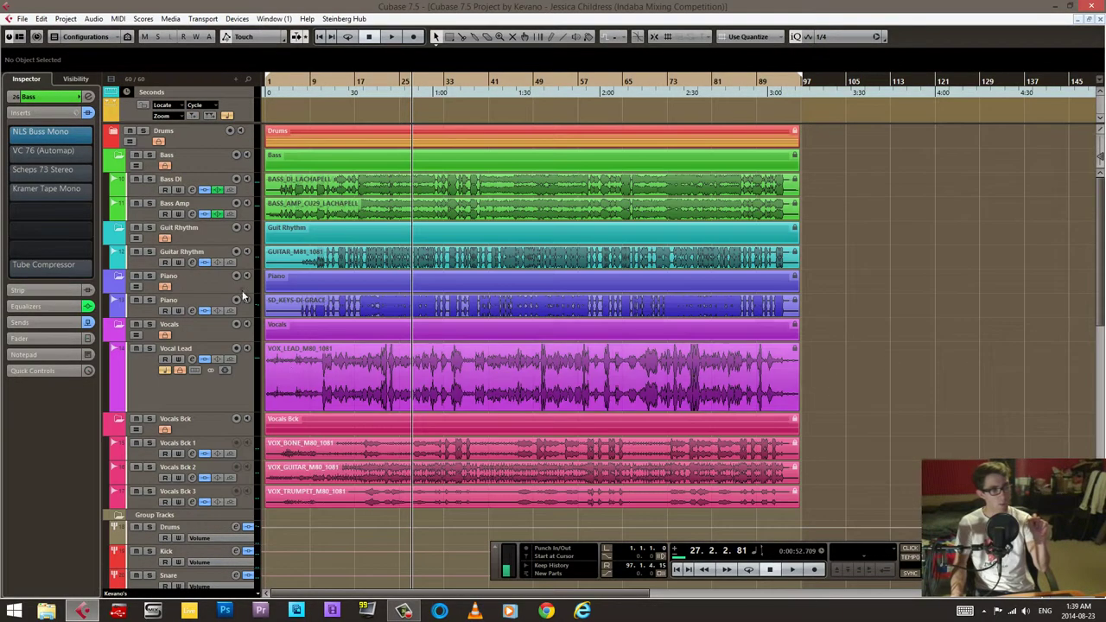
click(150, 192)
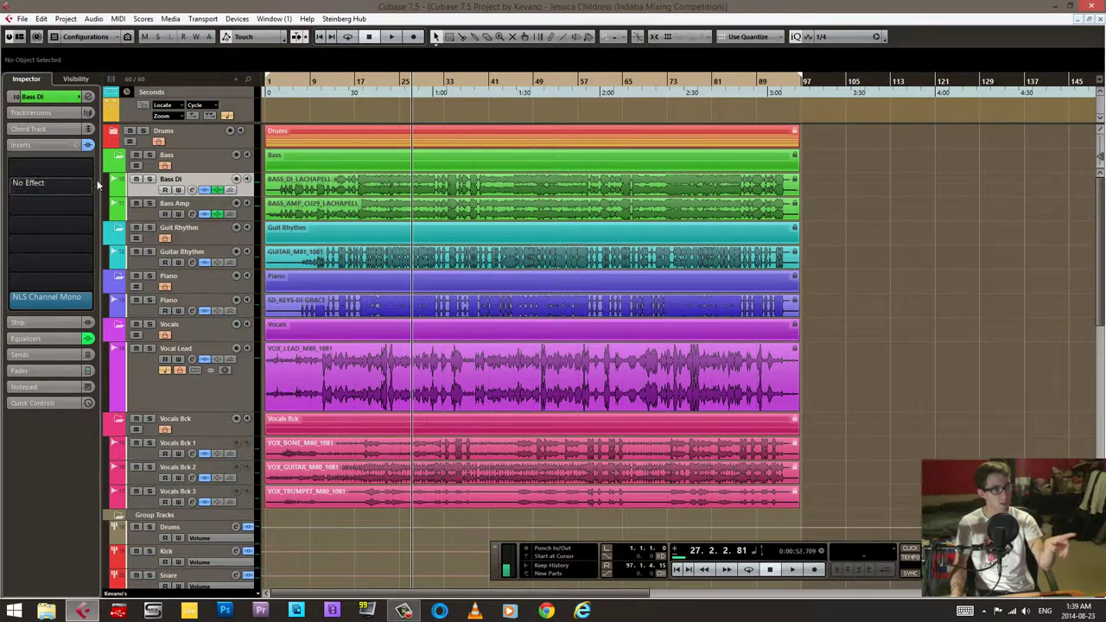
click(146, 221)
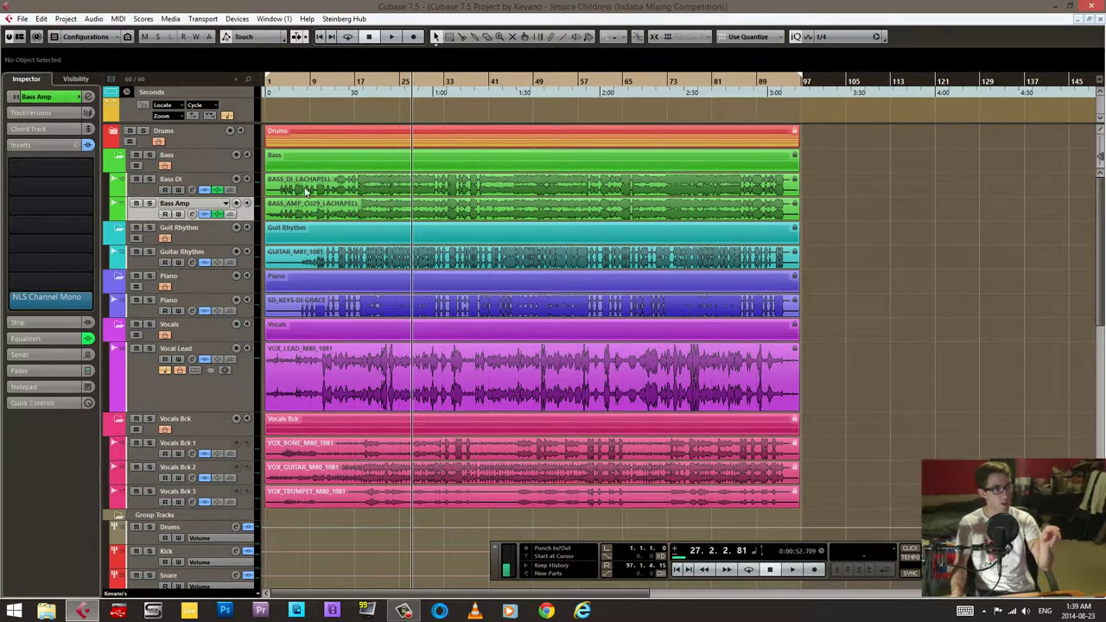
- Review Bass DI's channel settings EQ, close them, and collapse the Bass folder
click(192, 189)
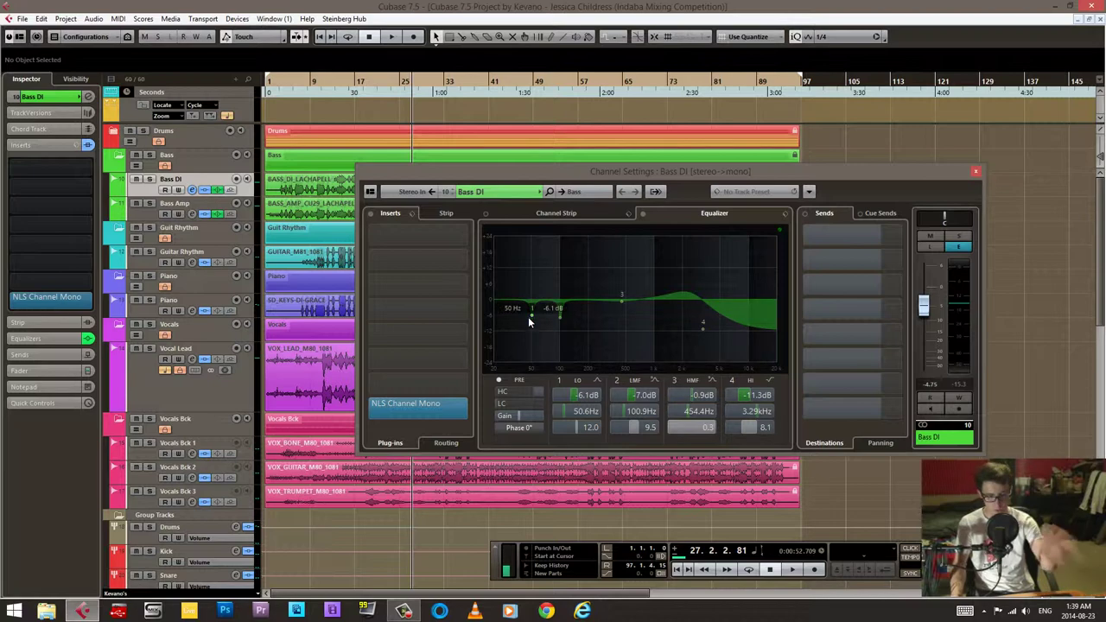
key(e)
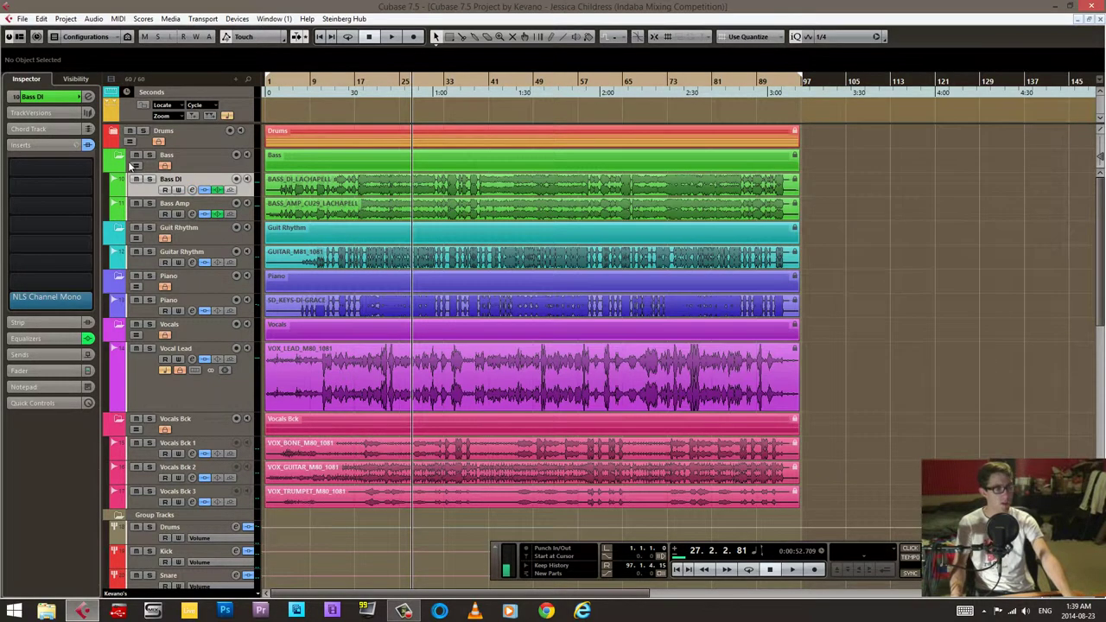
click(119, 157)
- Collapse the Guit Rhythm, Piano, Vocals and Vocals Bck folders and select the Bass group
click(118, 180)
click(117, 204)
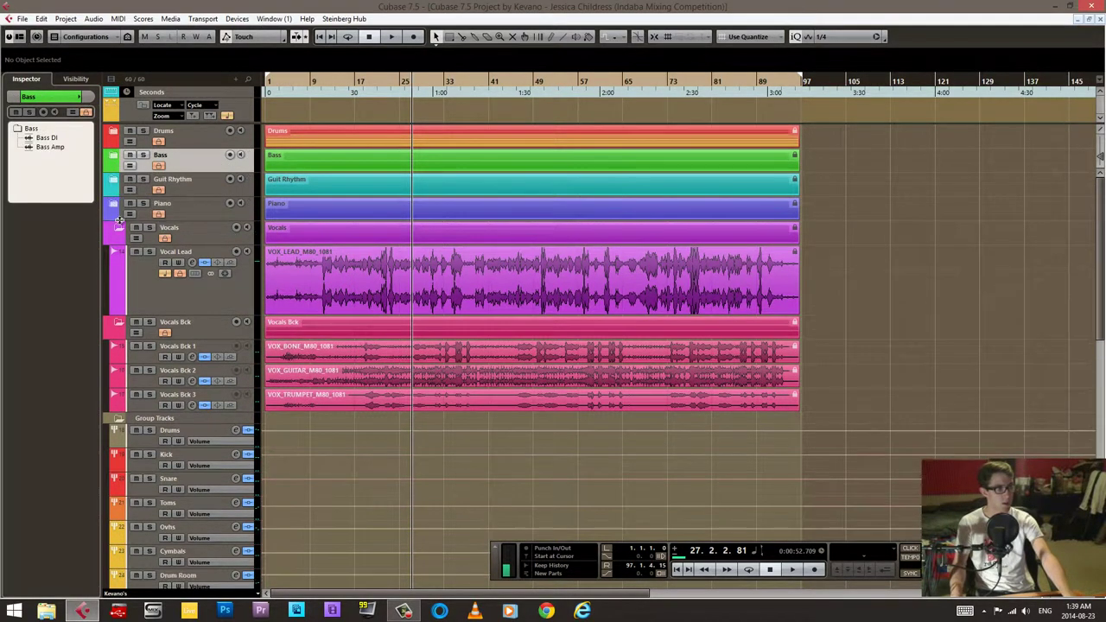
click(115, 228)
click(119, 251)
scroll(306, 309, down, 4)
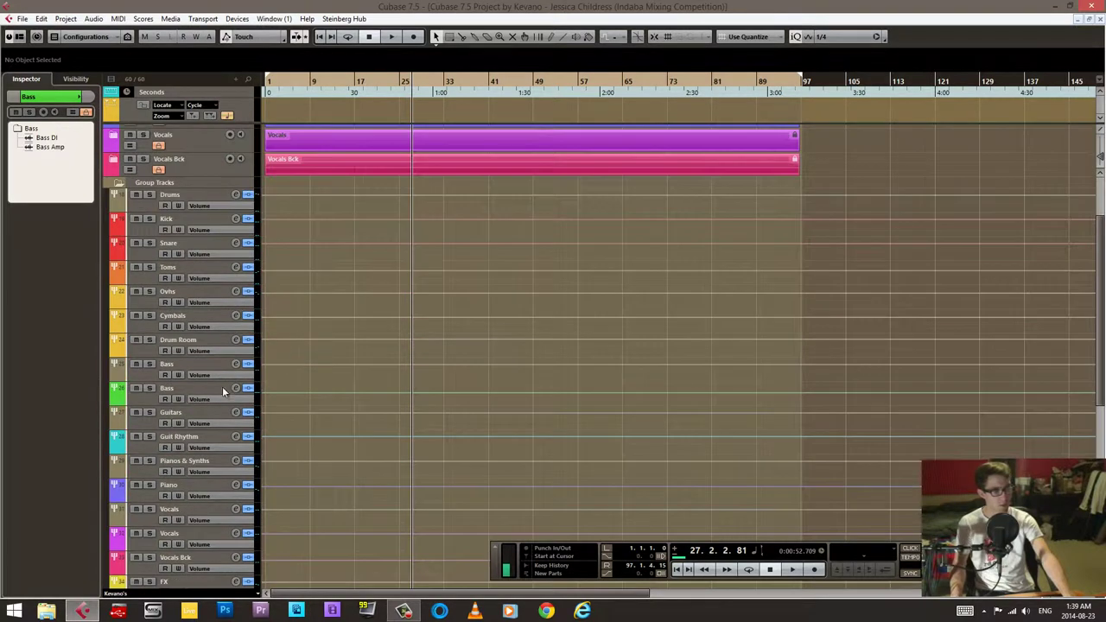
click(138, 397)
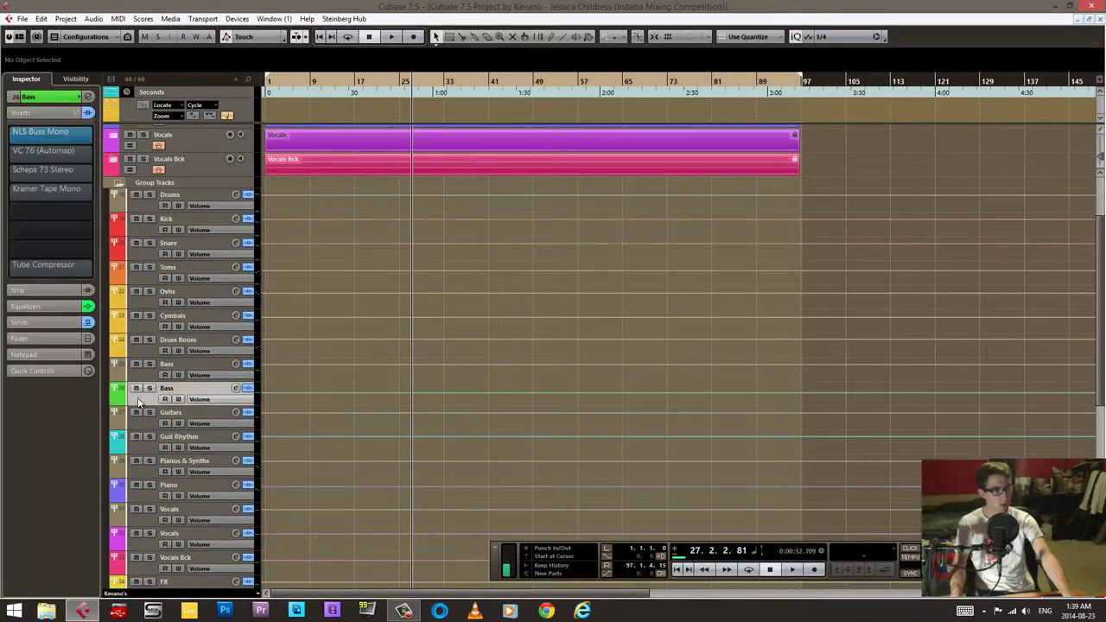
- Re-enable VC 76, solo Bass from bar 22, and view VC 76 beside Scheps 73
click(11, 154)
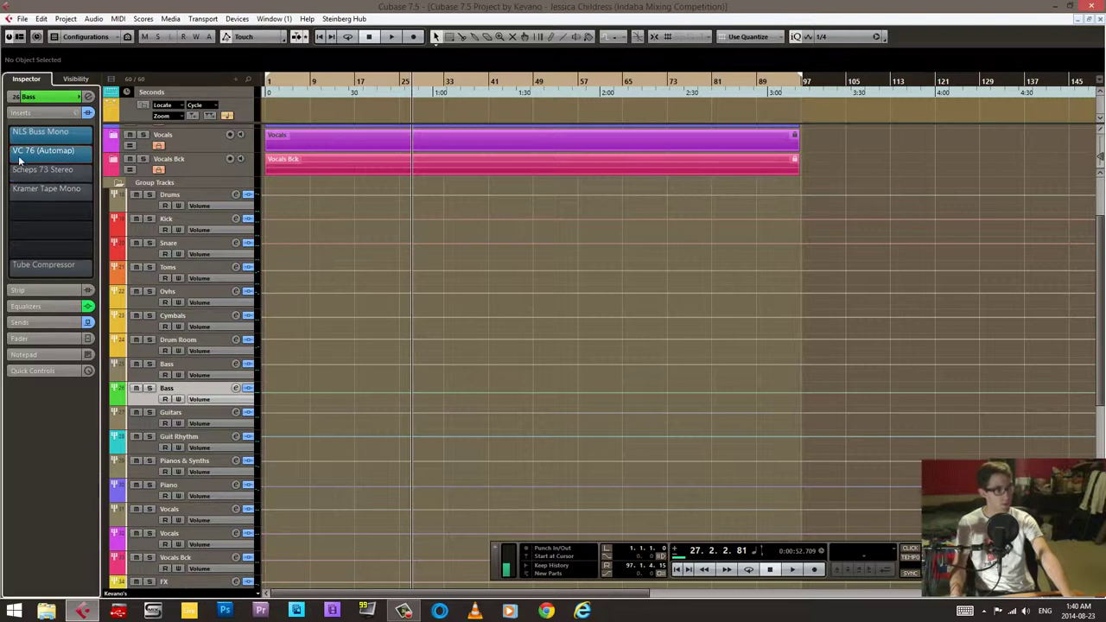
click(386, 89)
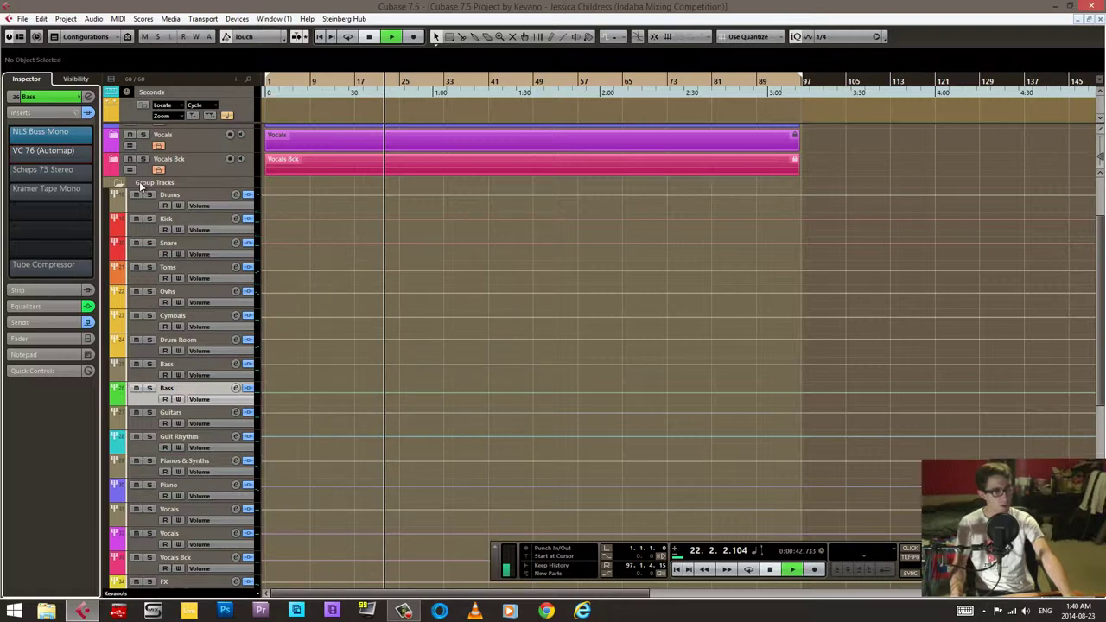
key(s)
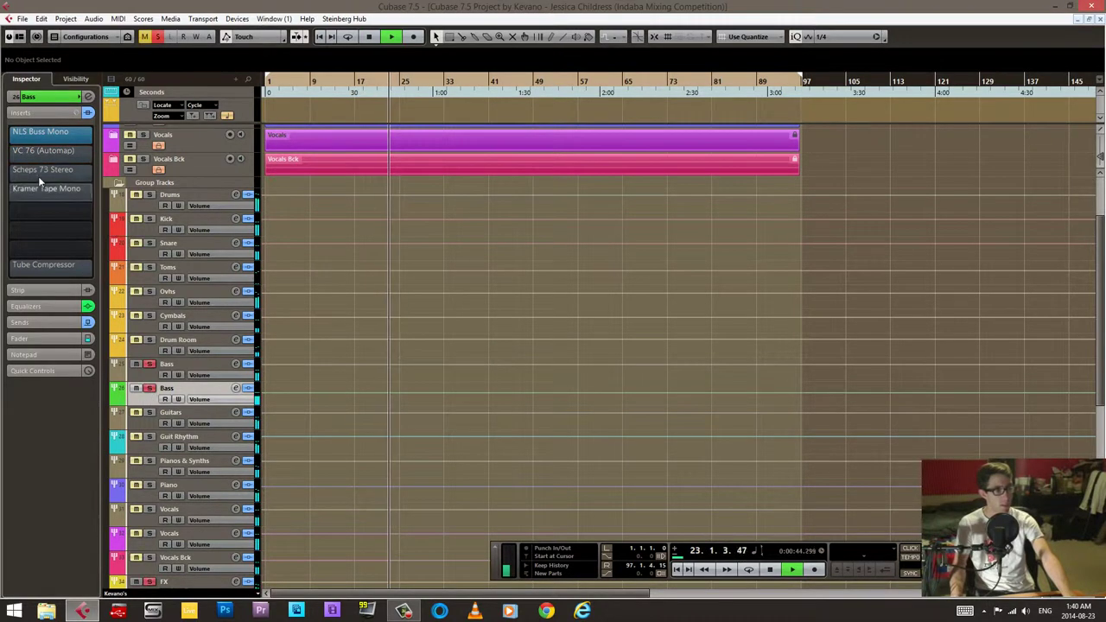
click(44, 153)
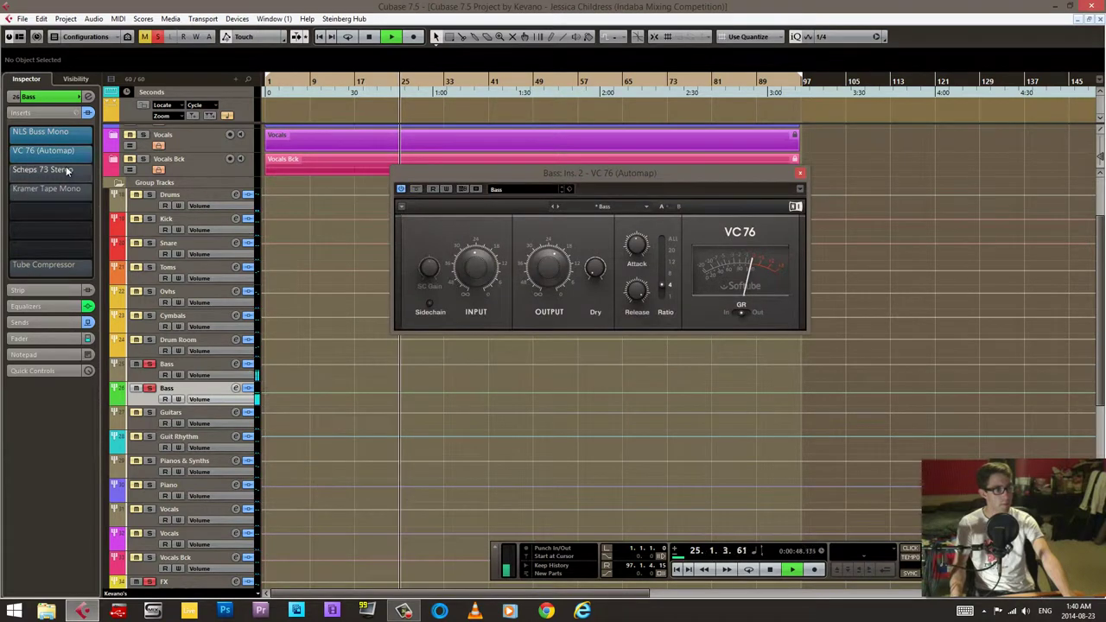
click(66, 171)
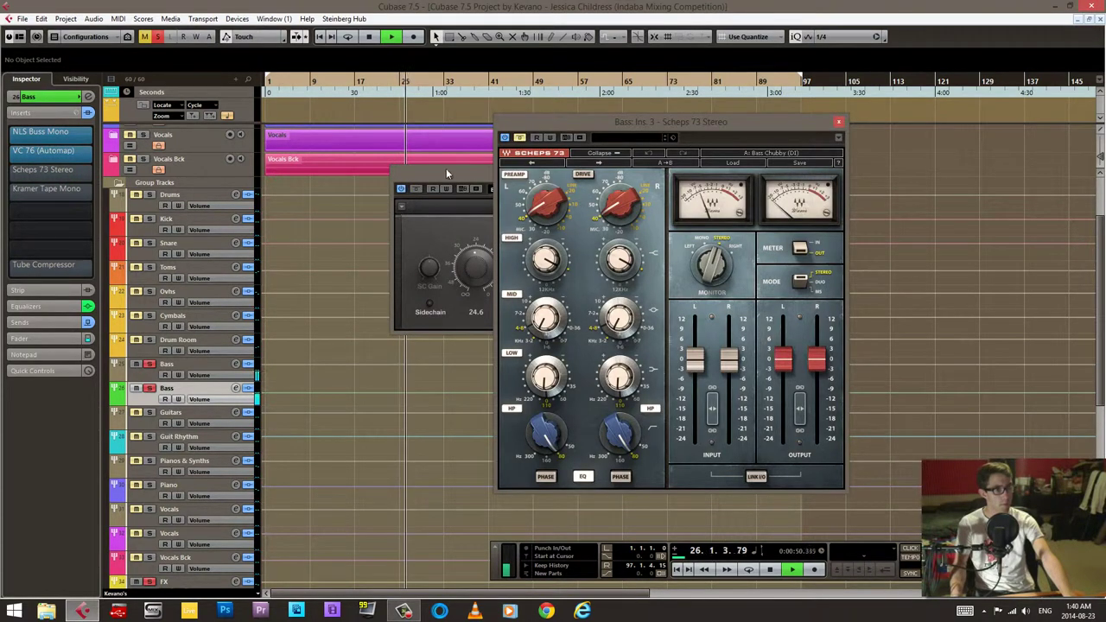
drag(445, 175, 336, 162)
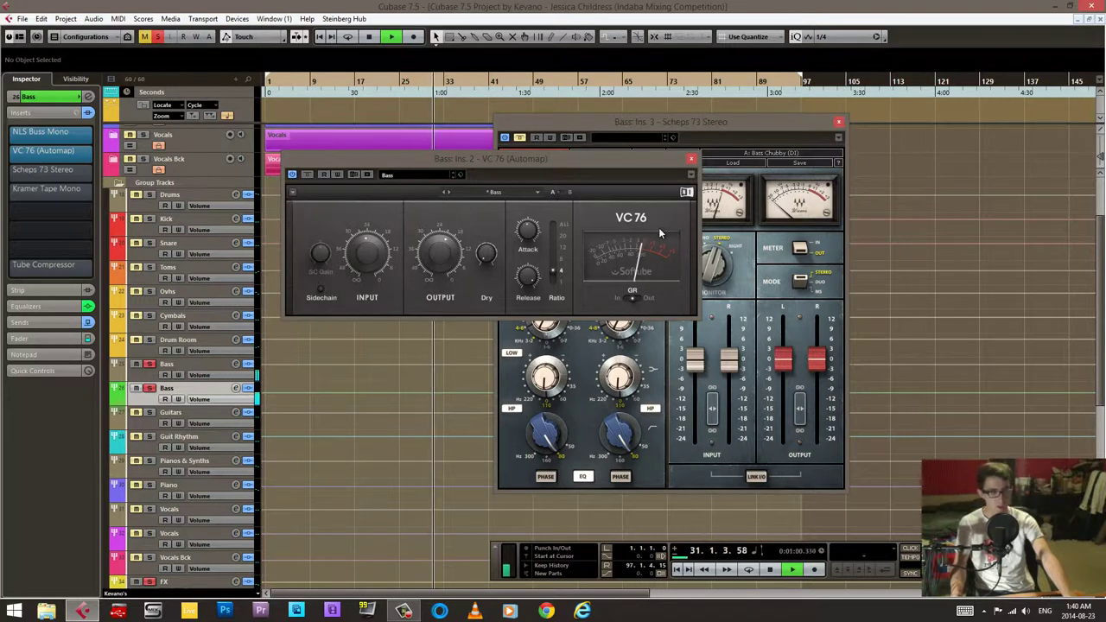
key(space)
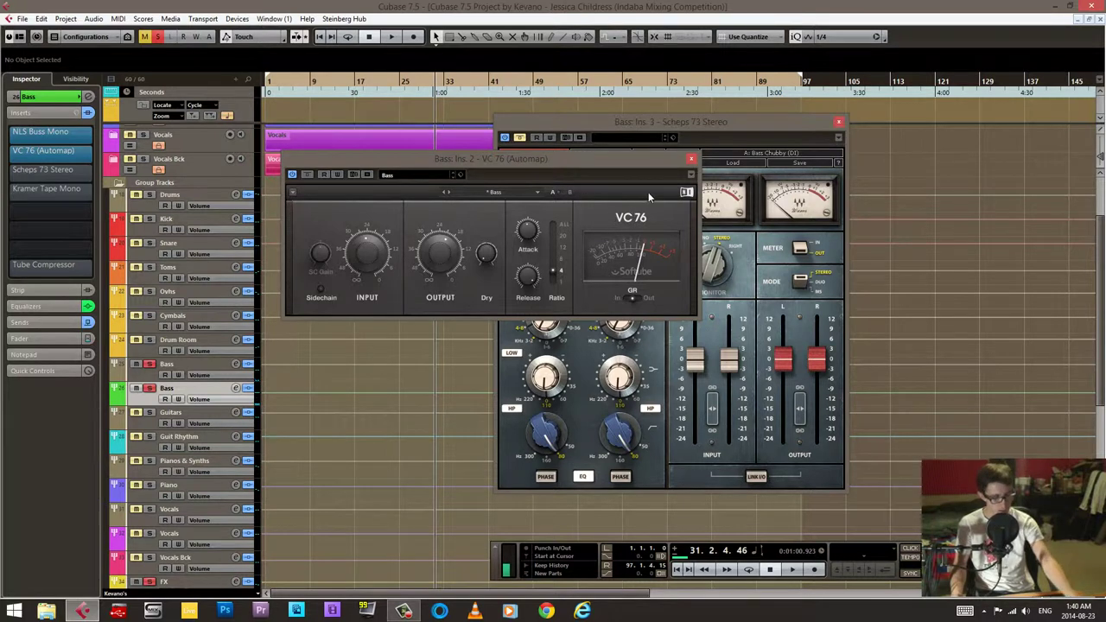
click(689, 160)
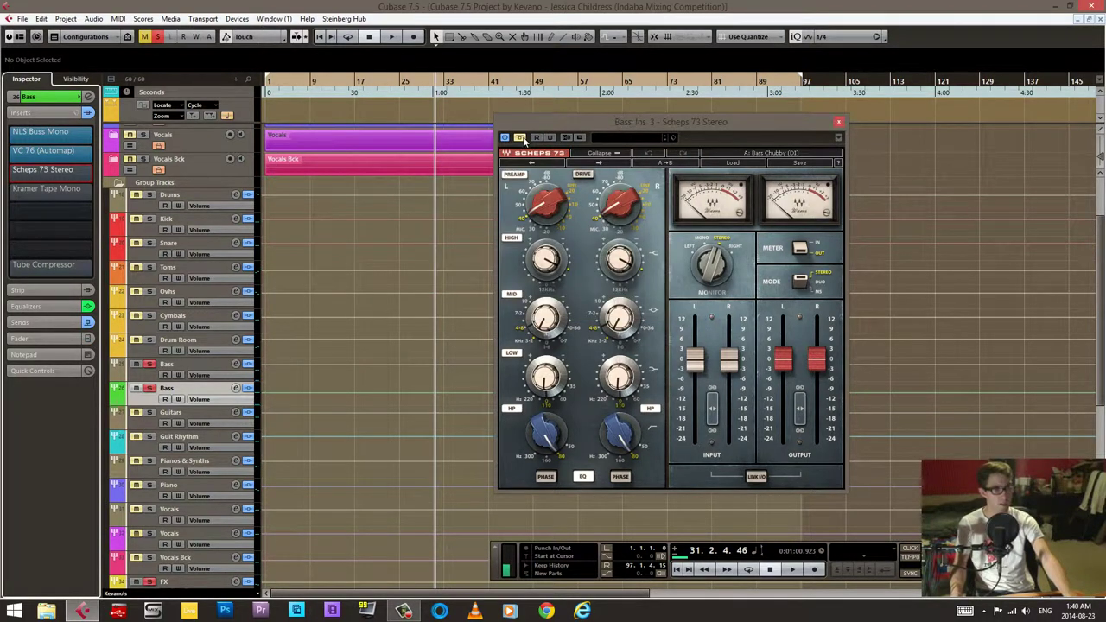
- During playback, bypass the Scheps 73 EQ and re-enable it, then stop
key(space)
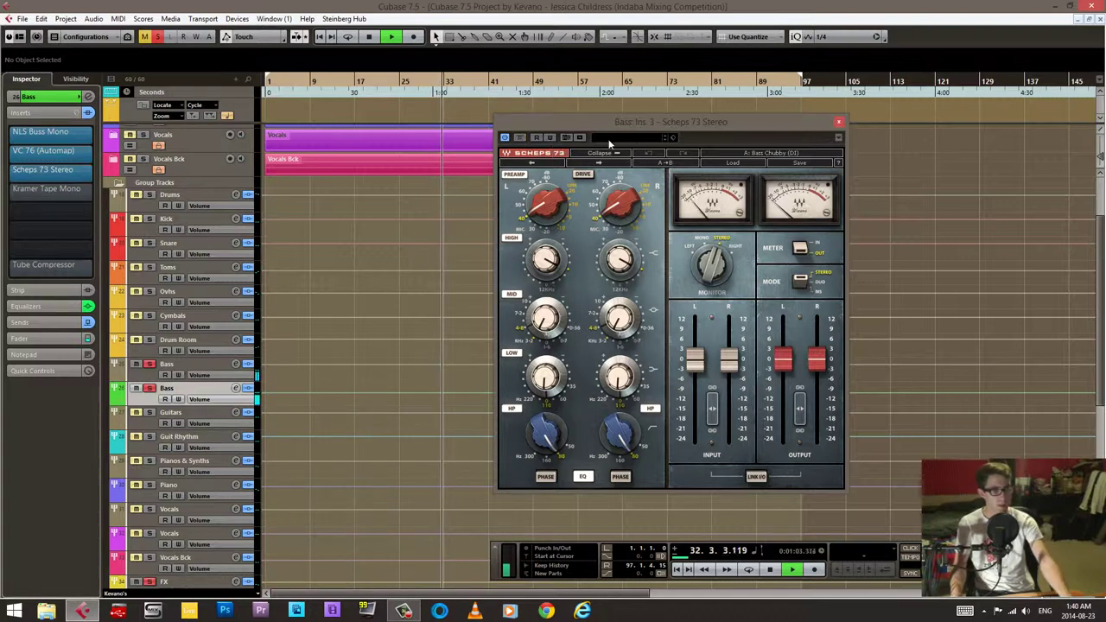
click(520, 139)
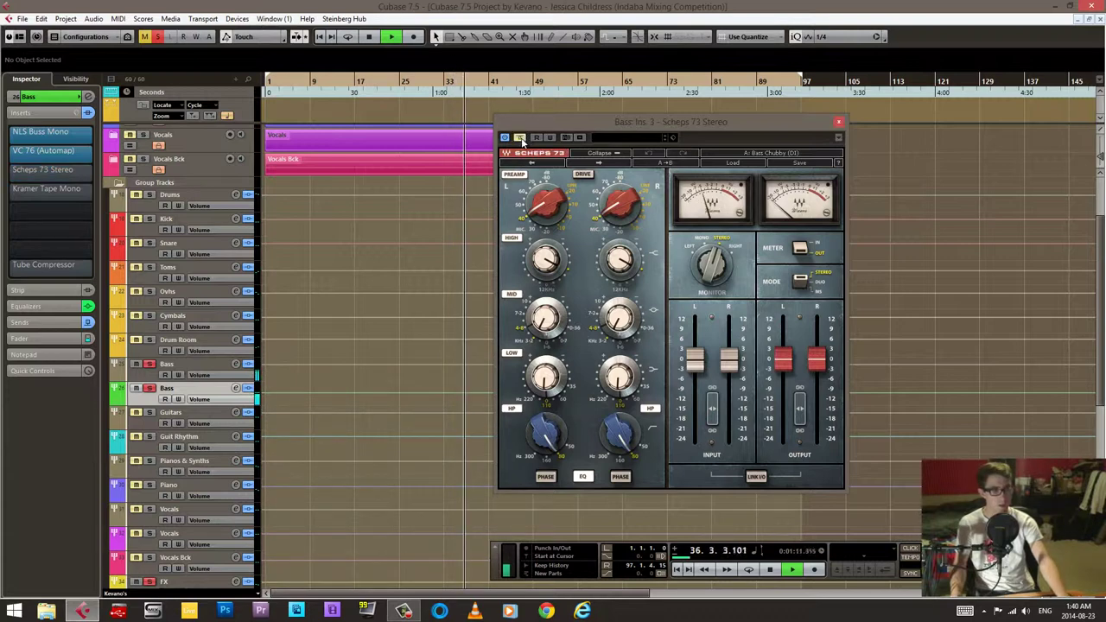
click(520, 139)
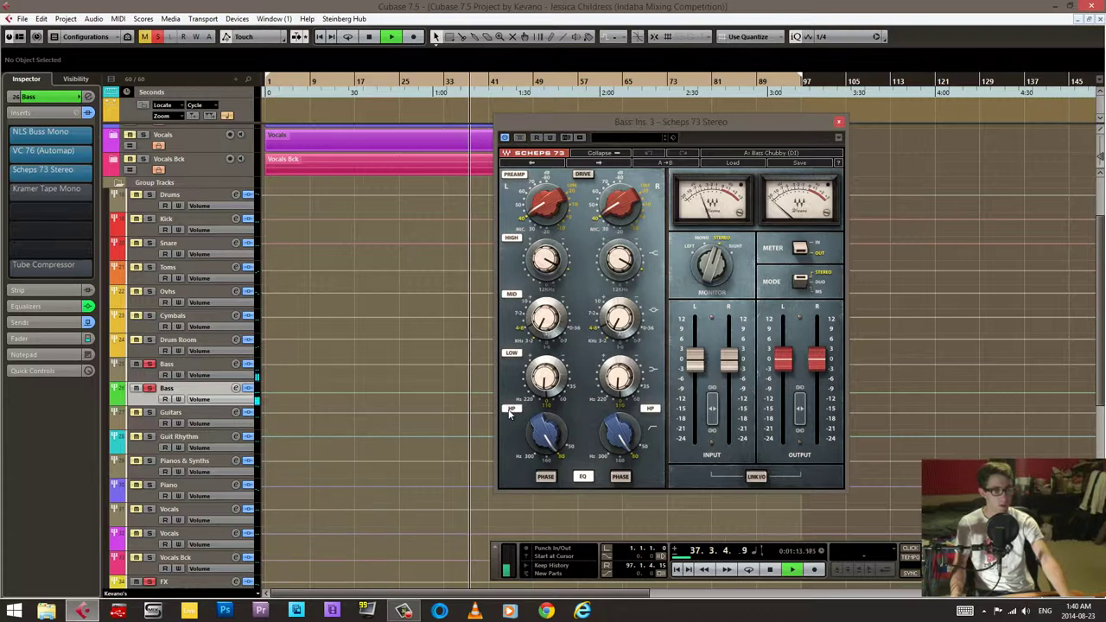
key(space)
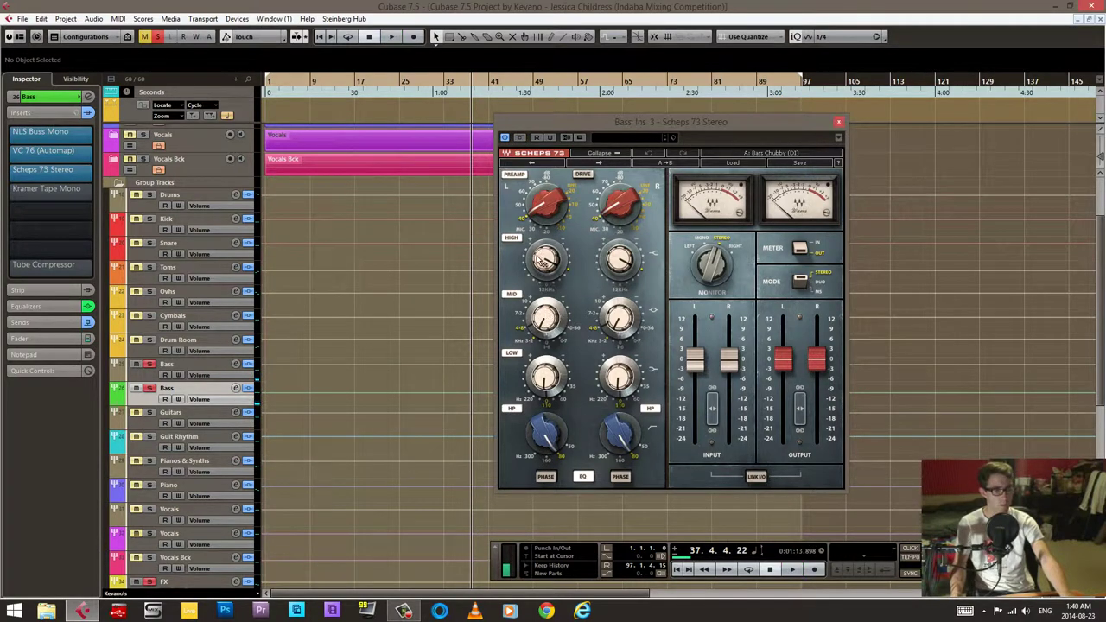
- Adjust the Bass group's Kramer Tape Mono noise from bar 20, then A/B it with bypass
click(837, 123)
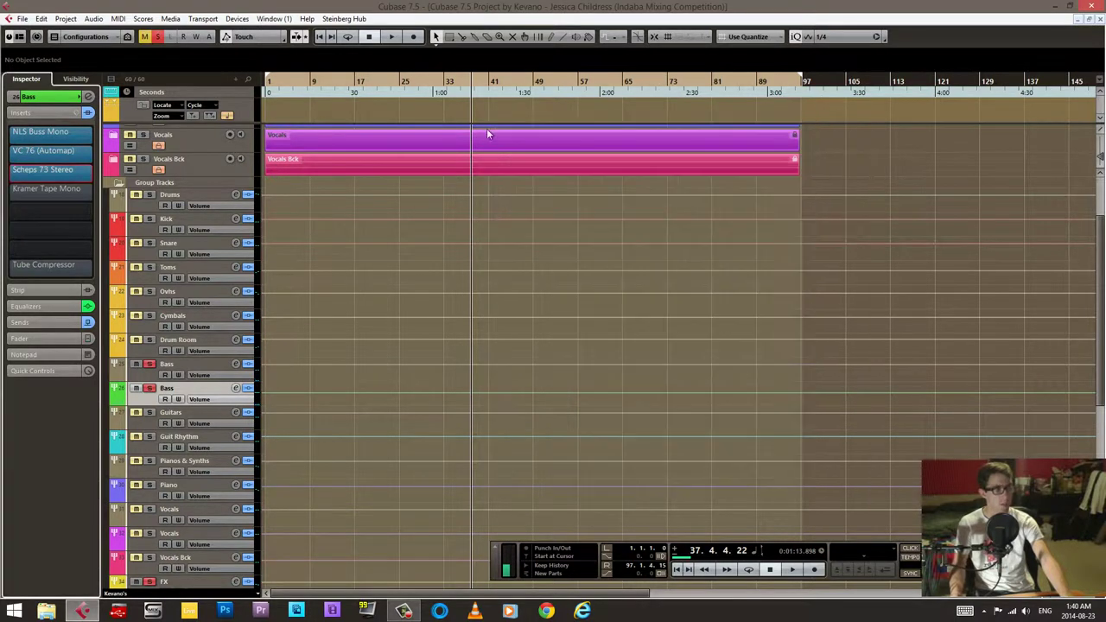
click(78, 188)
click(380, 84)
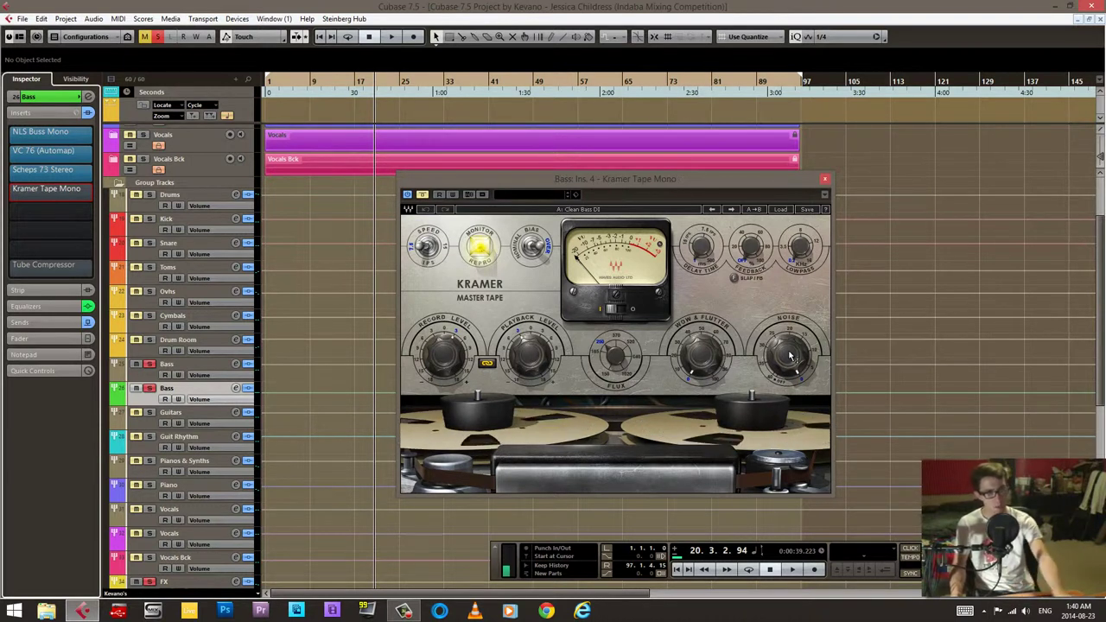
drag(787, 352, 787, 470)
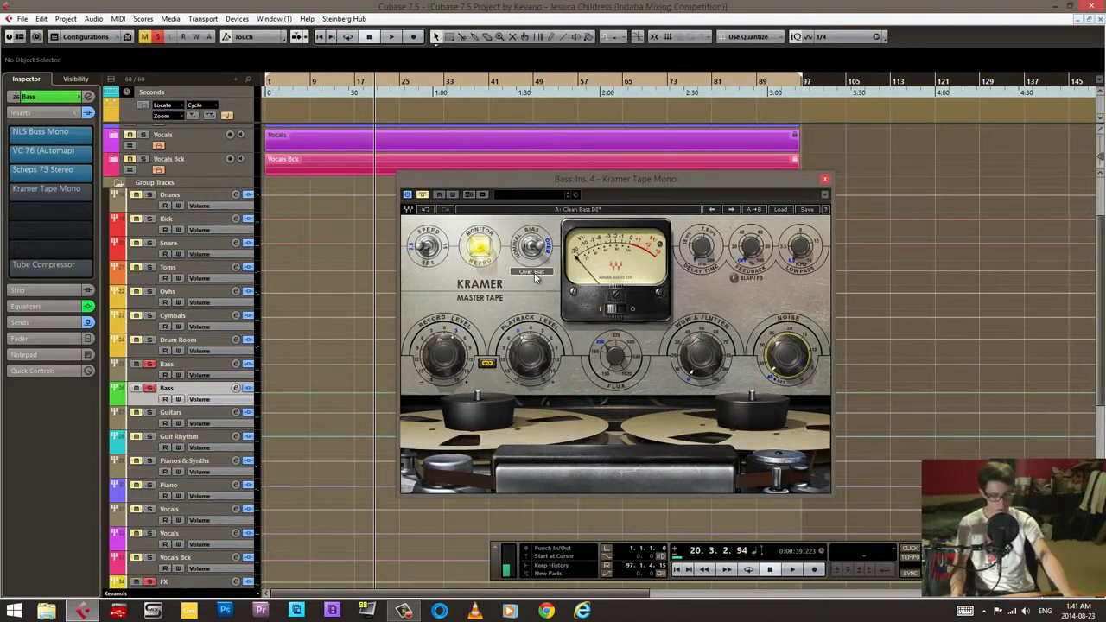
click(425, 196)
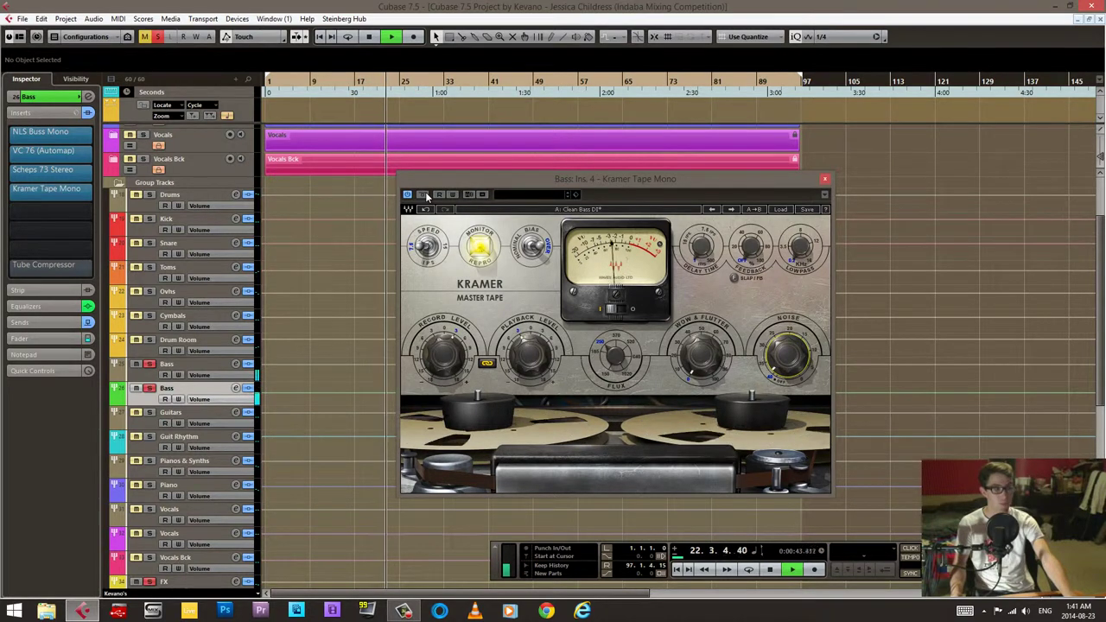
click(425, 195)
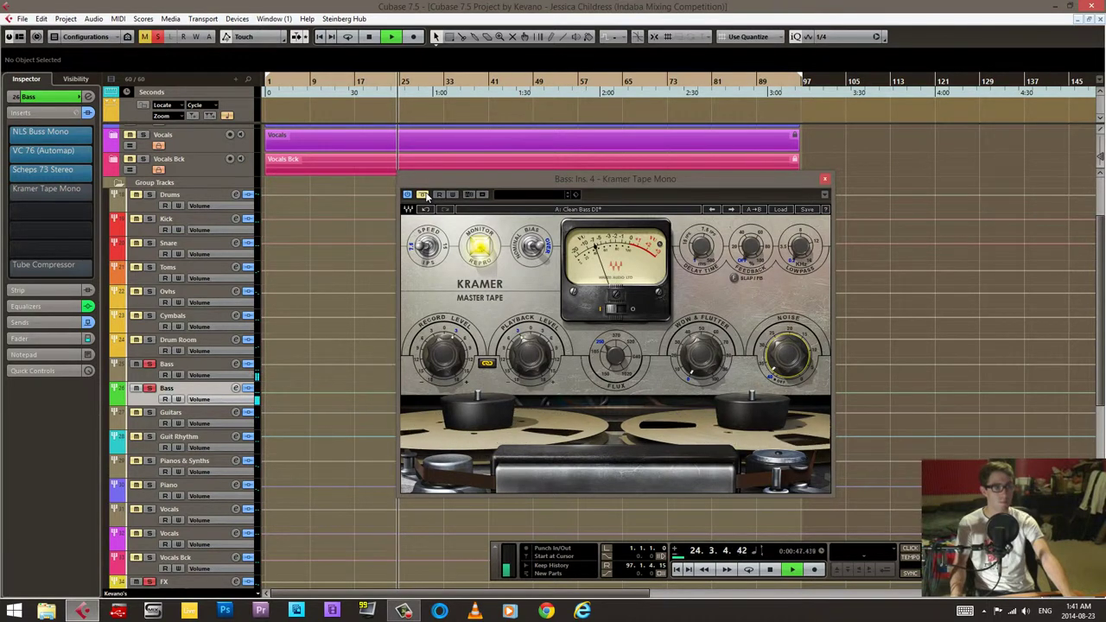
click(425, 195)
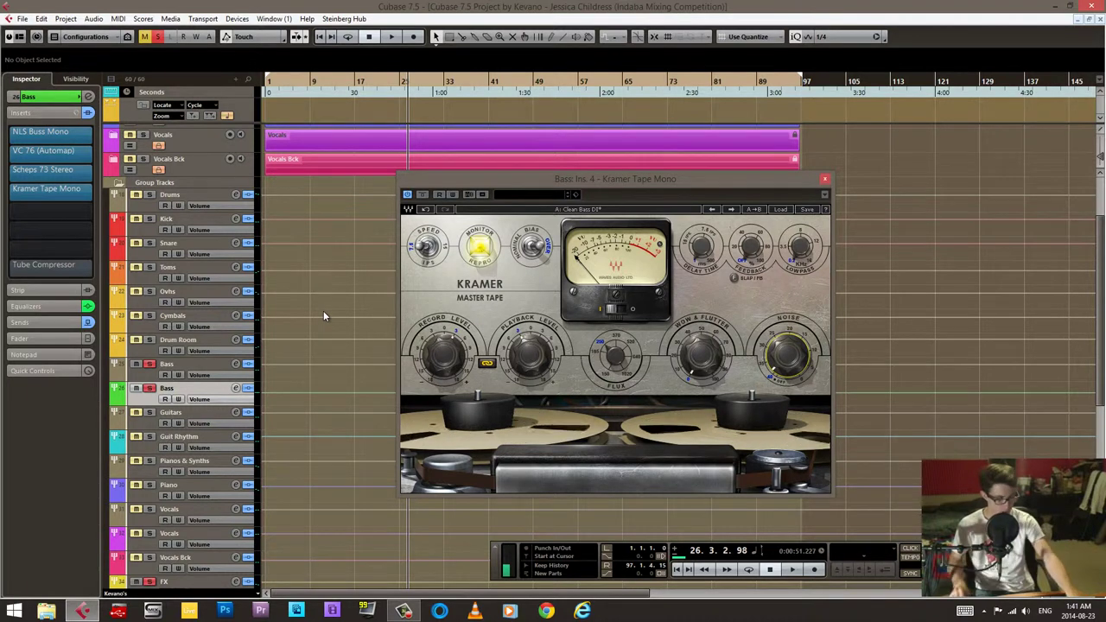
- Review the Bass group's Tube Compressor and the Kick's sends, then close it and stop playback
click(825, 180)
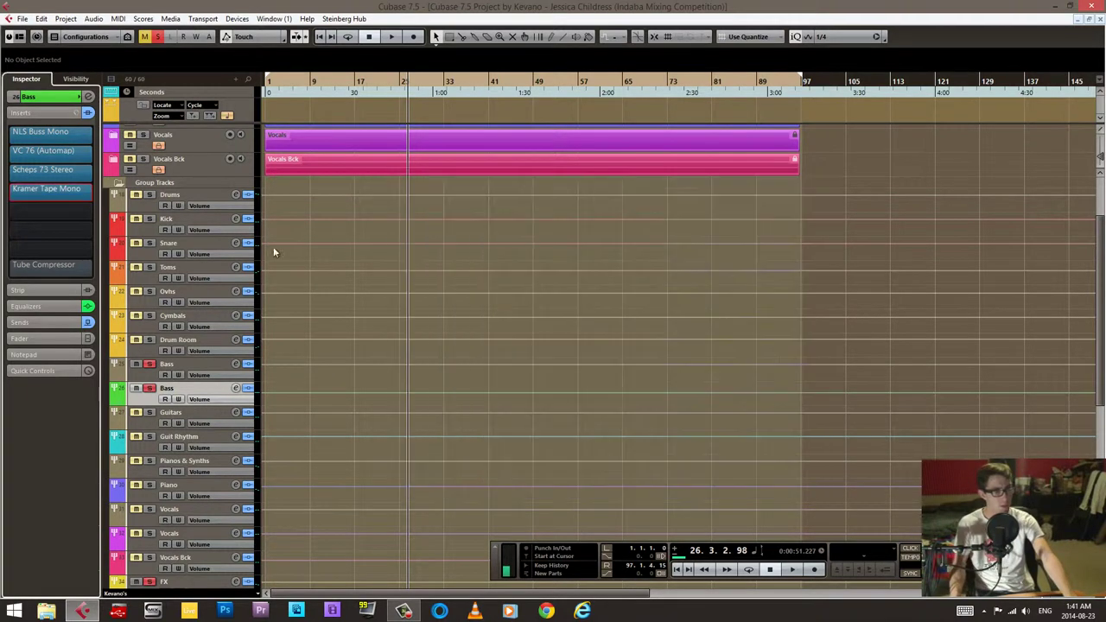
click(63, 269)
drag(525, 312, 522, 265)
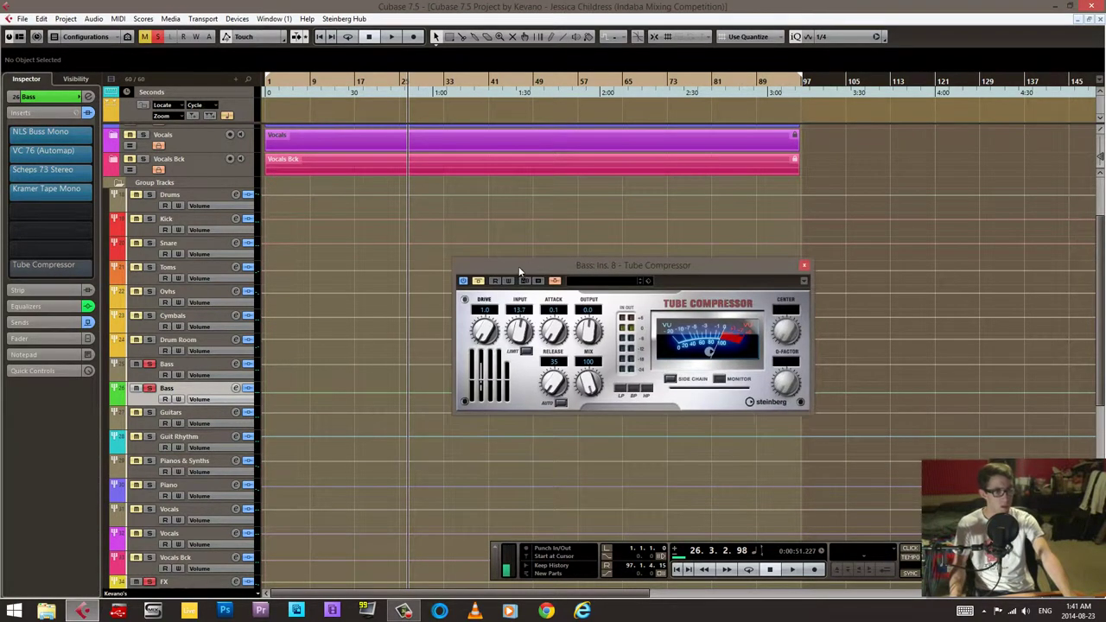
click(149, 233)
click(56, 321)
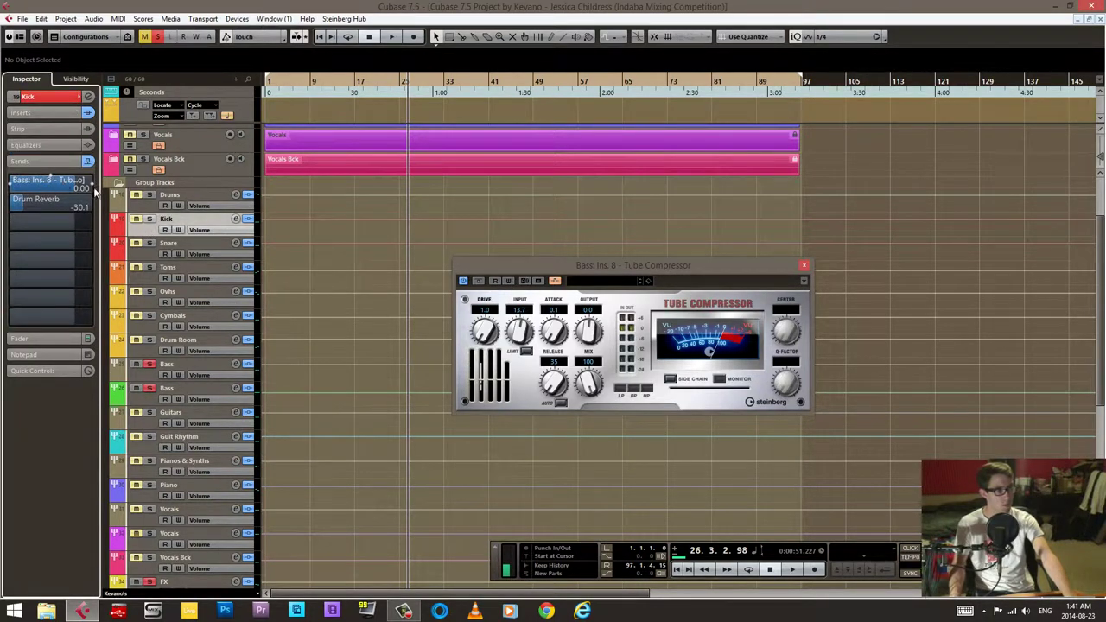
click(154, 396)
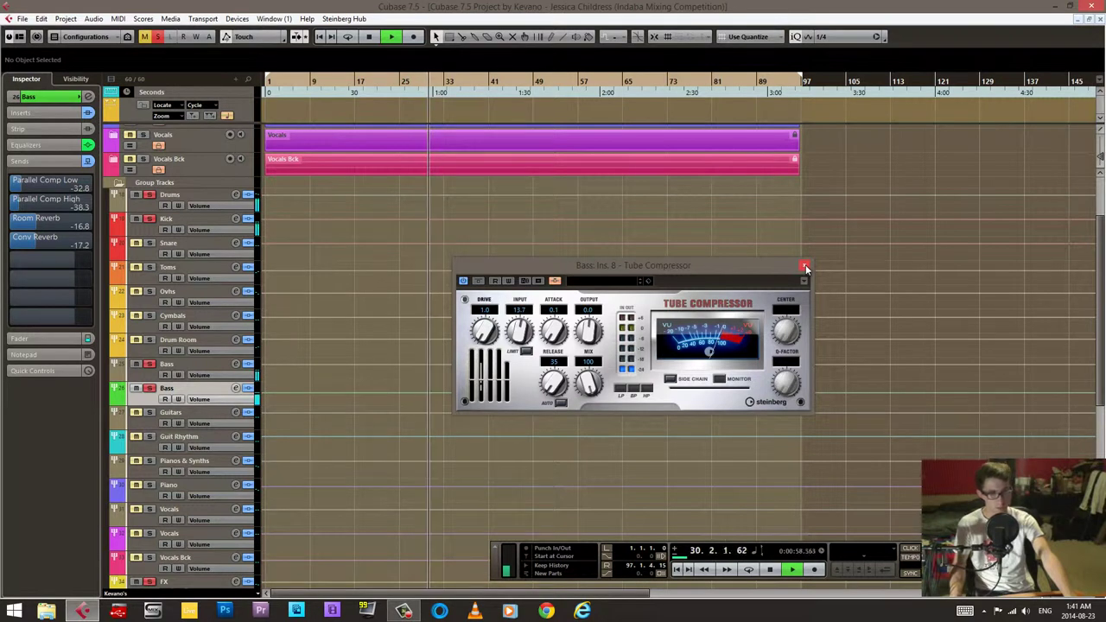
click(804, 267)
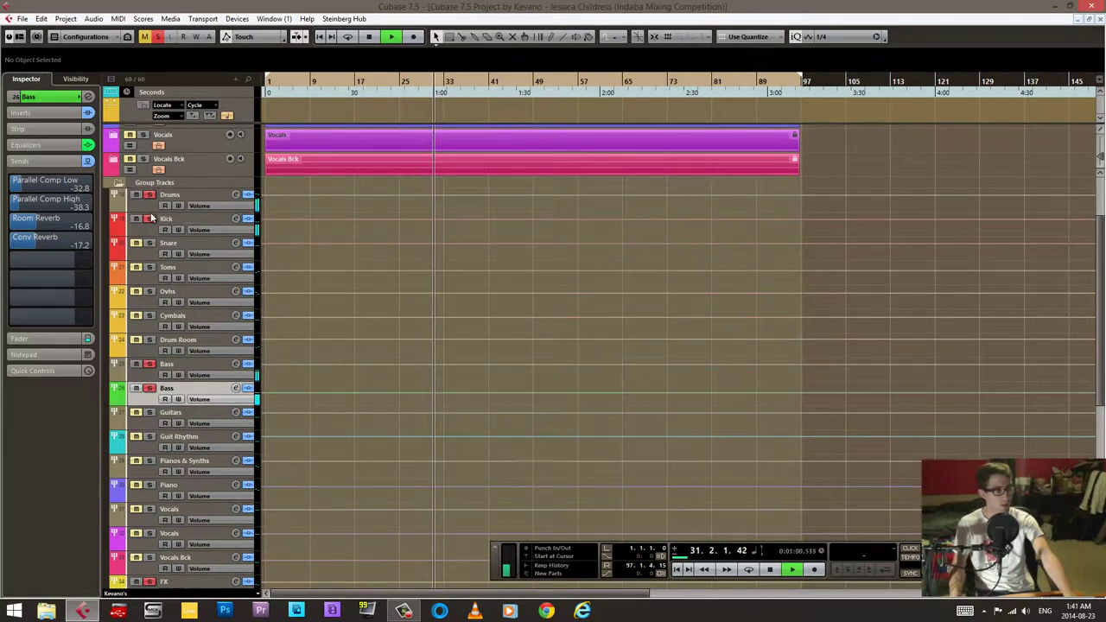
key(space)
key(space)
- Unsolo Bass, select Guit Rhythm and listen to it soloed, then unsoloed
click(148, 364)
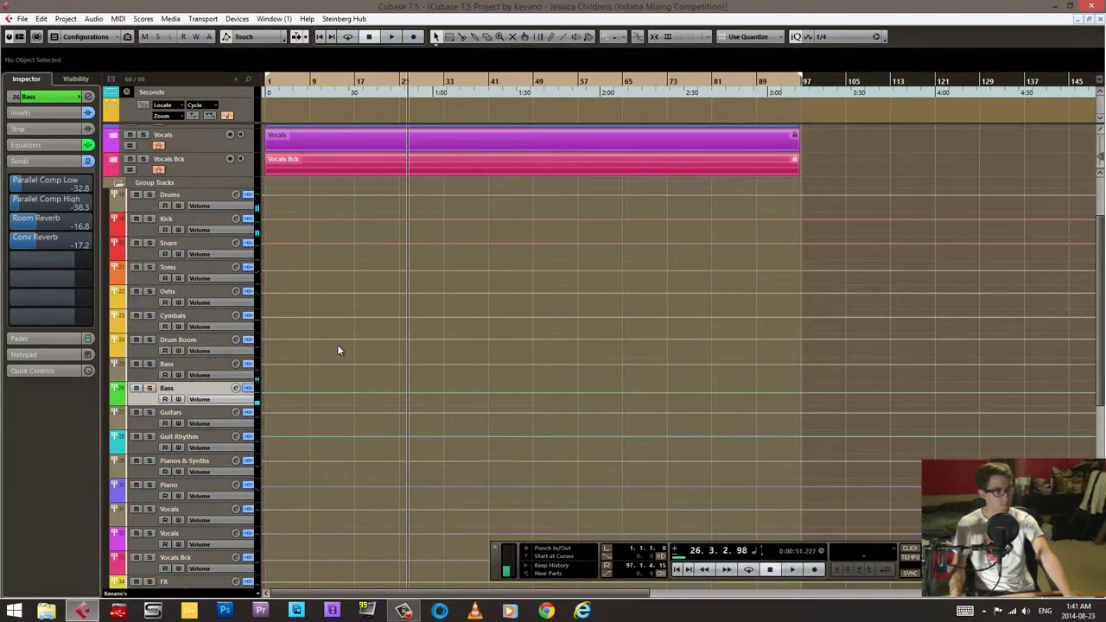
scroll(340, 350, down, 3)
click(145, 335)
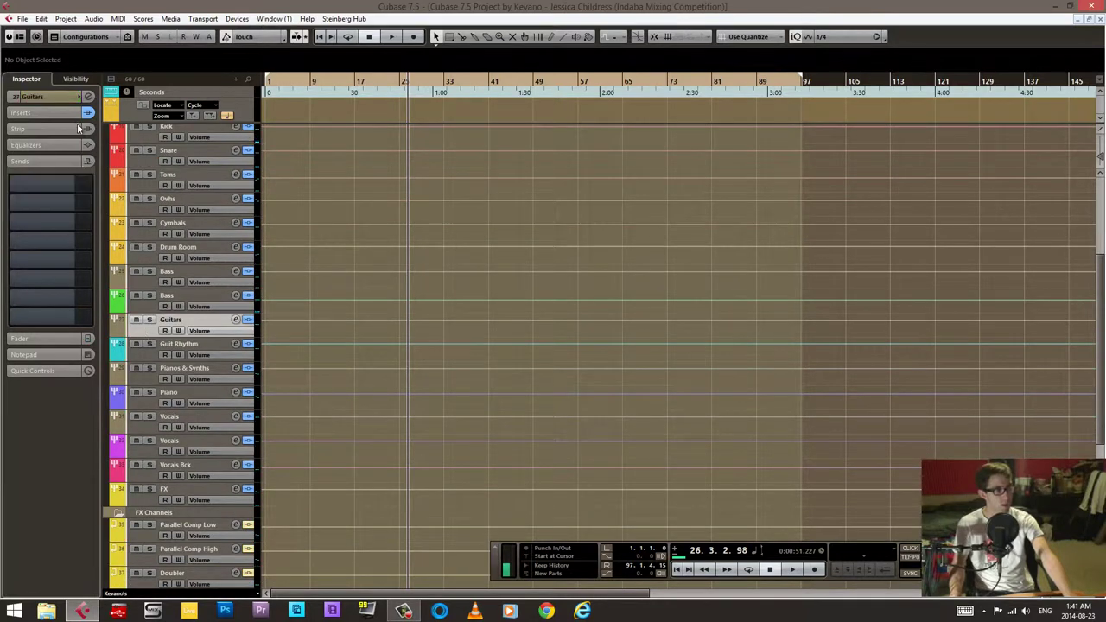
click(150, 354)
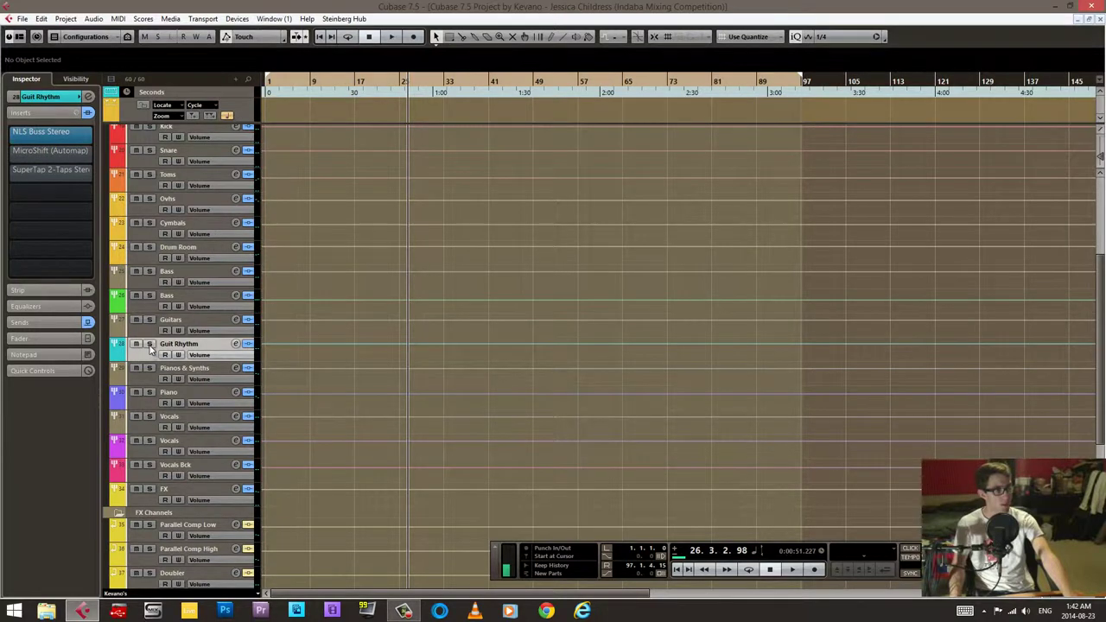
click(149, 343)
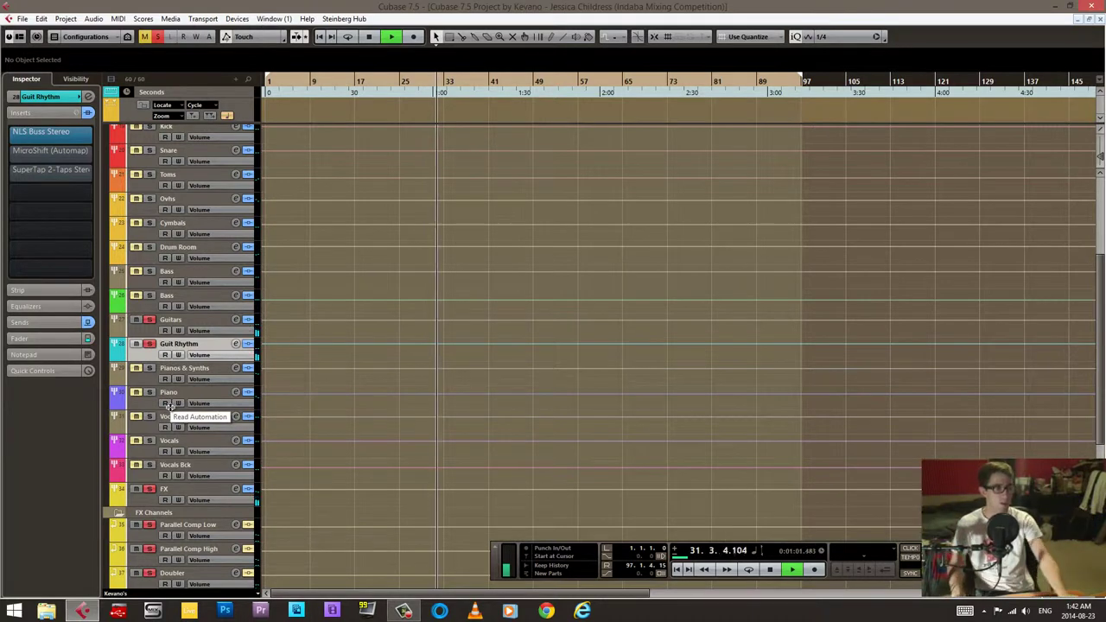
click(149, 344)
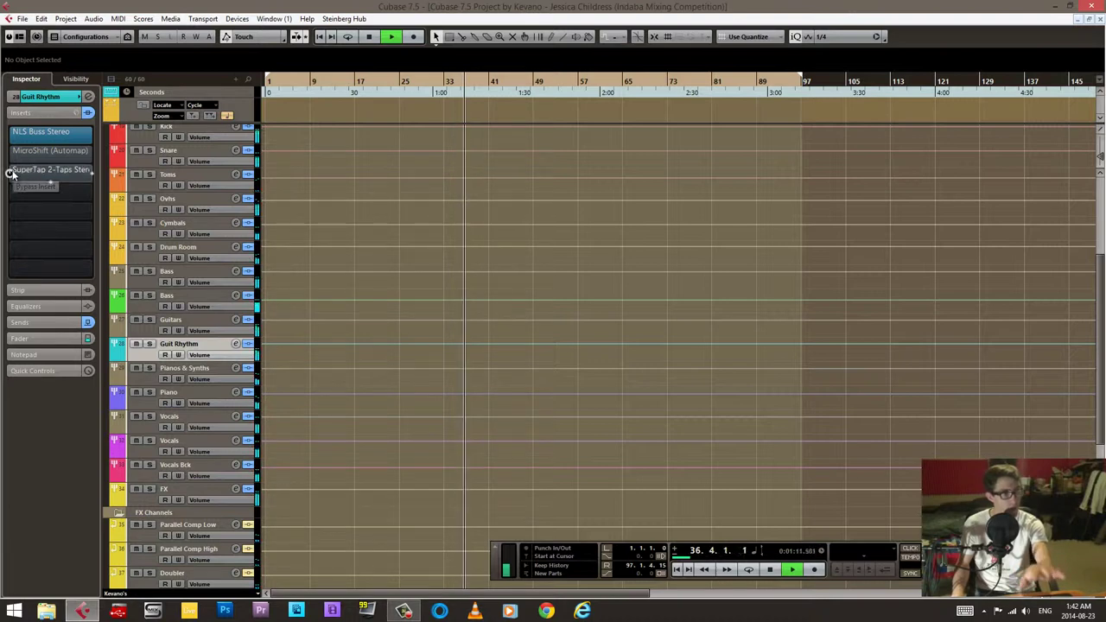
- A/B Guit Rhythm's SuperTap delay and MicroShift, re-solo it and open MicroShift
click(74, 172)
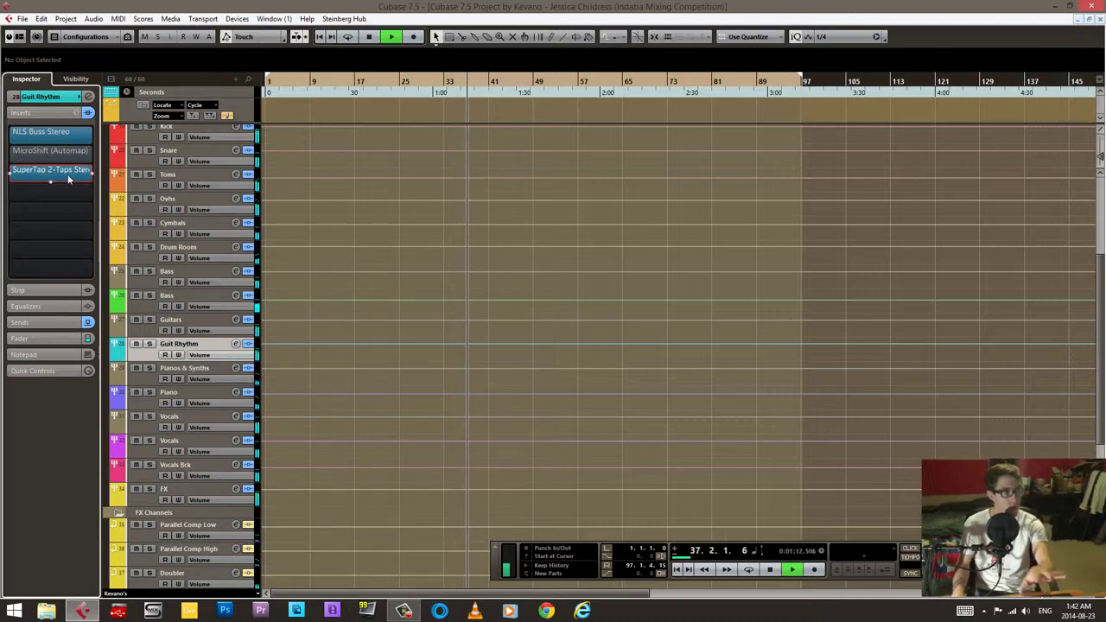
click(8, 172)
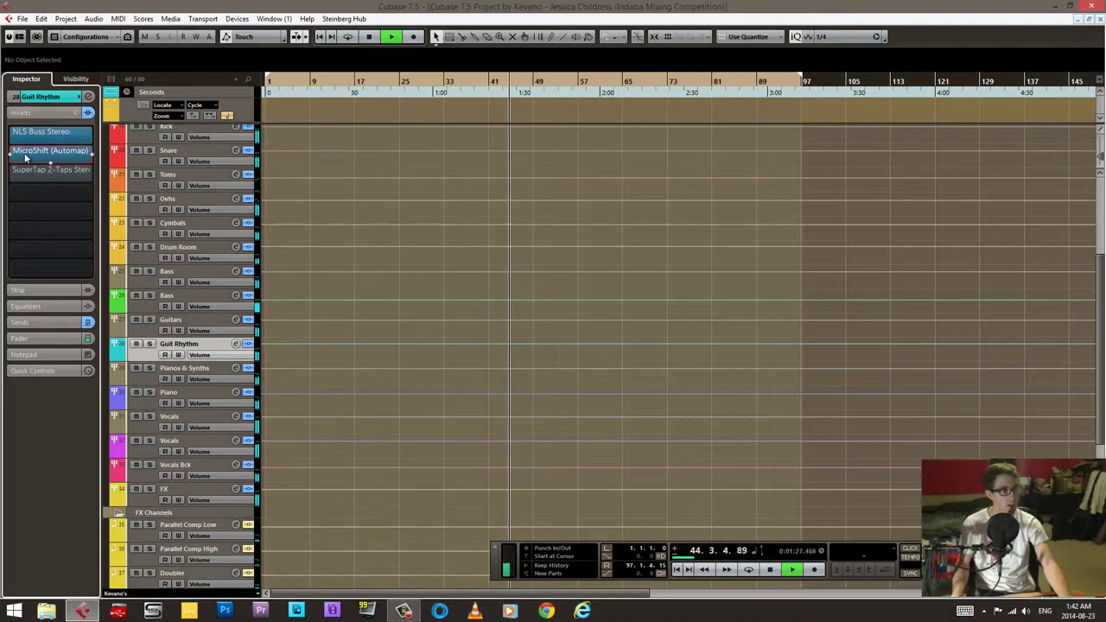
click(9, 152)
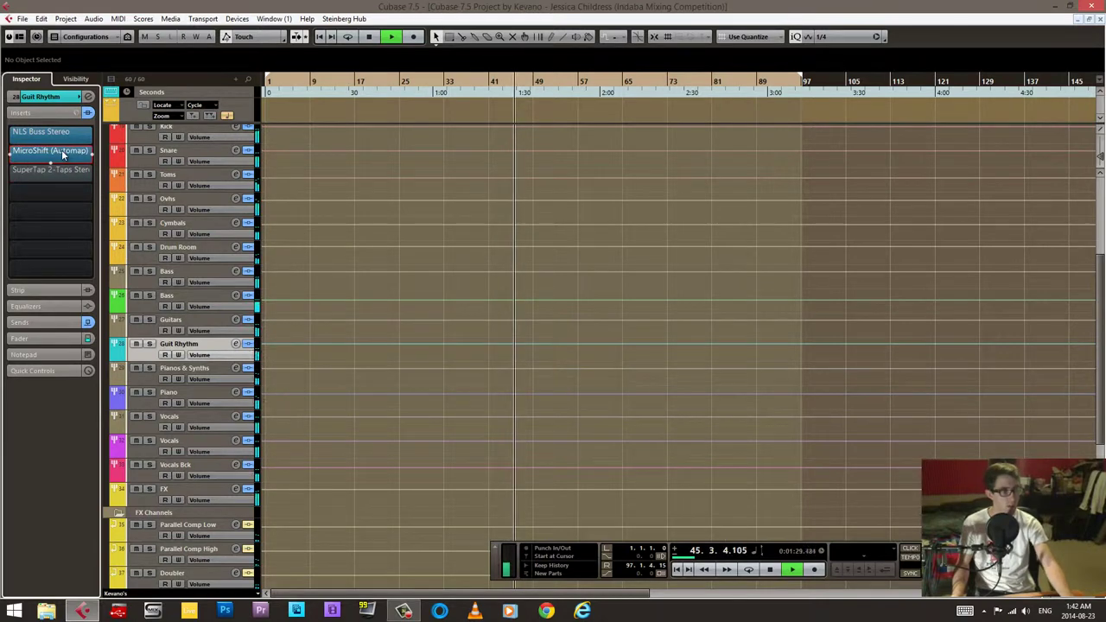
click(149, 344)
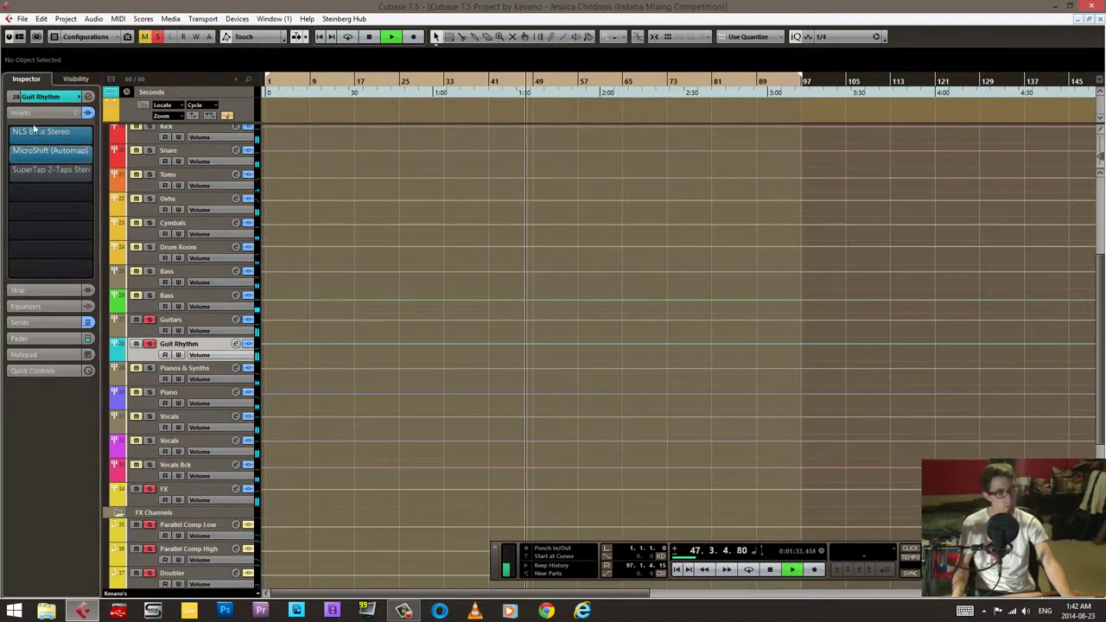
click(64, 153)
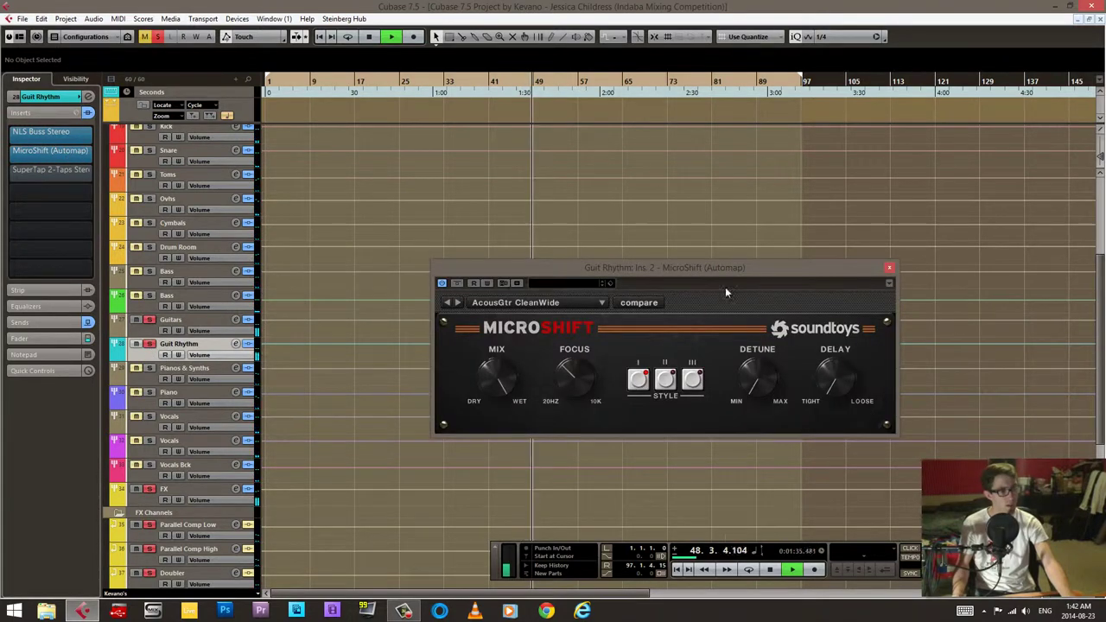
- Re-enable Guit Rhythm's SuperTap delay and review the SuperTap and MicroShift settings
click(889, 266)
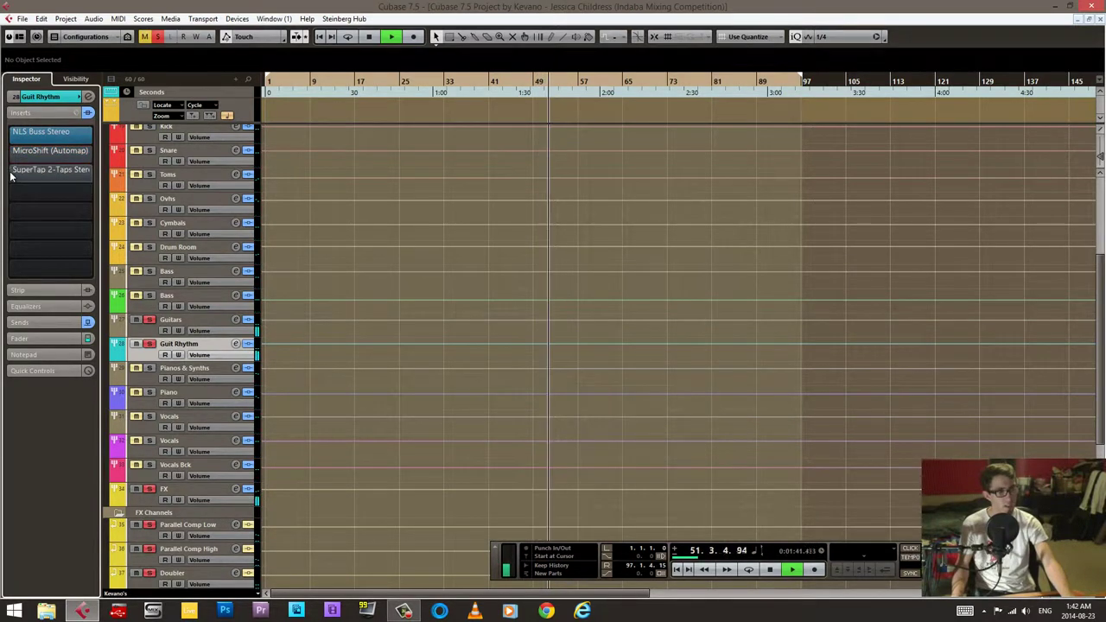
click(11, 172)
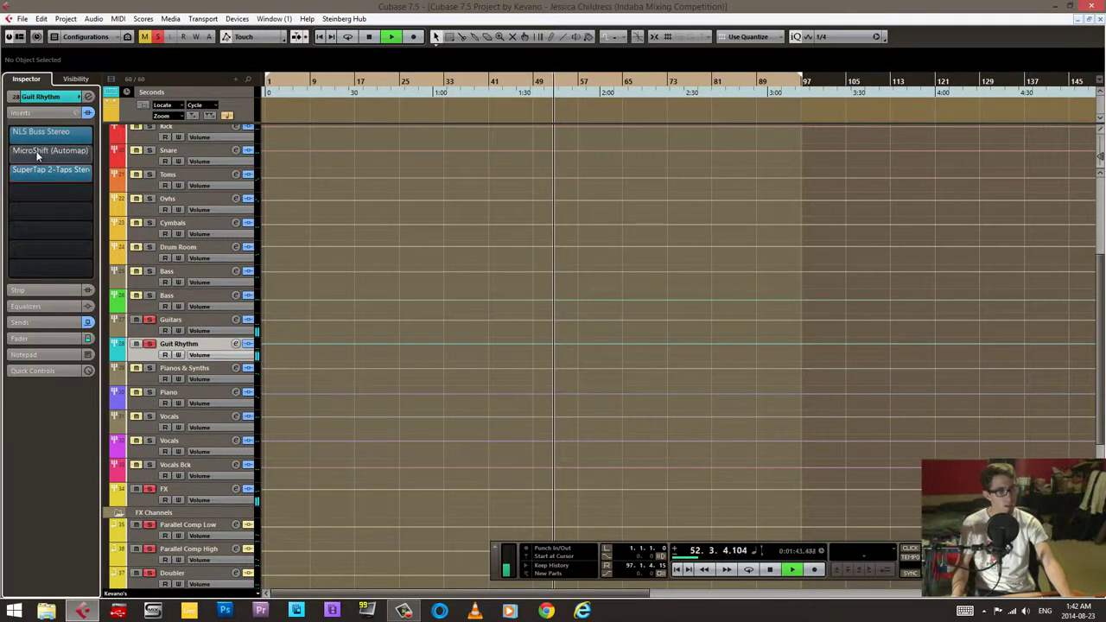
key(space)
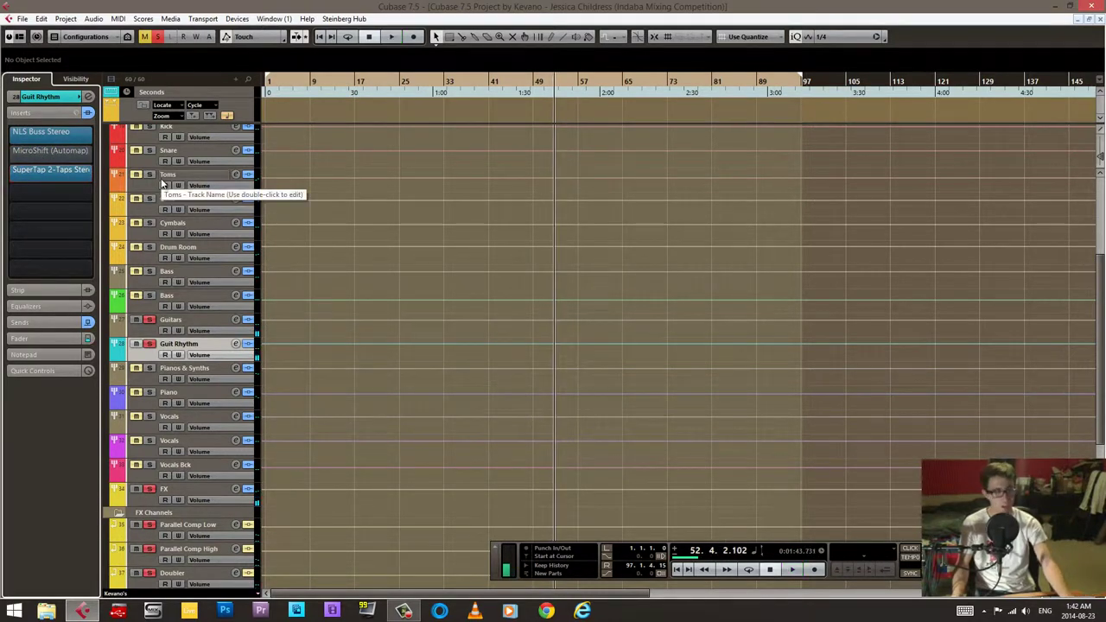
click(67, 175)
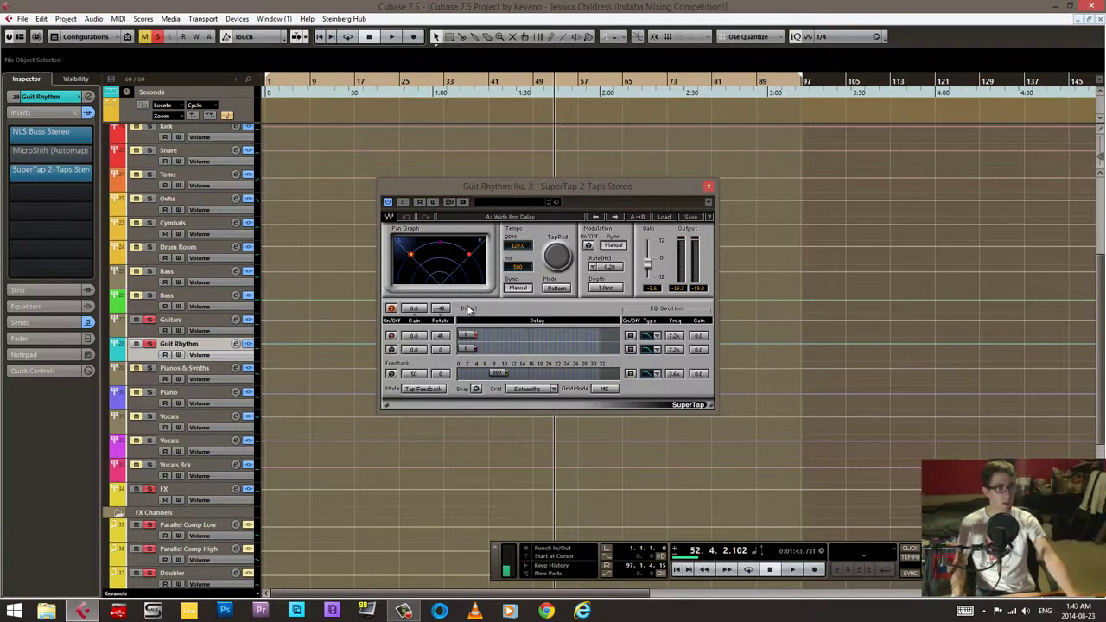
click(706, 187)
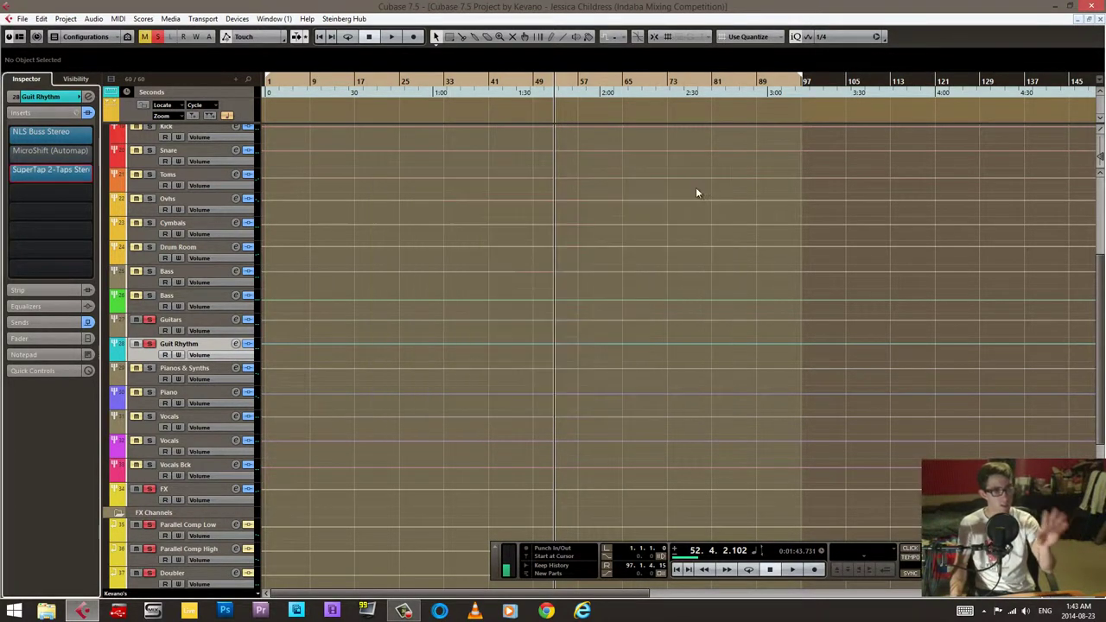
click(63, 153)
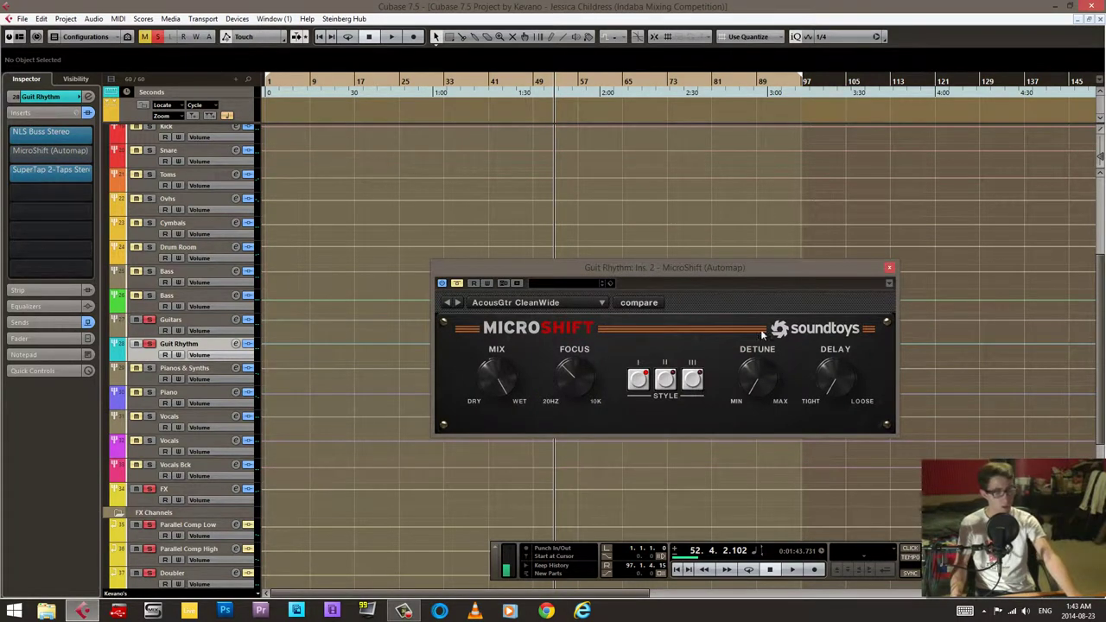
click(889, 271)
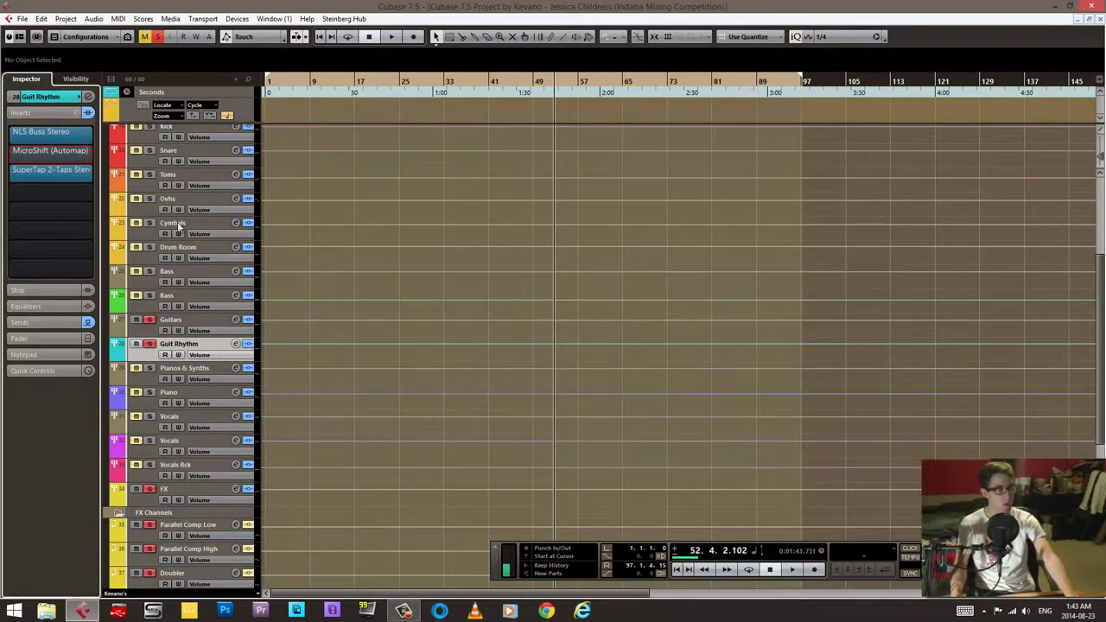
- Unsolo Guit Rhythm, A/B SuperTap in the full mix, then select Pianos & Synths
click(151, 344)
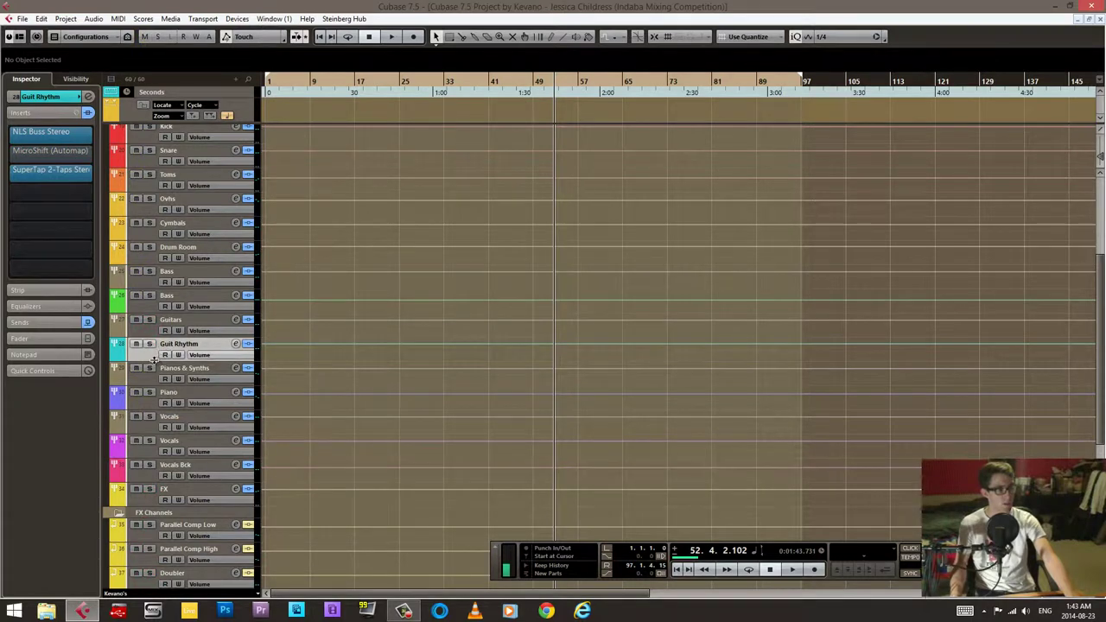
key(space)
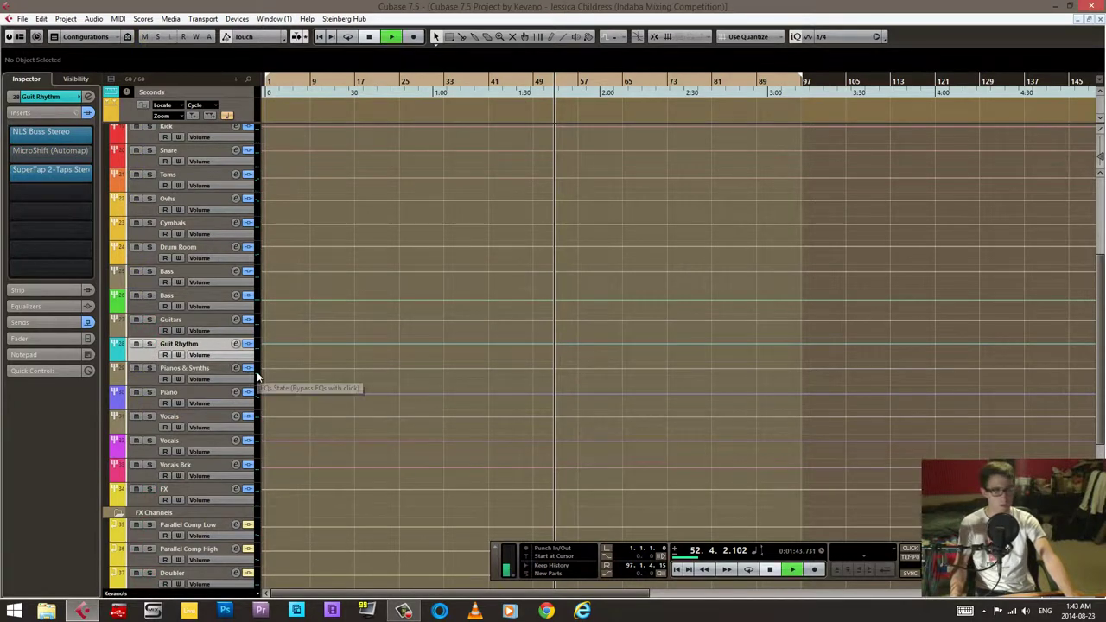
click(8, 173)
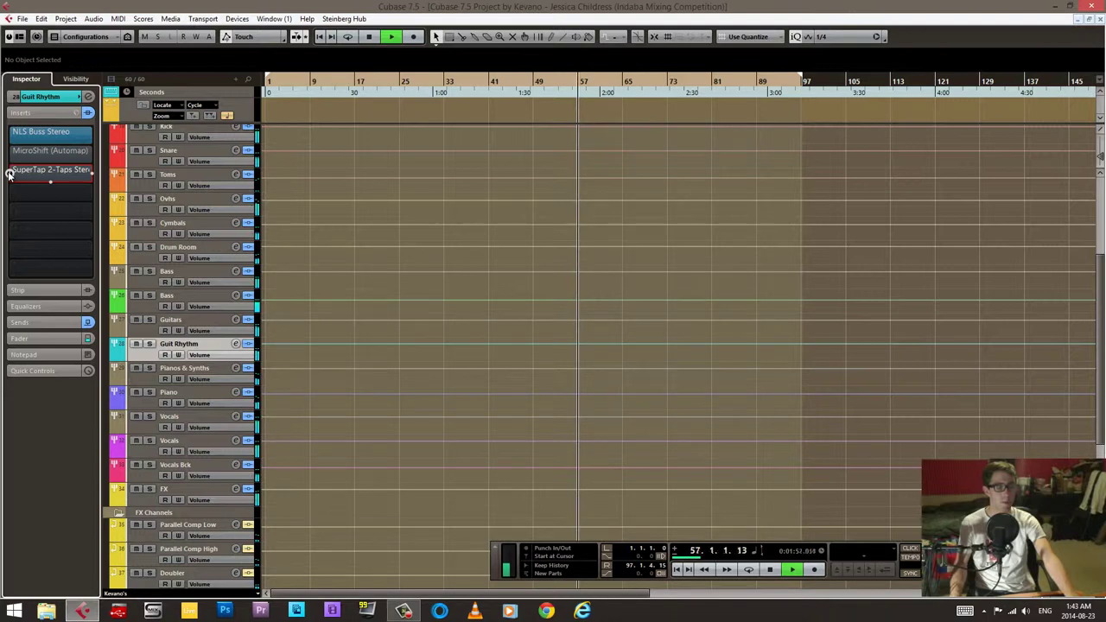
click(8, 173)
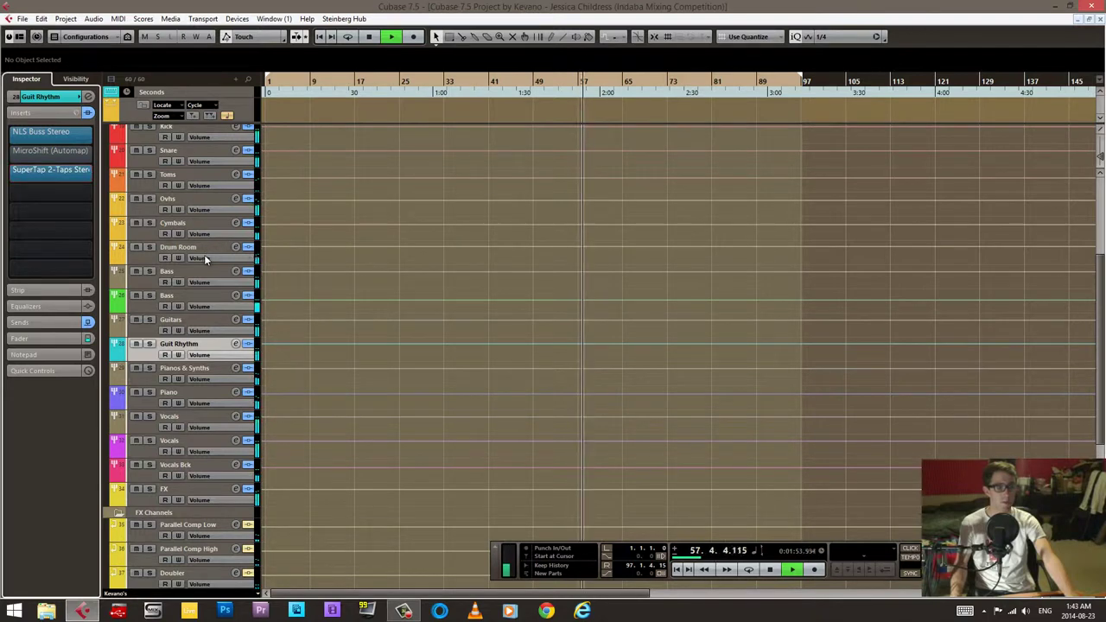
click(444, 89)
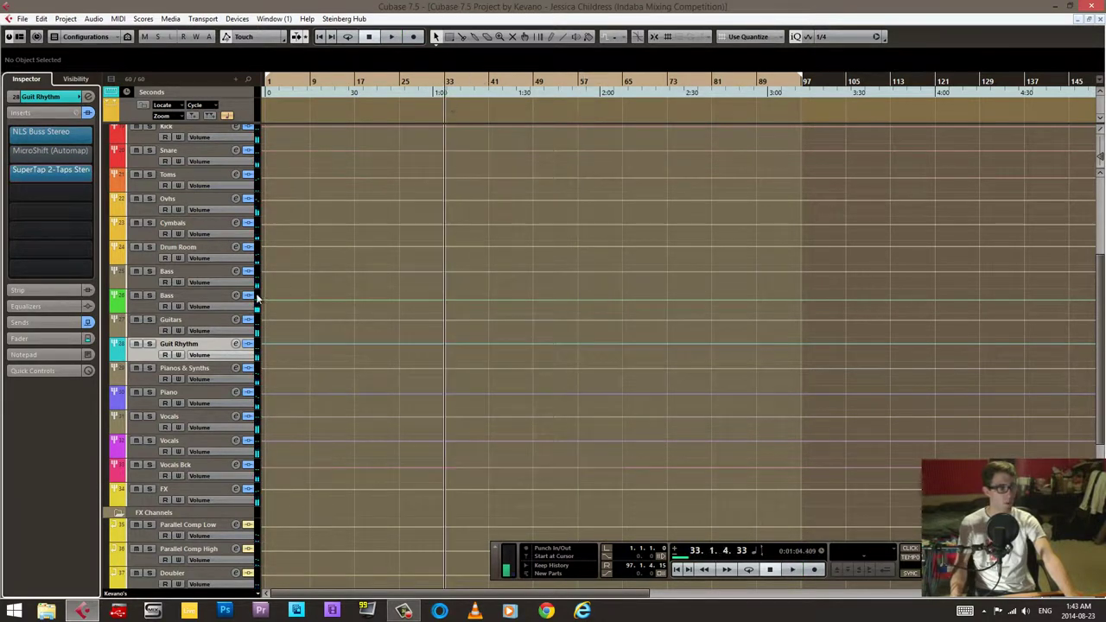
click(185, 373)
- Check the Piano's MicroShift insert, then open its API-550A Stereo equaliser
click(152, 397)
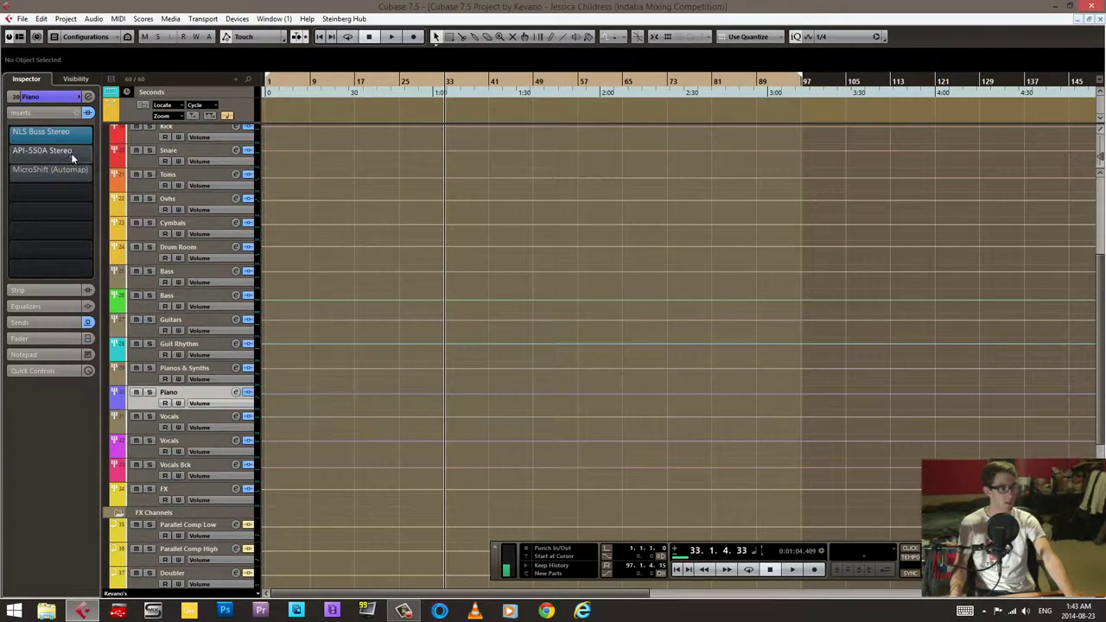
click(74, 172)
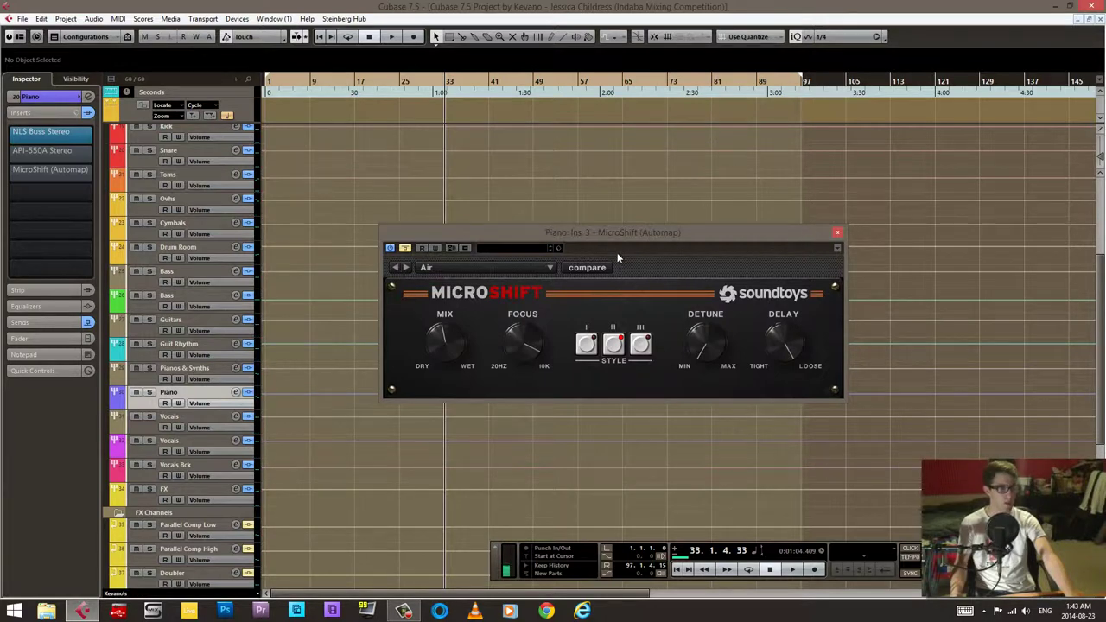
click(837, 233)
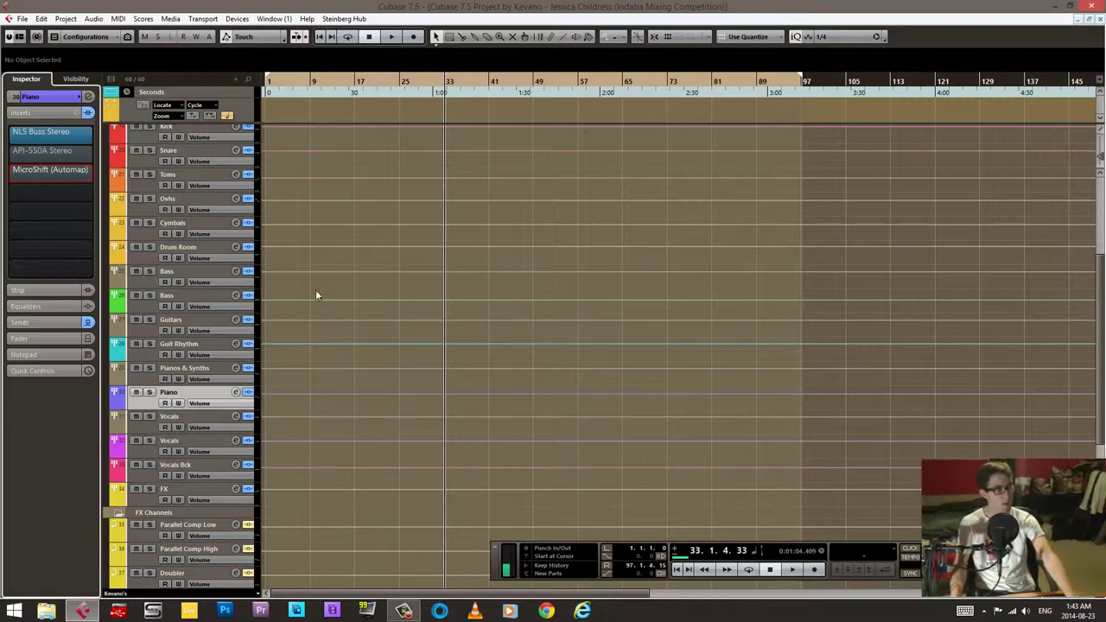
click(148, 355)
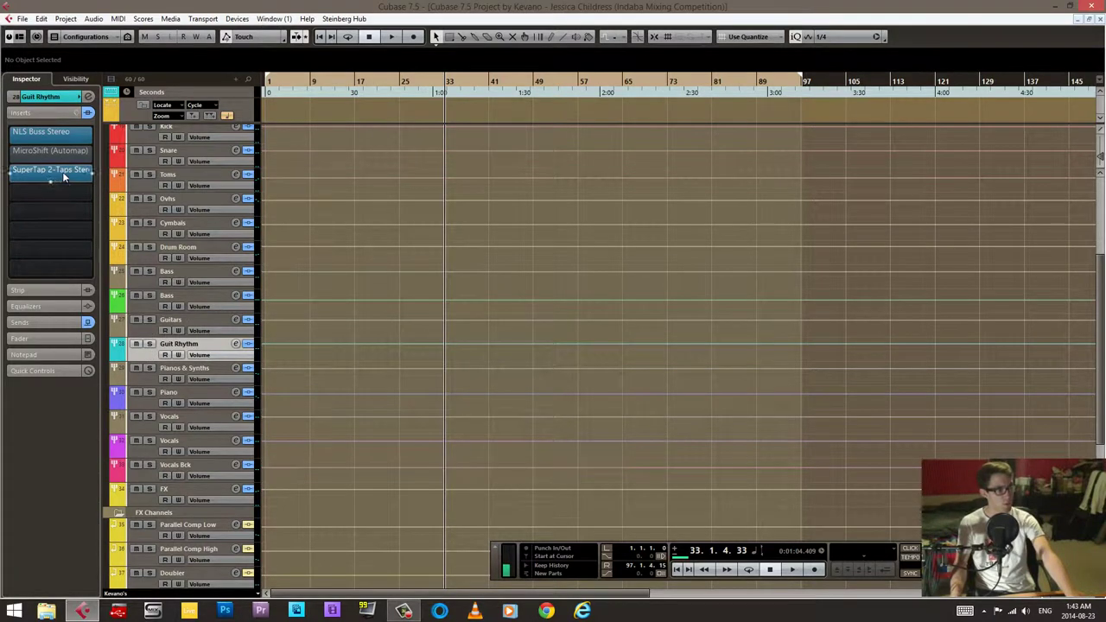
click(149, 400)
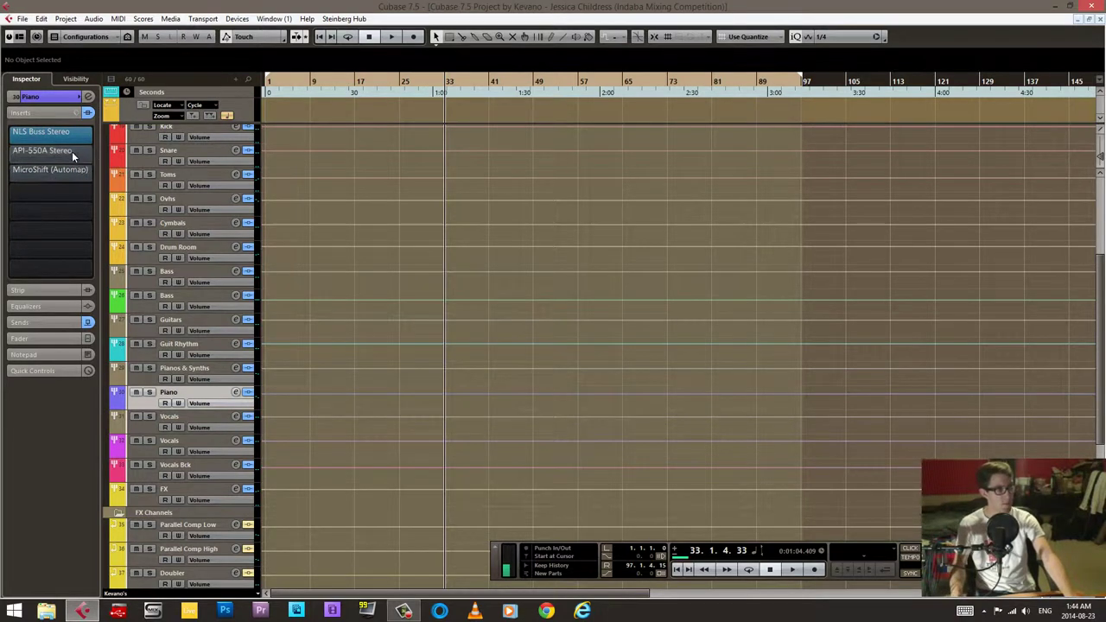
click(71, 151)
- A/B the Piano's API-550A EQ during playback, soloed then unsoloed, ending bypassed
drag(719, 142, 590, 133)
click(149, 392)
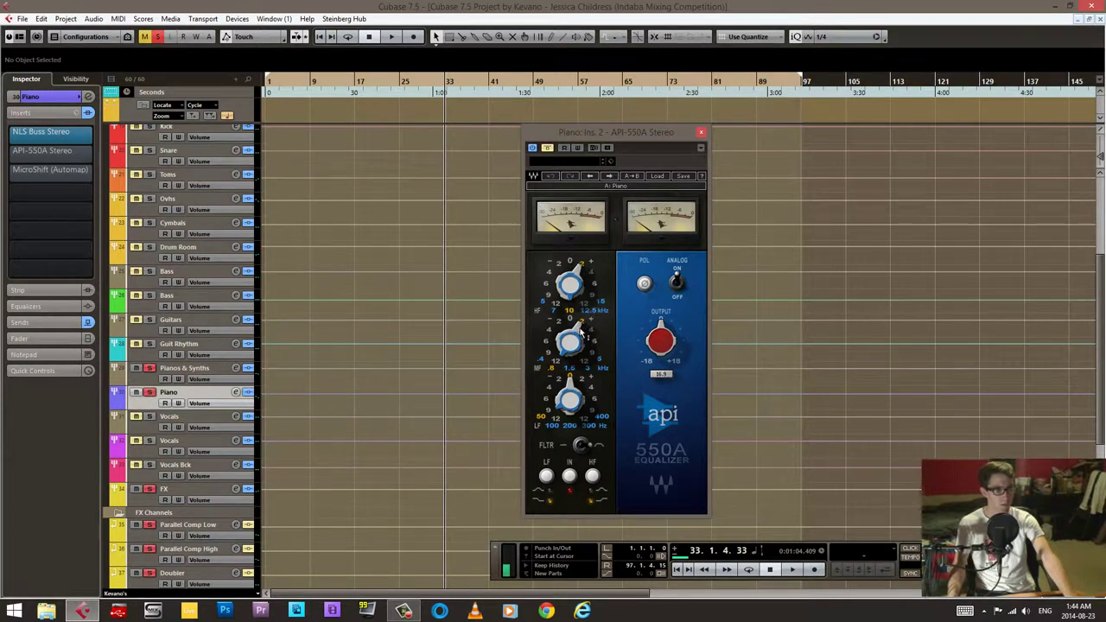
key(space)
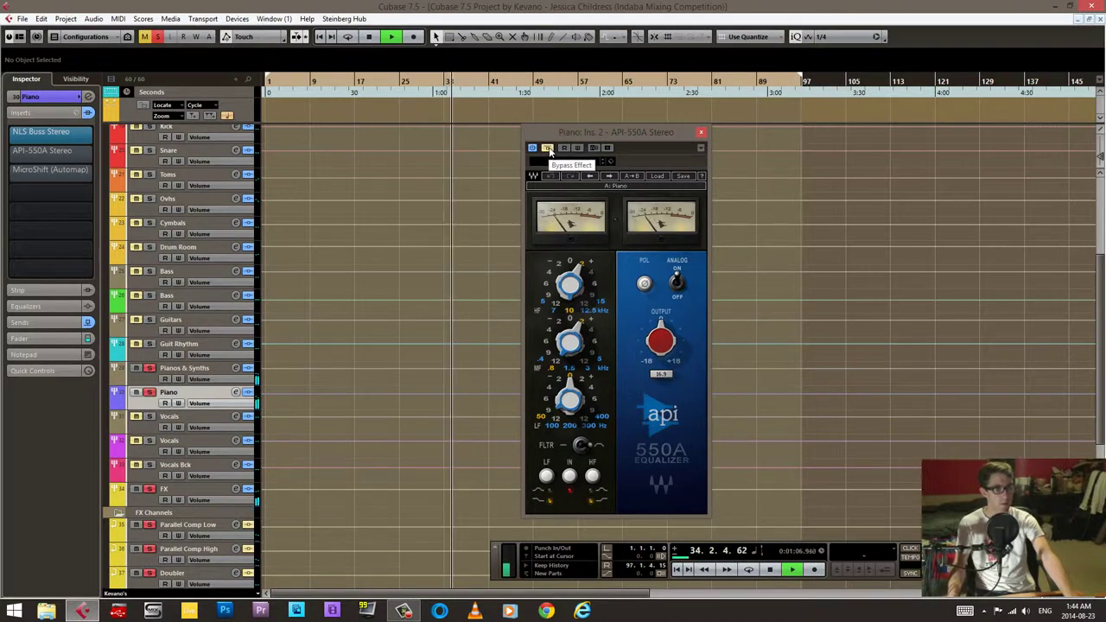
click(547, 148)
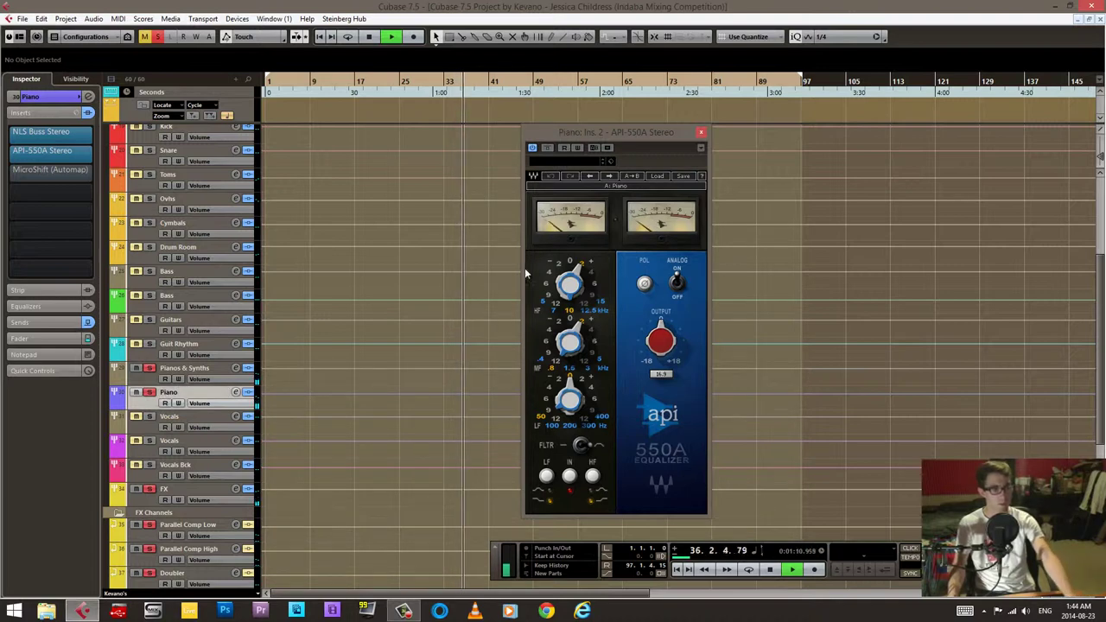
click(154, 394)
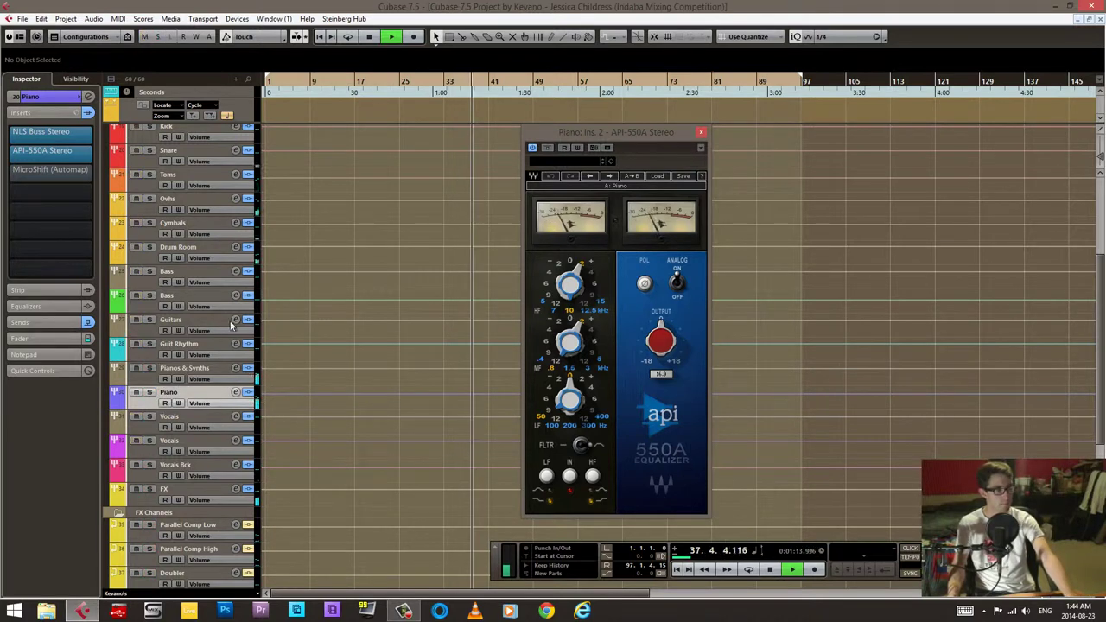
click(548, 149)
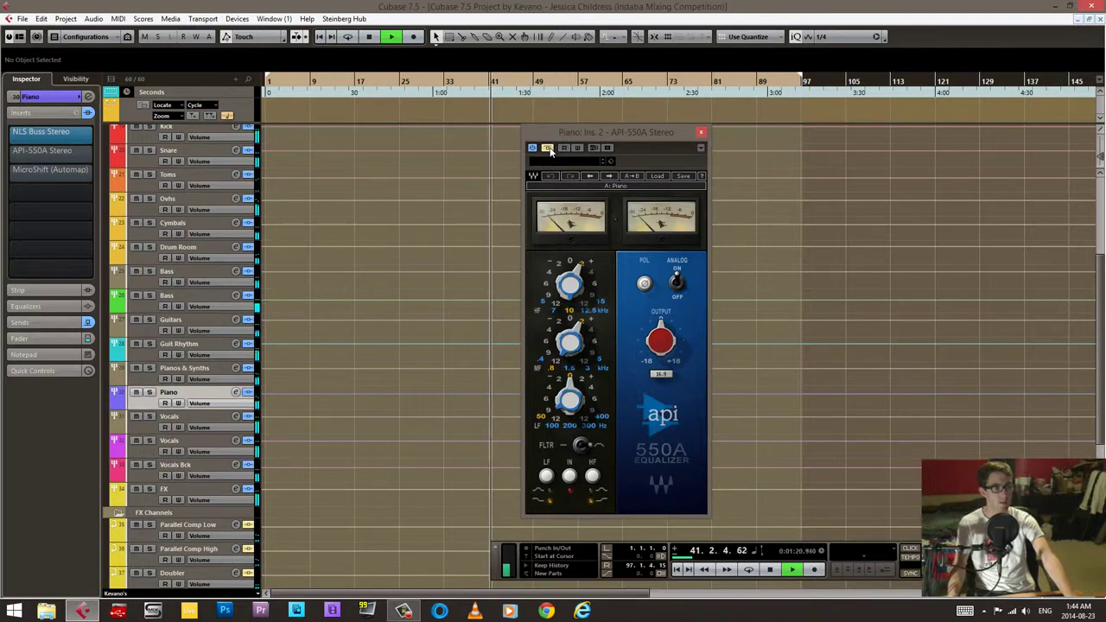
- Re-enable and close the Piano's API-550A EQ, and stop playback
click(547, 148)
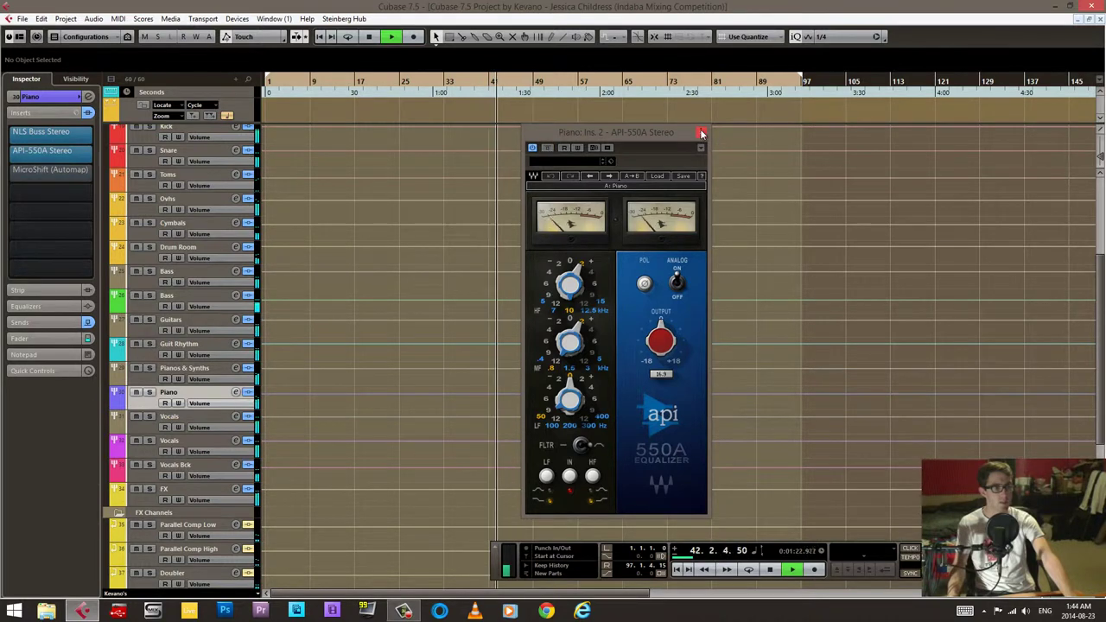
click(701, 132)
key(space)
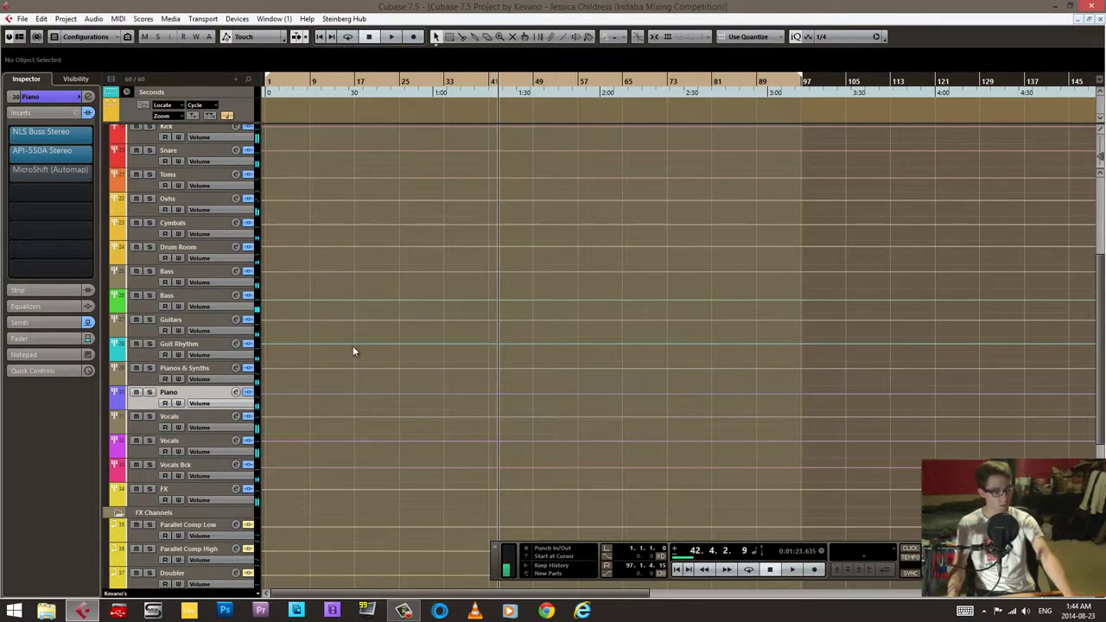
- Open the Piano's MicroShift Air and A/B it during soloed playback, ending active
click(61, 171)
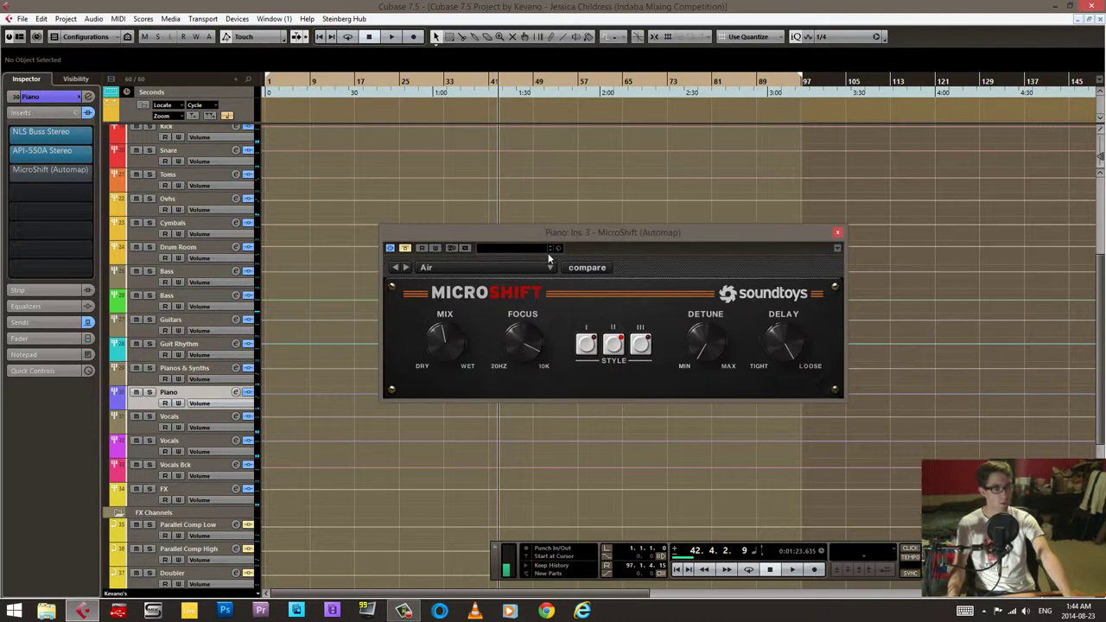
drag(543, 235, 535, 218)
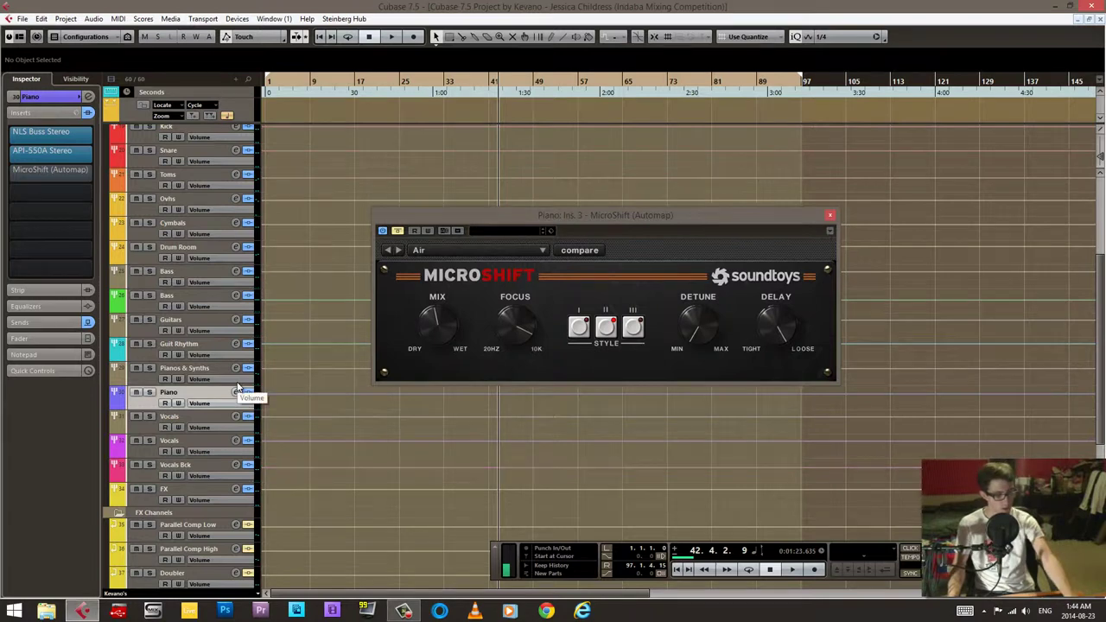
key(space)
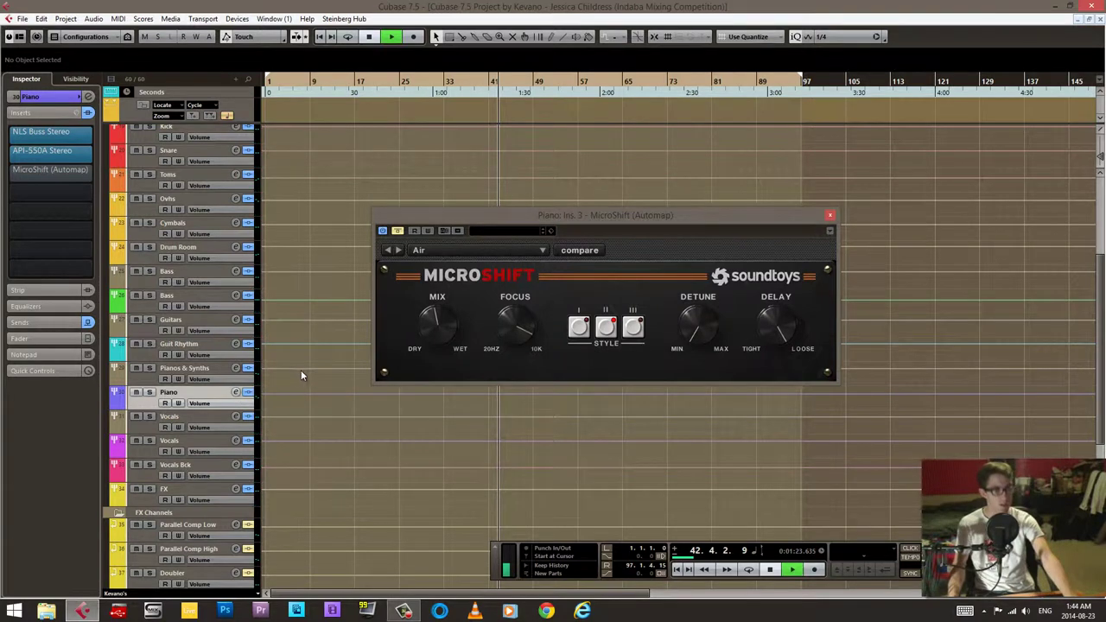
click(398, 231)
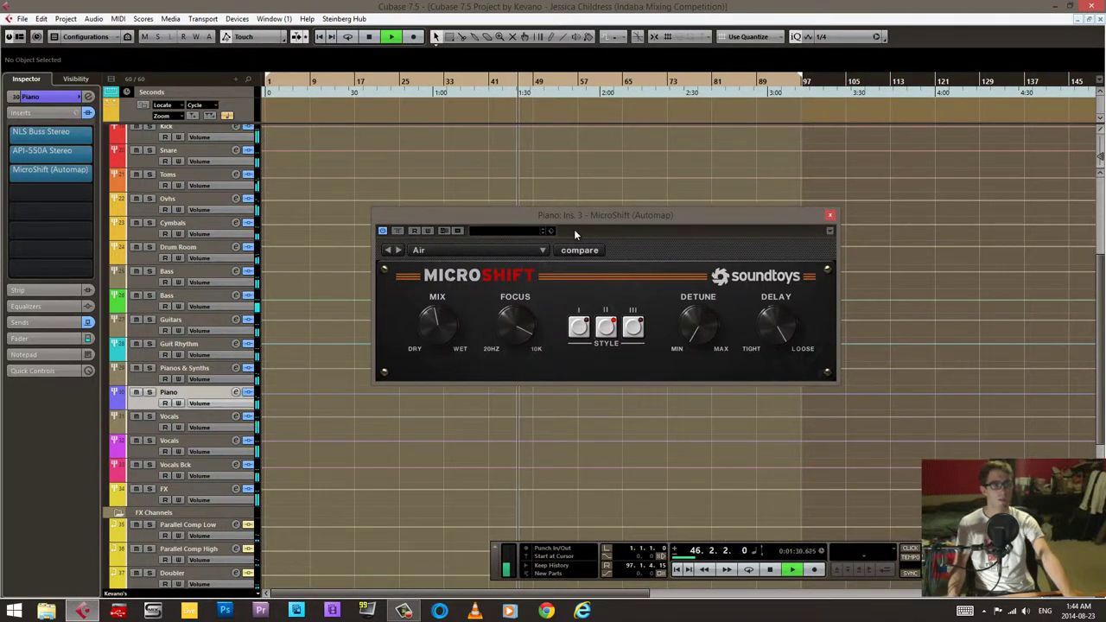
click(151, 393)
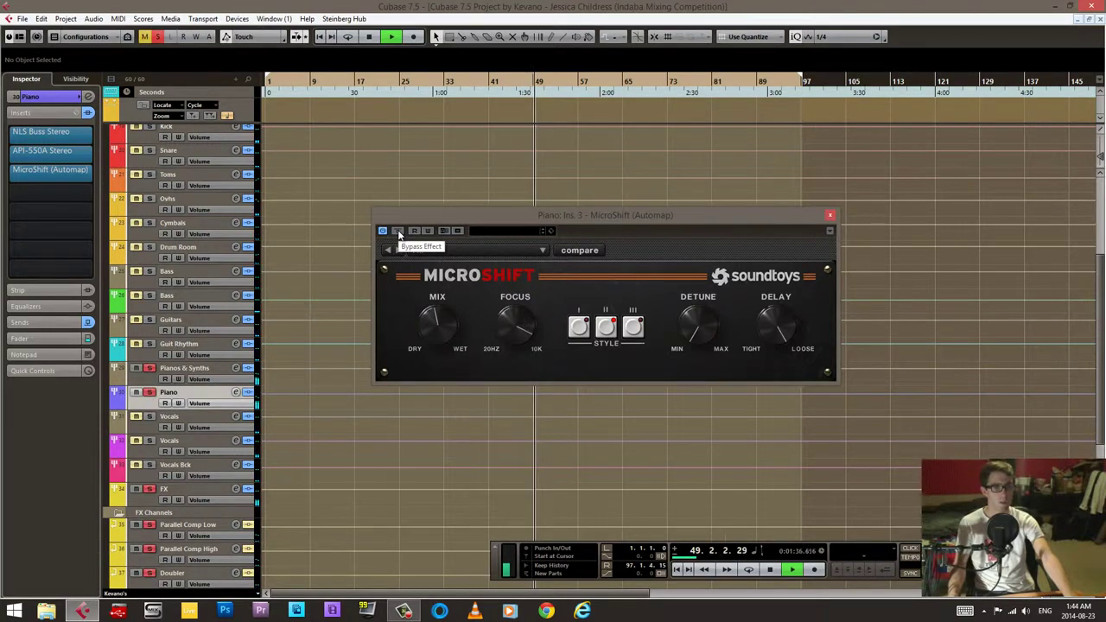
click(399, 231)
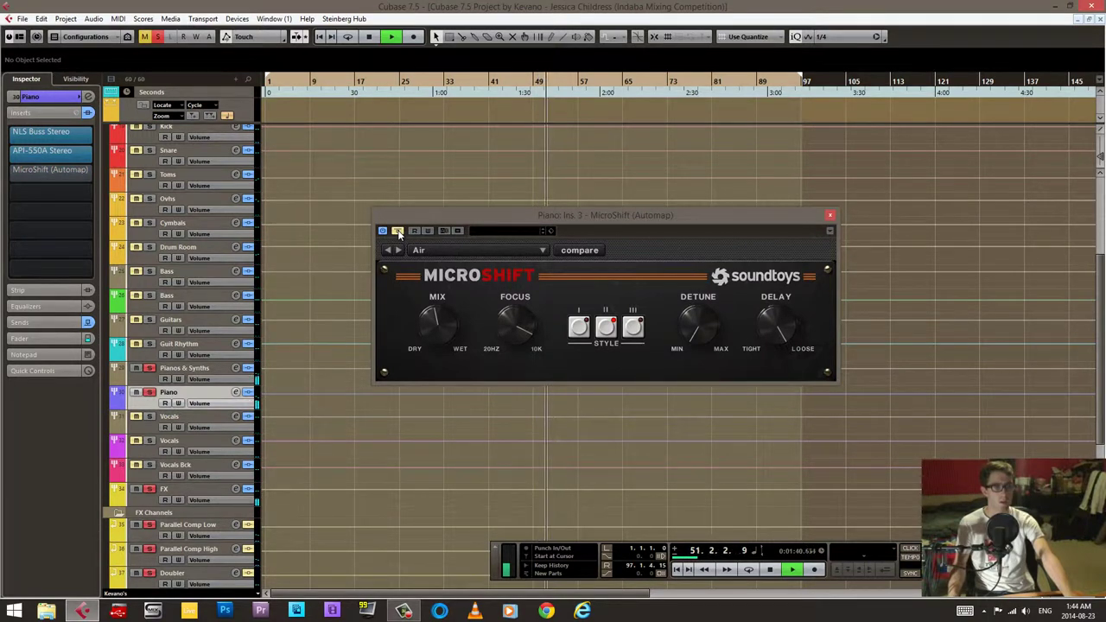
click(398, 232)
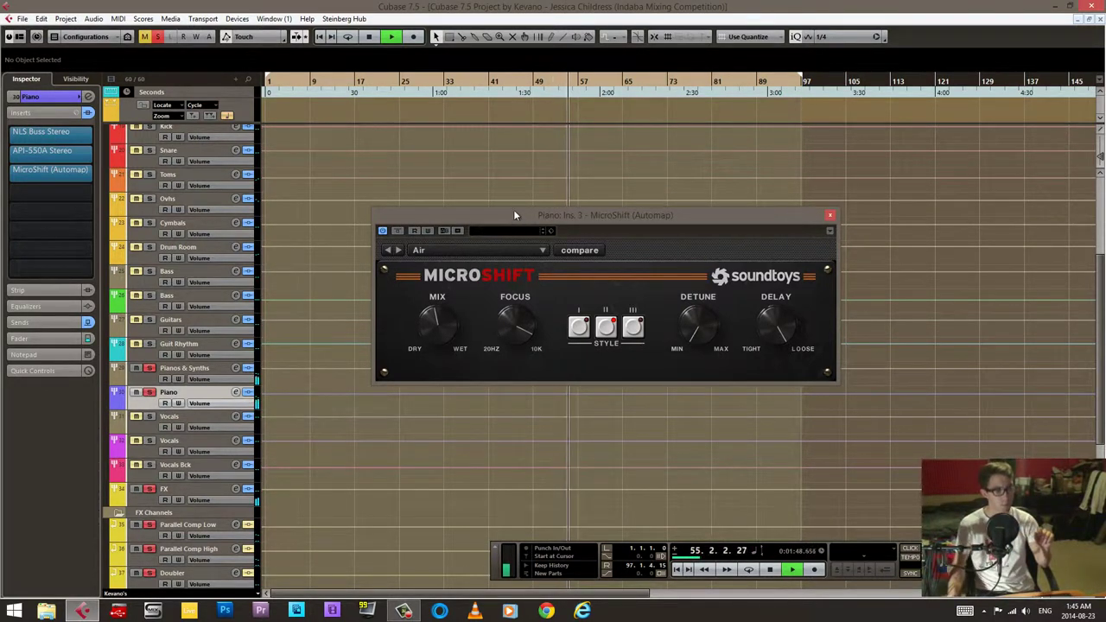
- Unsolo the Piano and A/B MicroShift Air in the full mix, leaving it on
key(space)
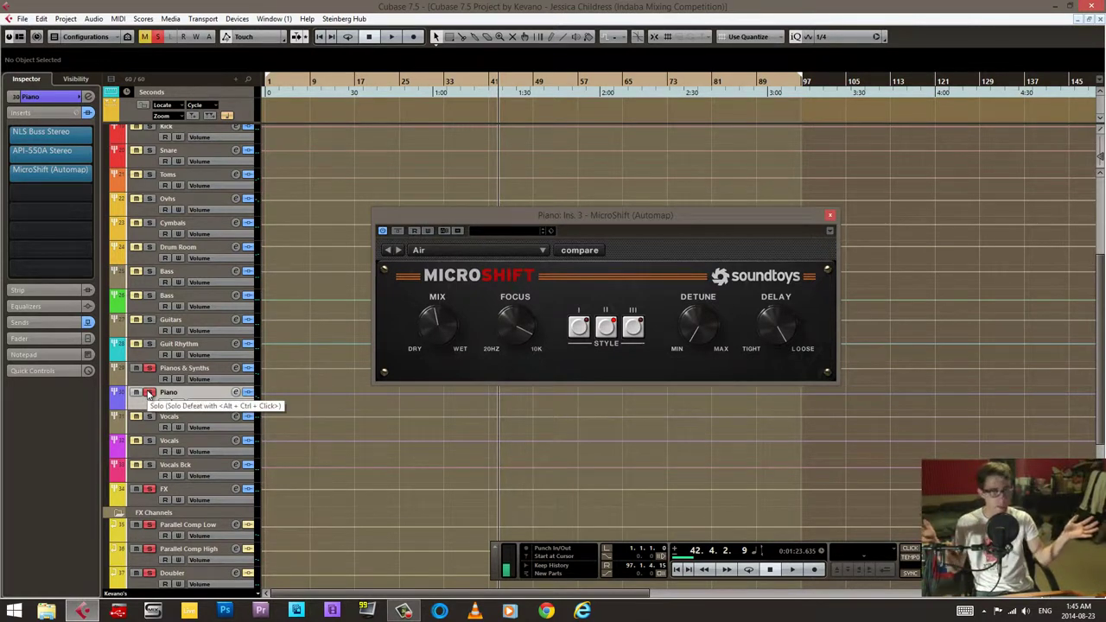
click(149, 393)
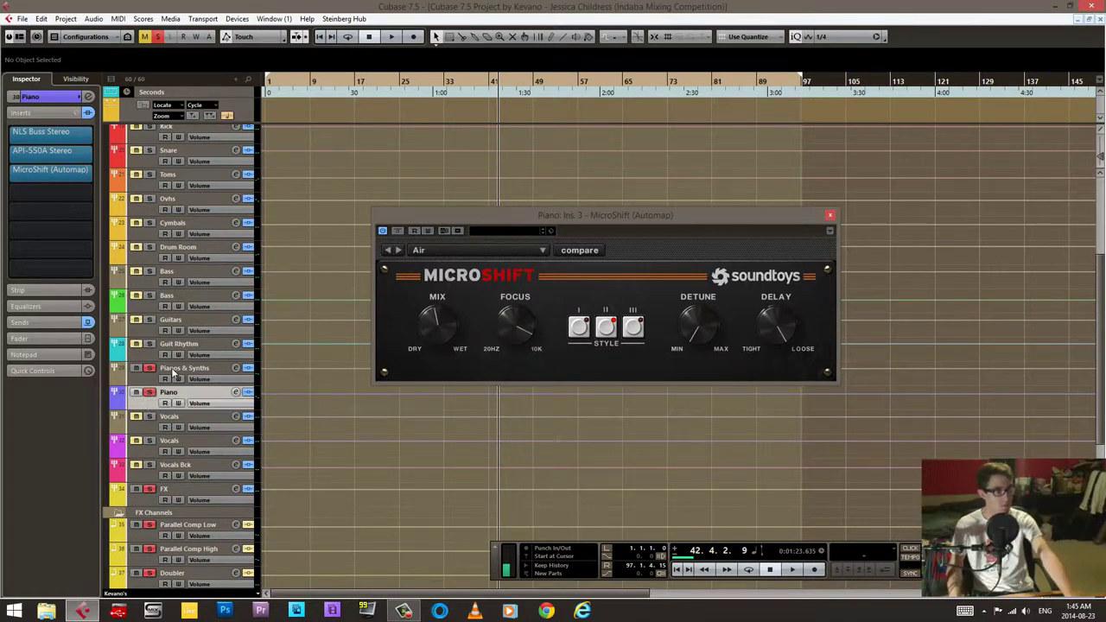
click(150, 393)
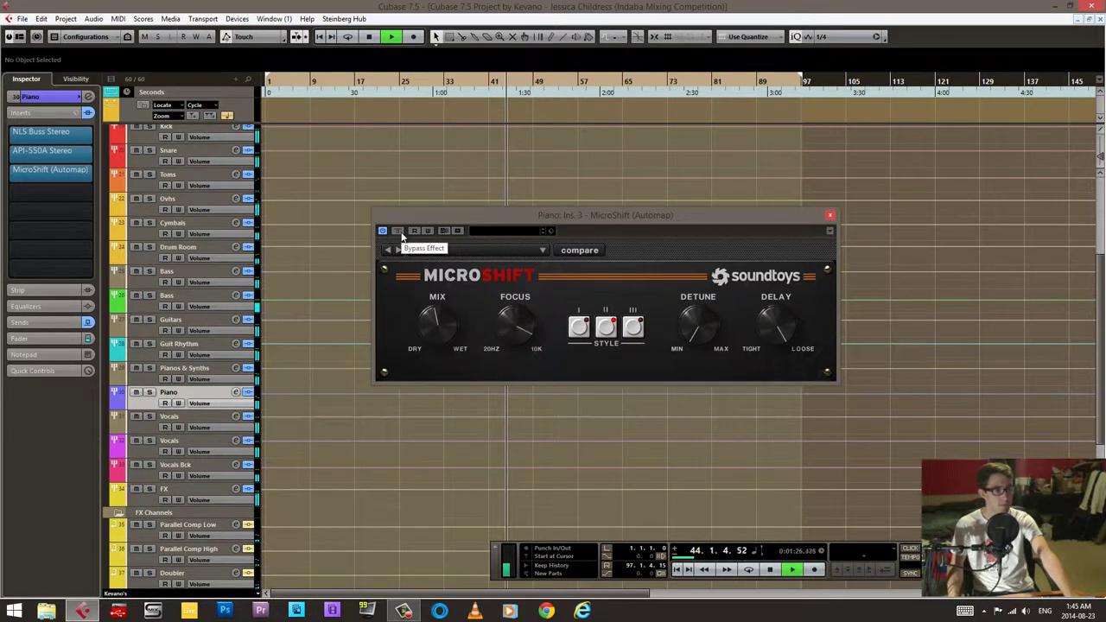
click(399, 231)
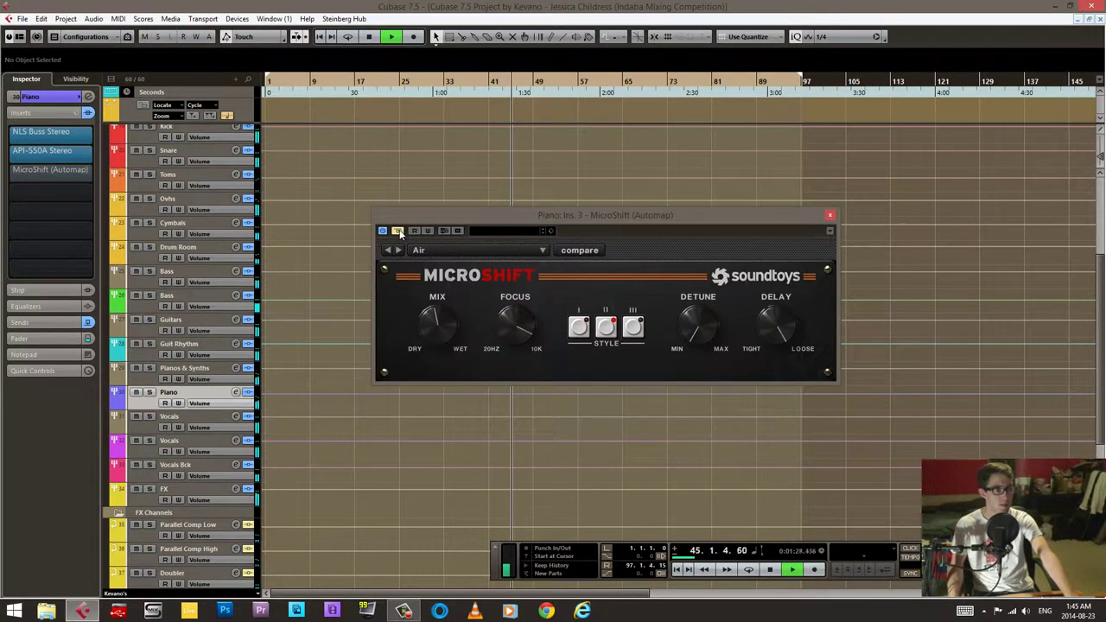
click(398, 232)
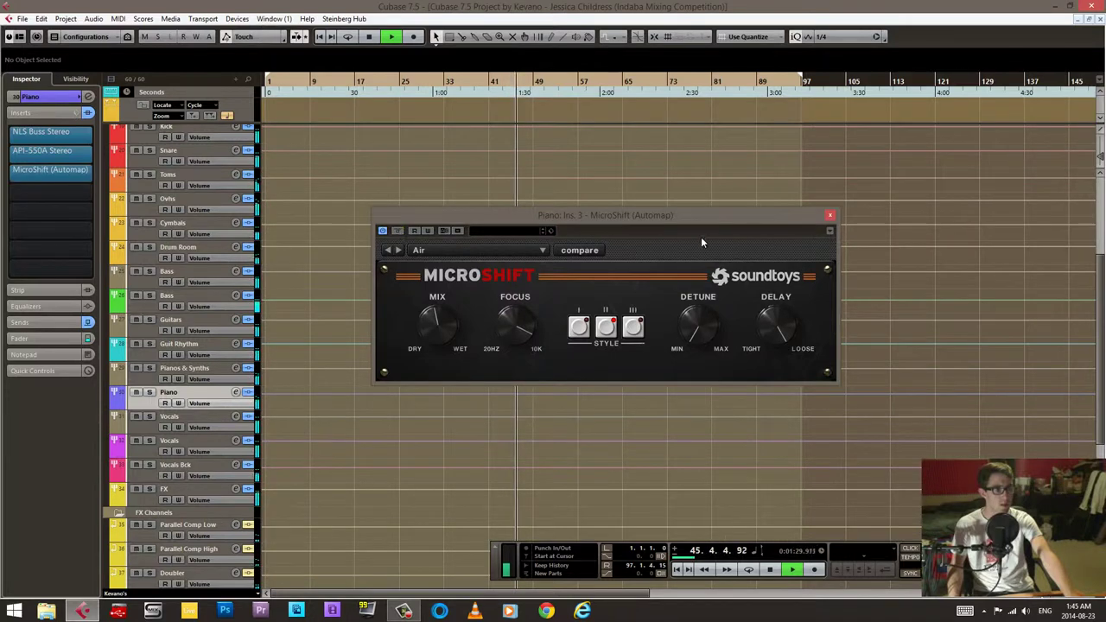
- Close MicroShift and review the insert chains of both Vocals tracks and Vocals Bck
click(829, 216)
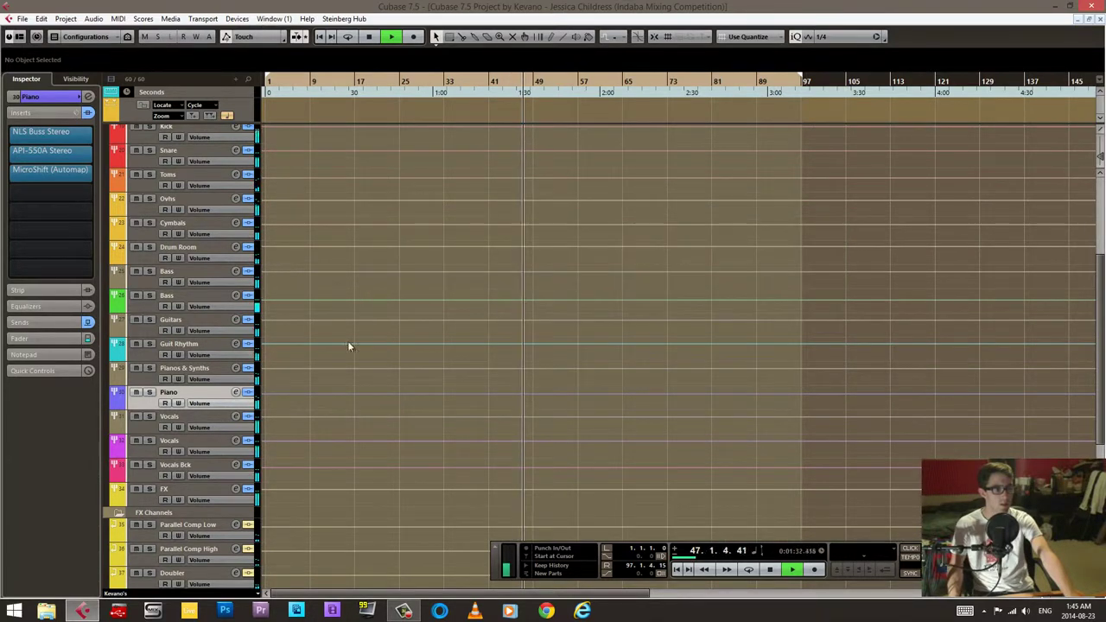
click(166, 418)
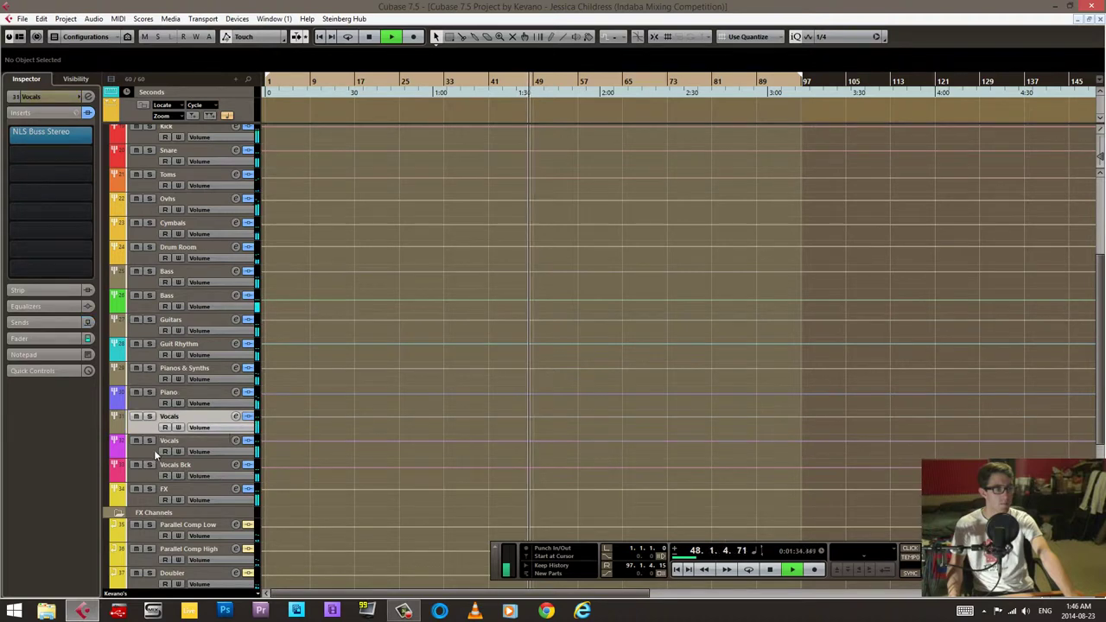
click(147, 454)
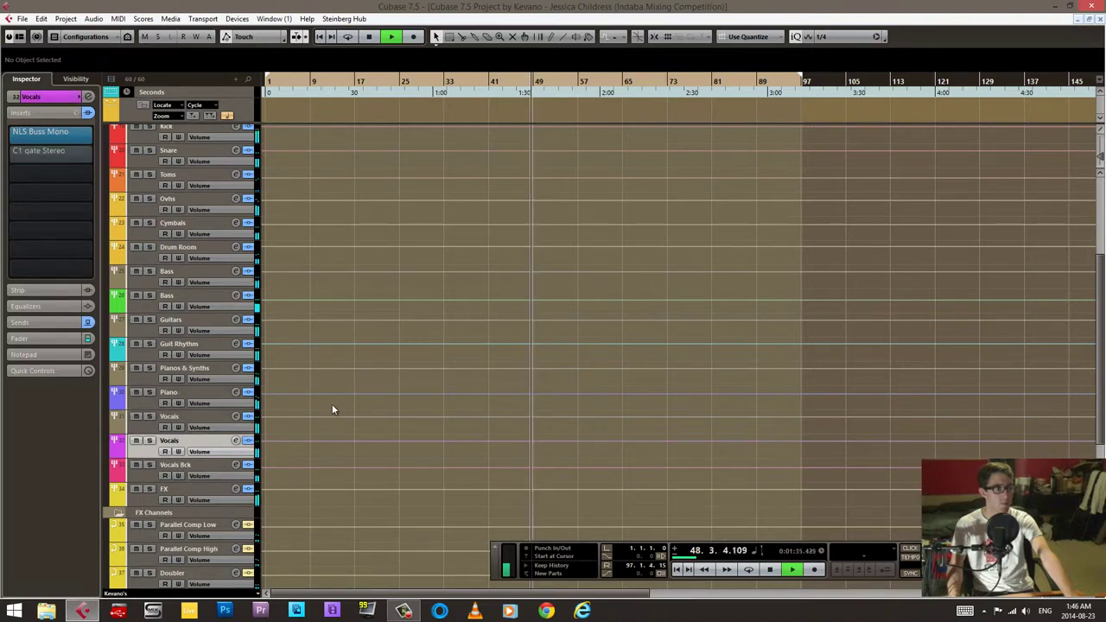
click(145, 480)
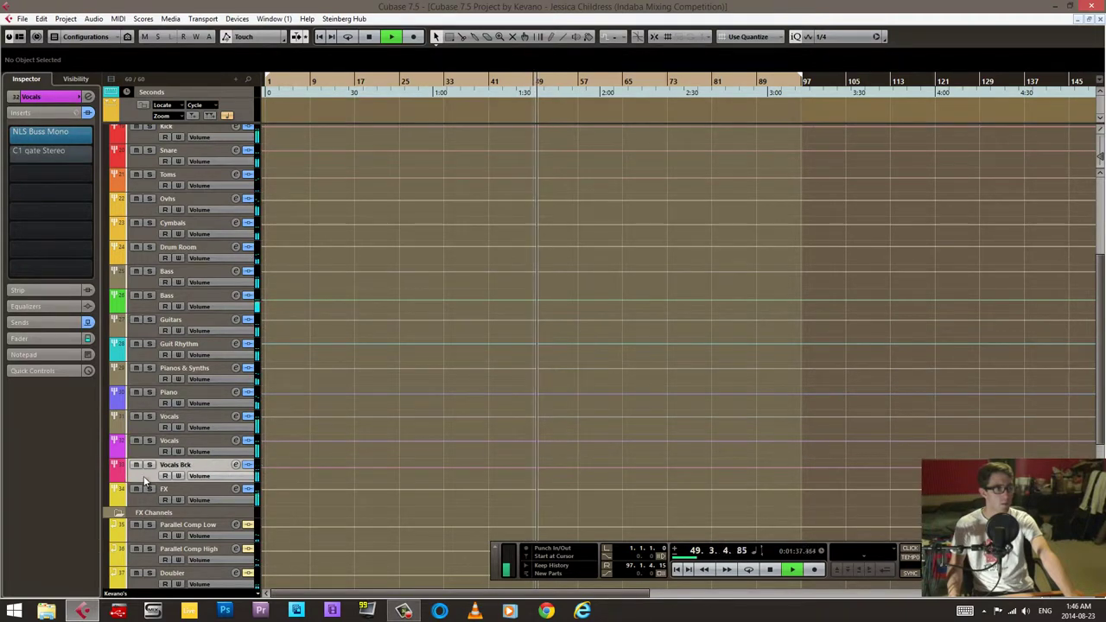
click(169, 441)
- Solo the second Vocals track and play it back from around bar 30
key(space)
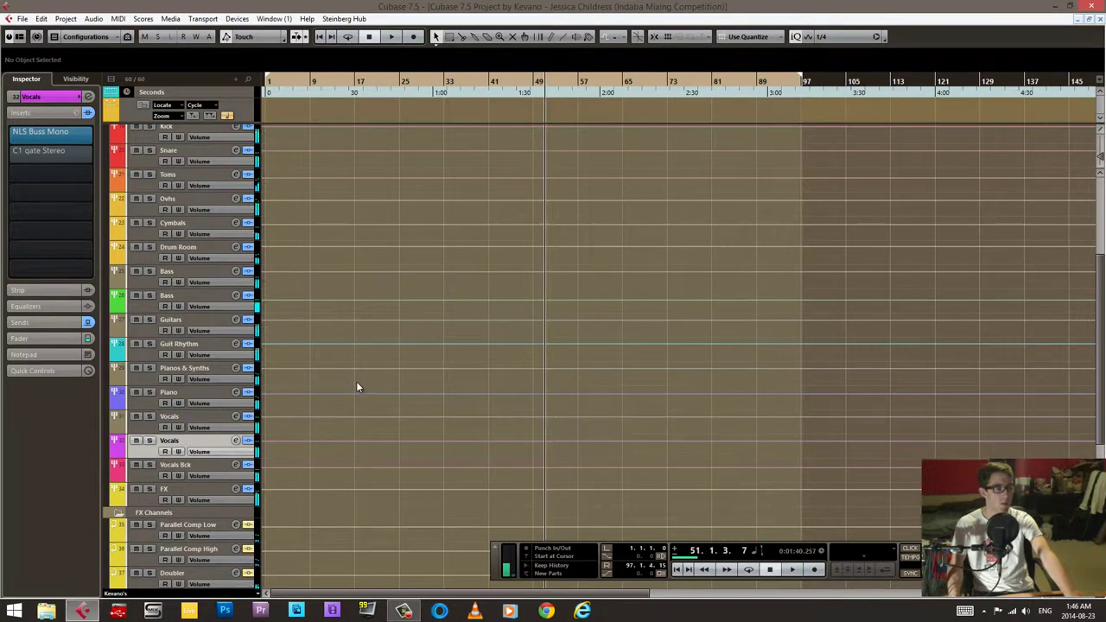
drag(468, 91, 429, 91)
click(151, 442)
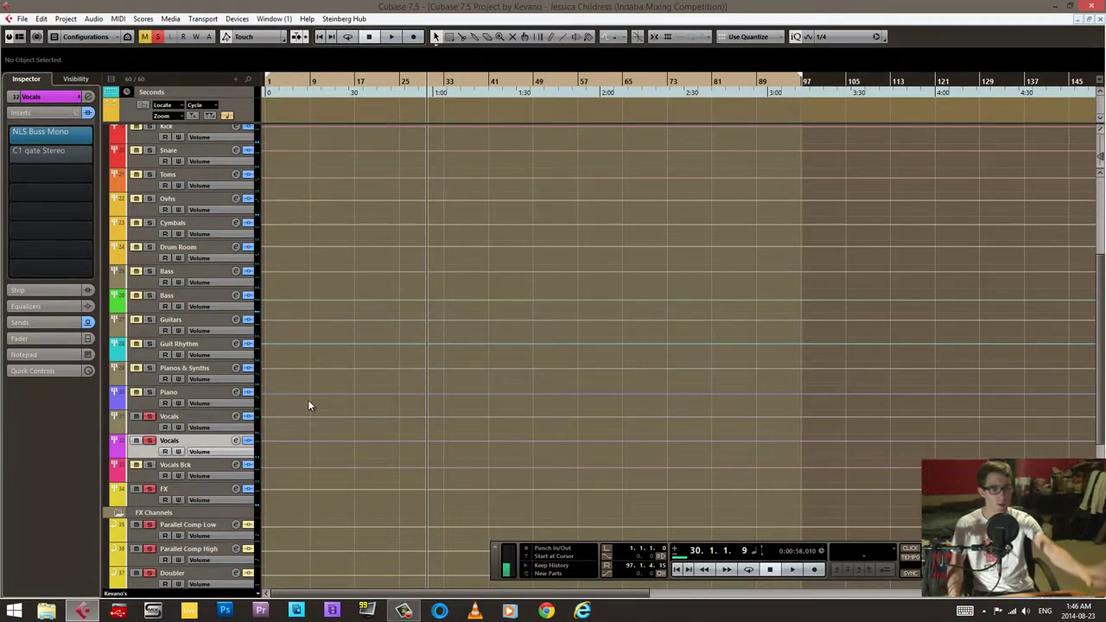
key(space)
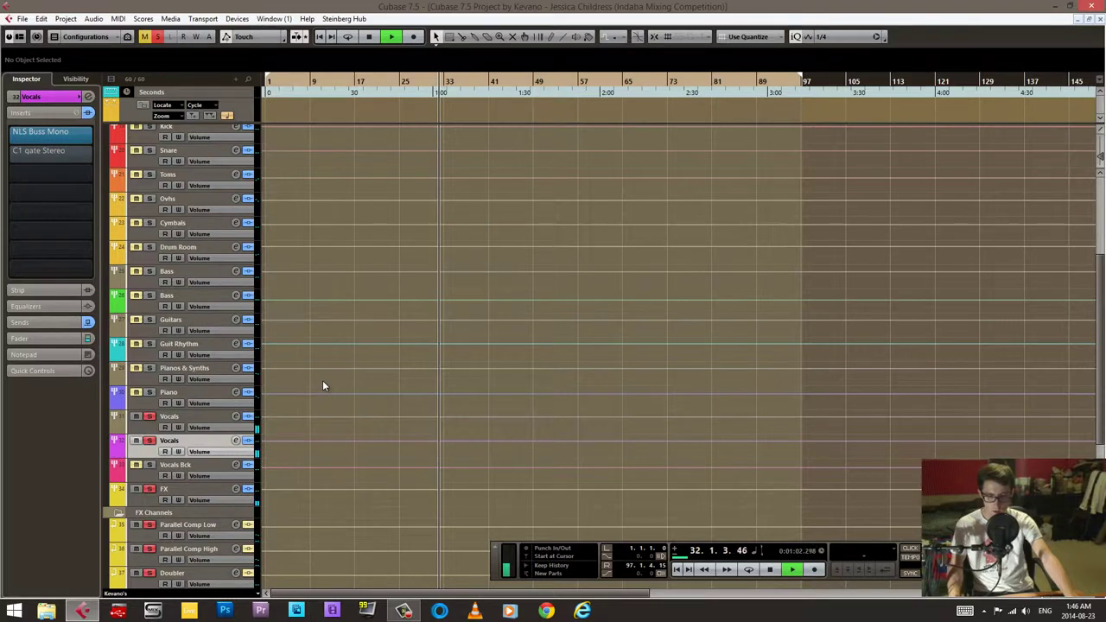
key(space)
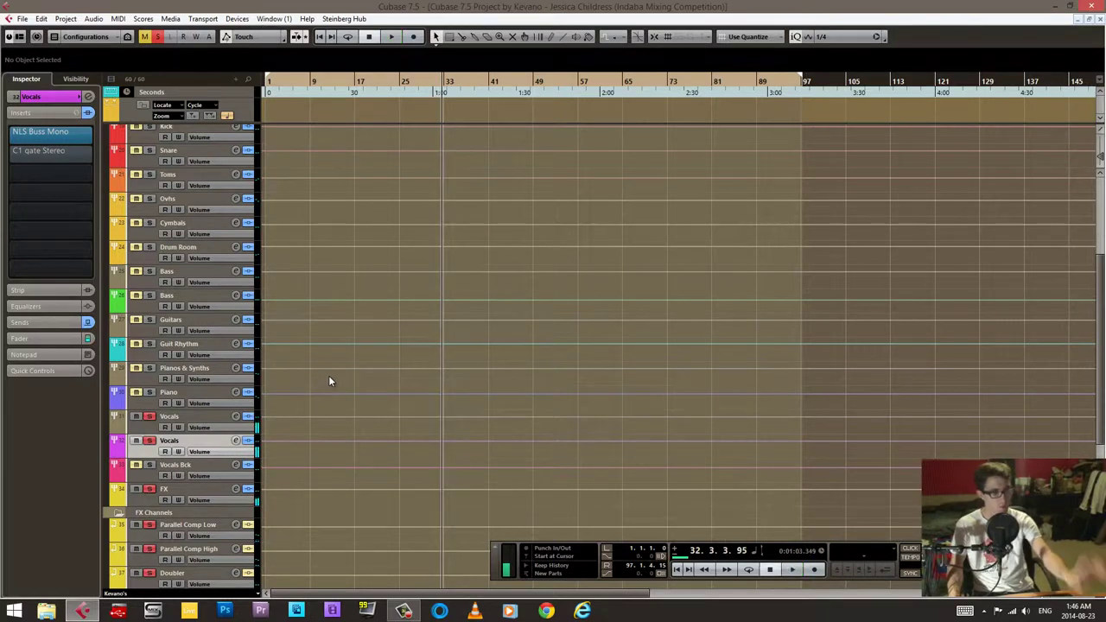
click(53, 154)
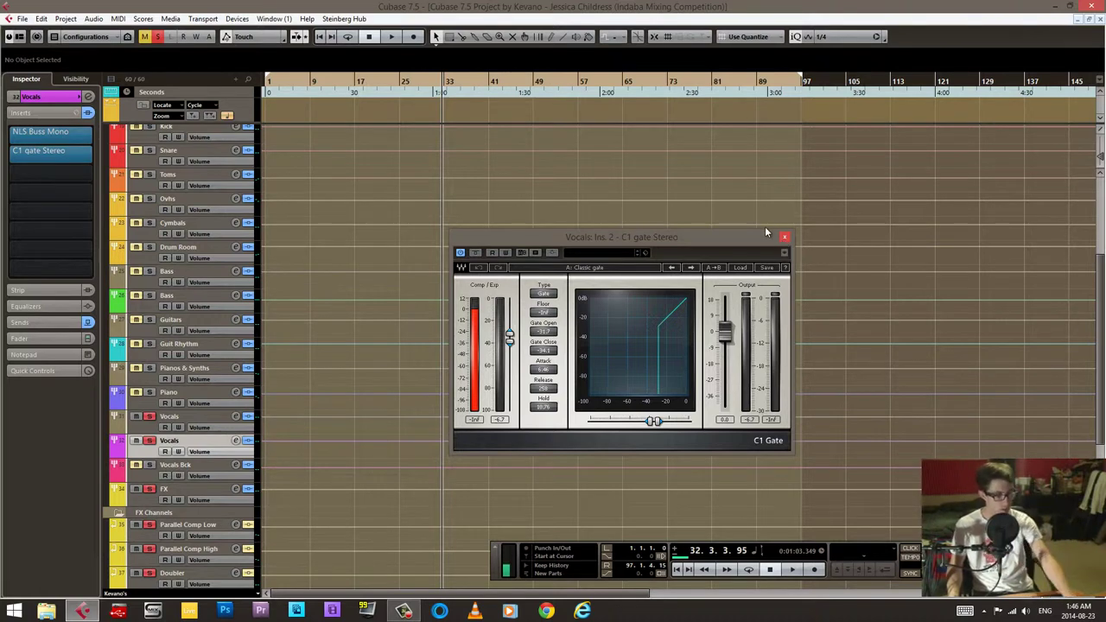
key(KP_Subtract)
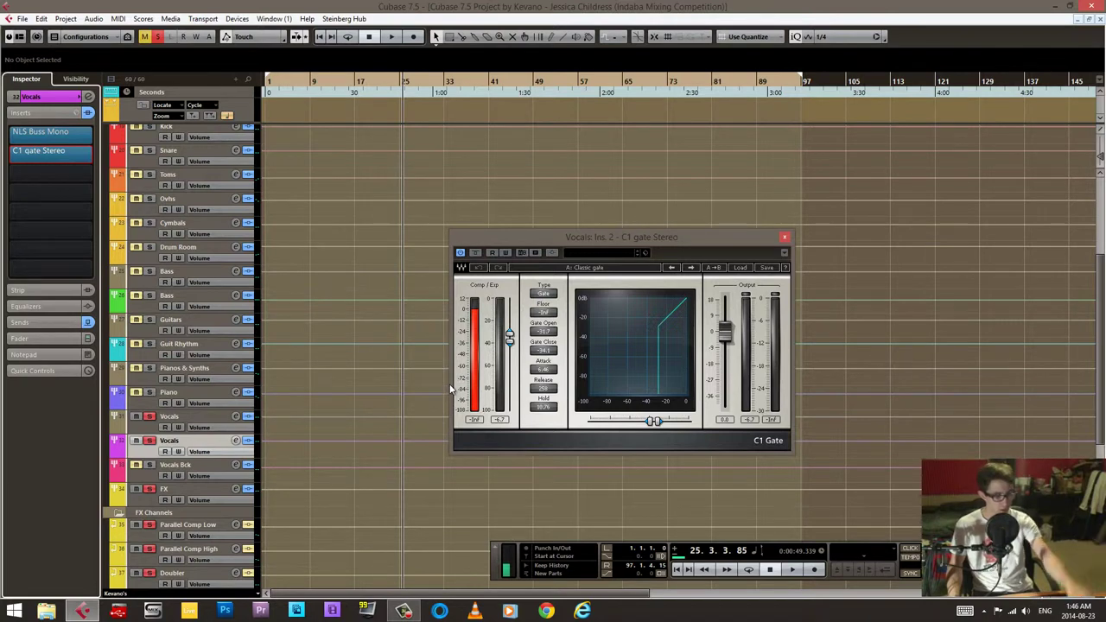
click(784, 236)
- Unsolo both Vocals tracks and Vocals Bck, then open Vocals Bck's BGV Mono To Stereo MicroShift
click(145, 475)
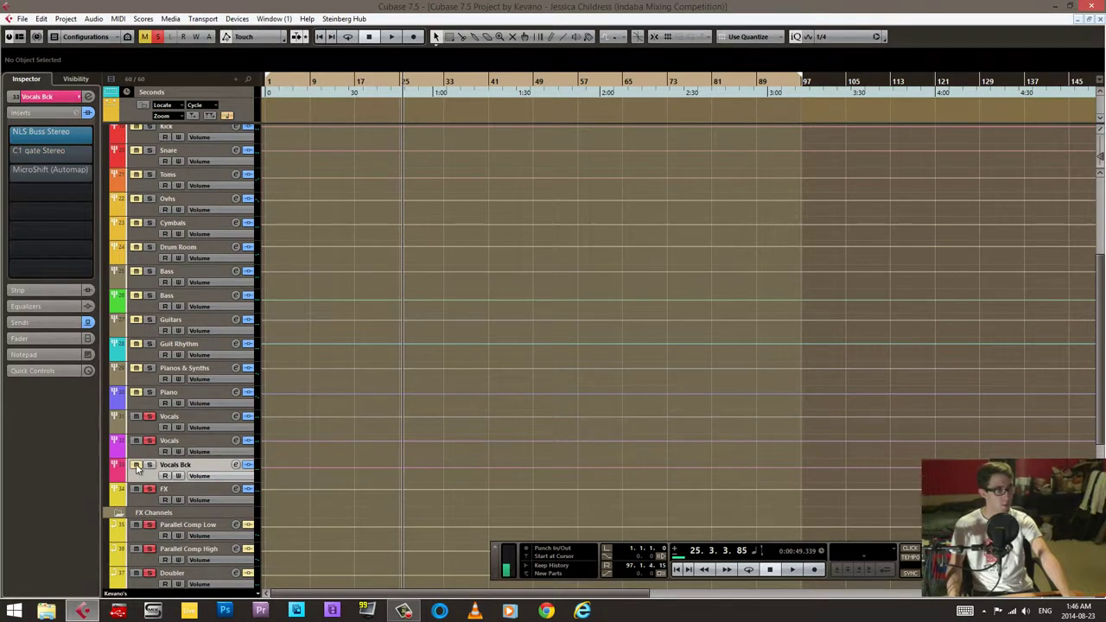
click(41, 150)
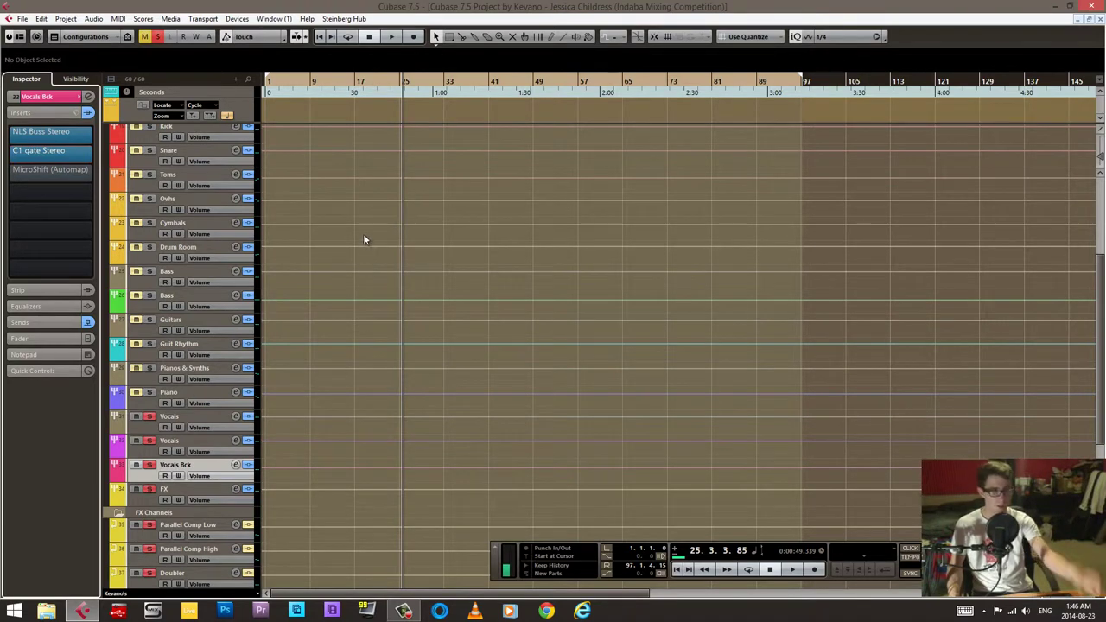
click(151, 442)
click(151, 418)
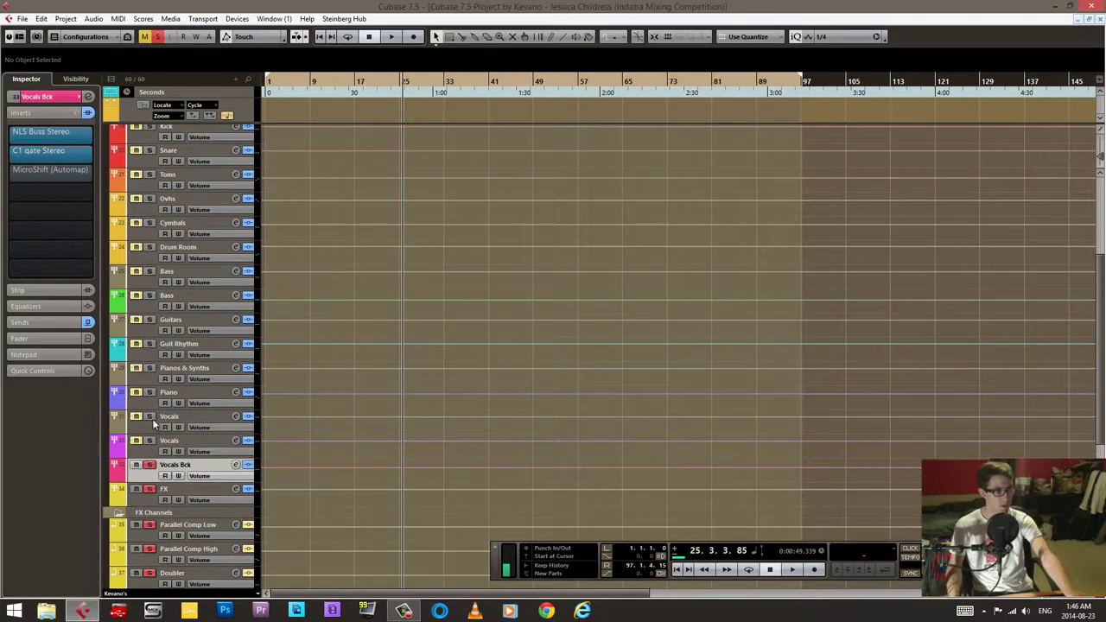
click(150, 465)
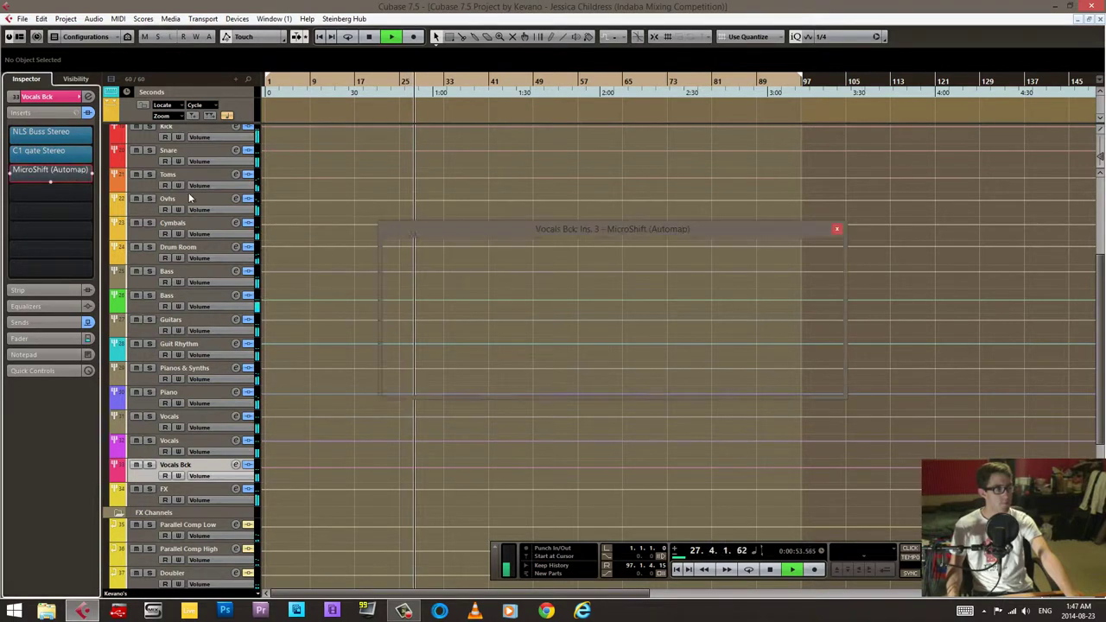
click(49, 169)
key(space)
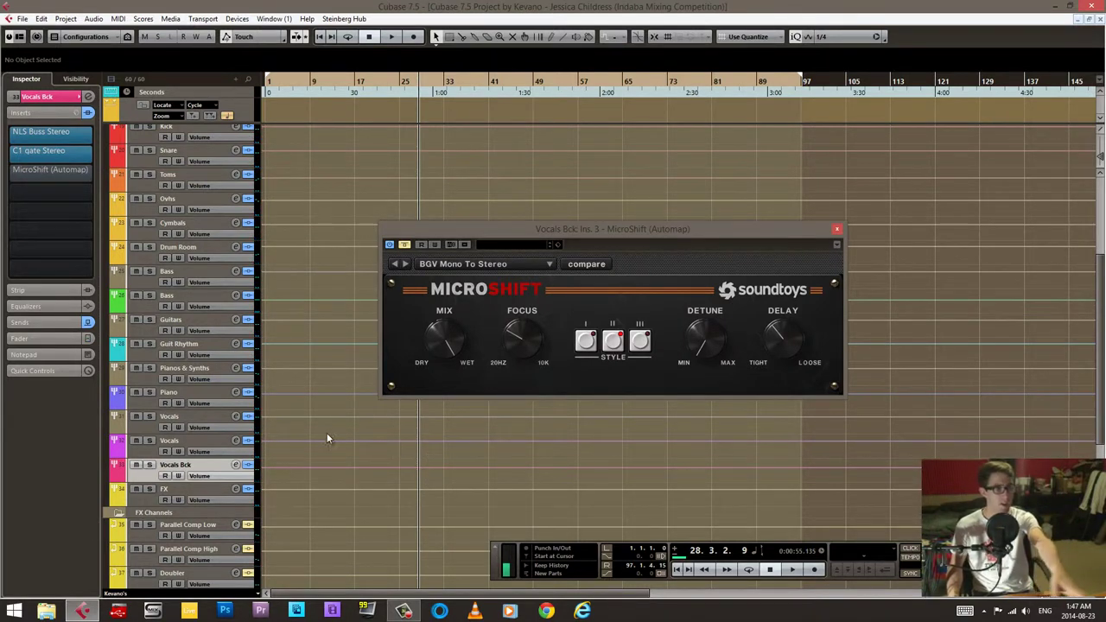
scroll(314, 283, up, 4)
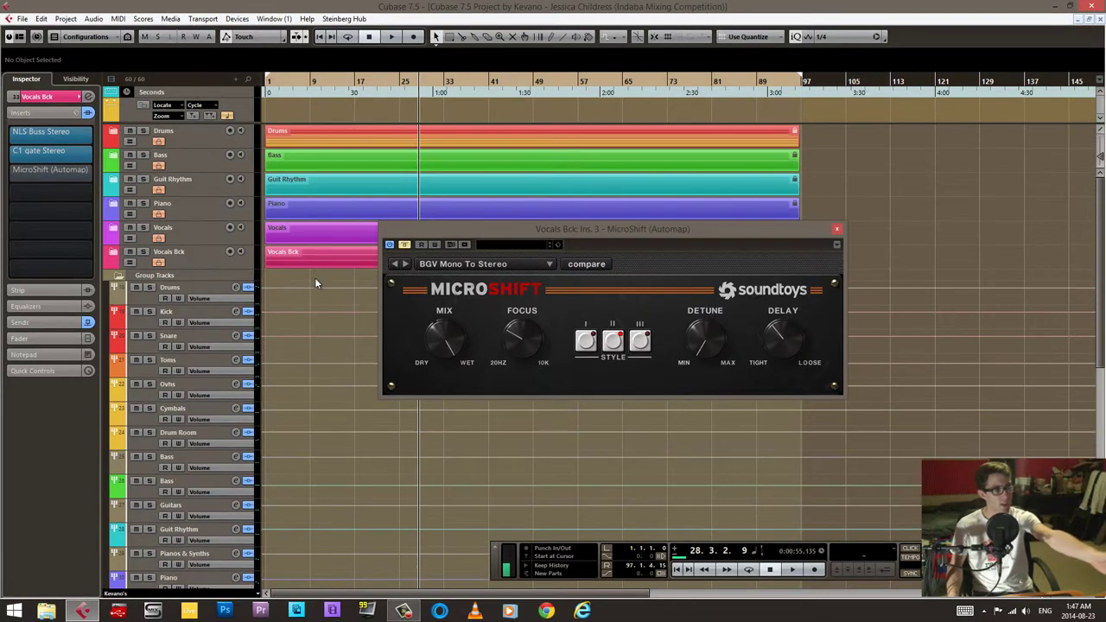
click(114, 252)
click(150, 276)
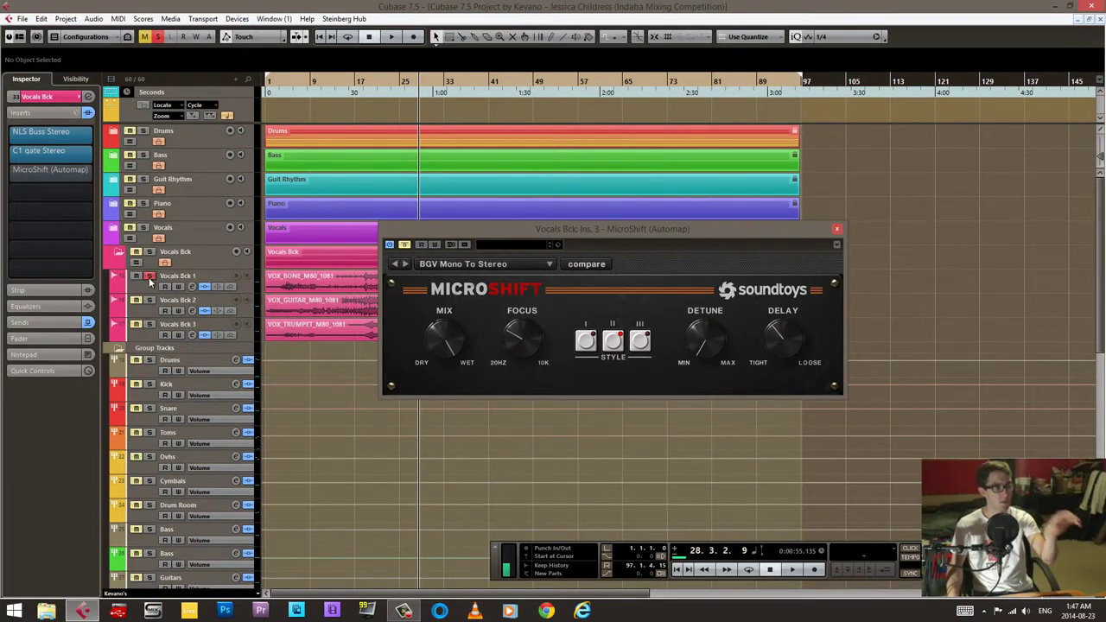
click(150, 276)
click(155, 311)
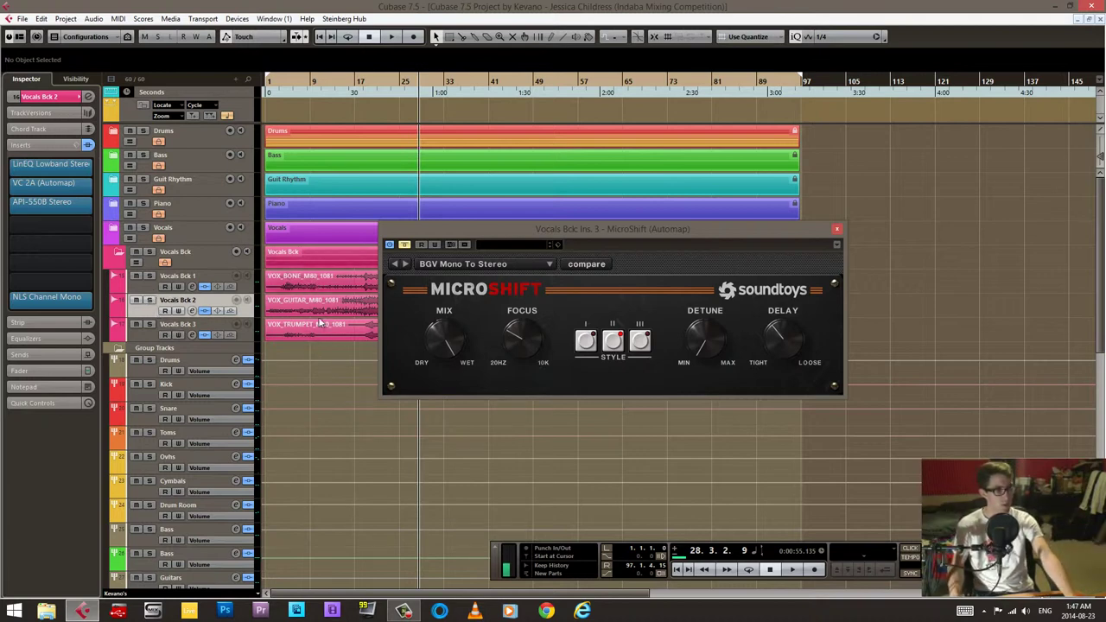
click(120, 251)
scroll(232, 387, down, 5)
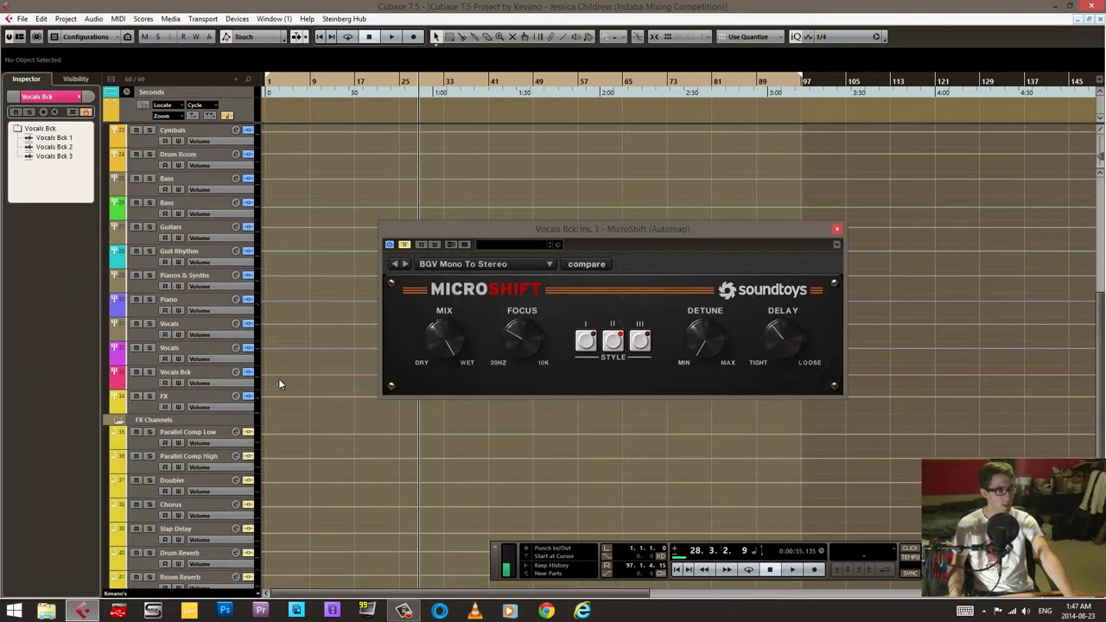
click(146, 389)
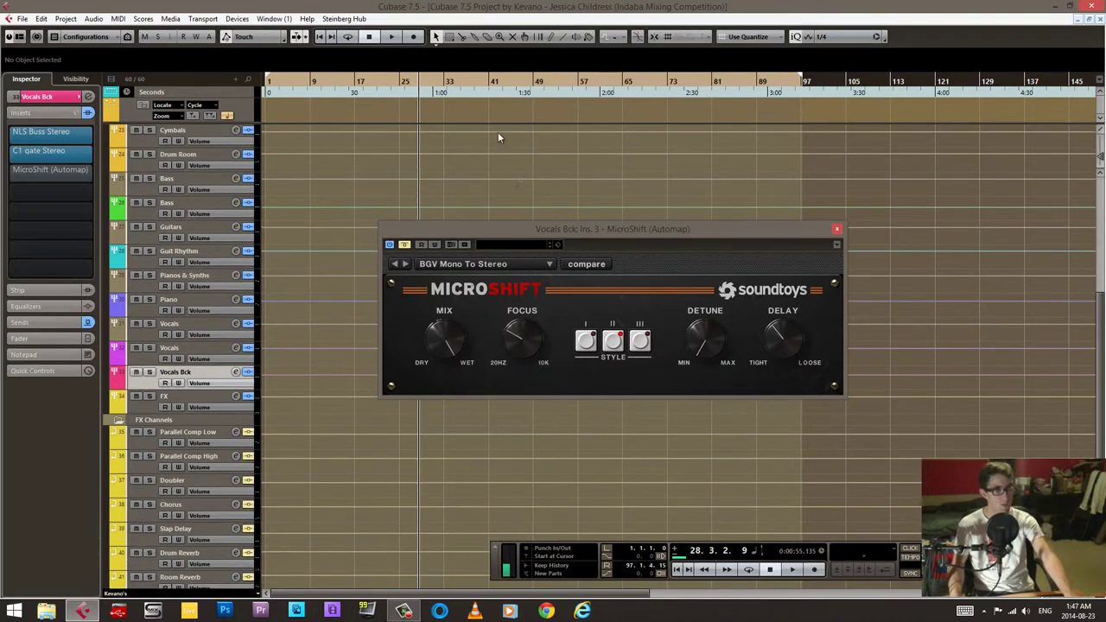
- During playback, A/B the Vocals Bck MicroShift by bypassing it and re-enabling it
key(space)
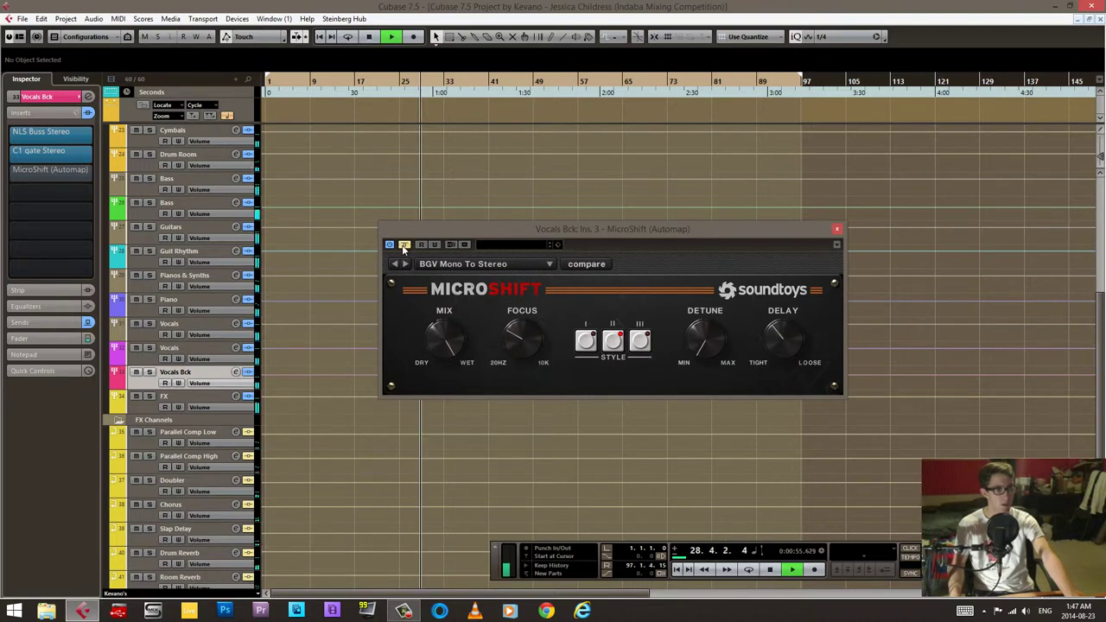
click(403, 245)
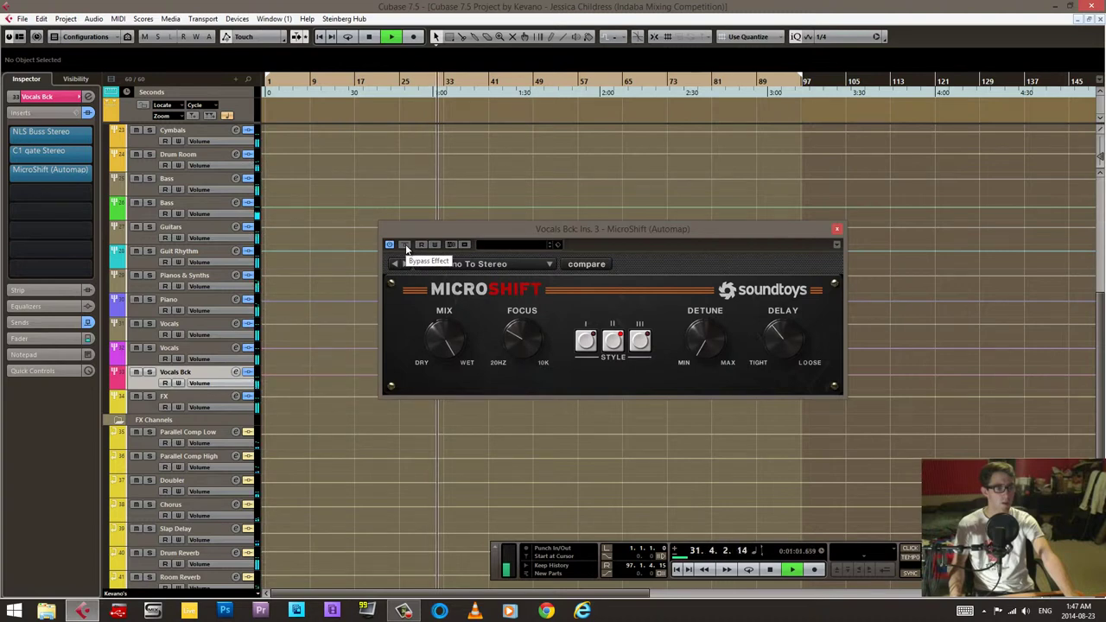
click(404, 245)
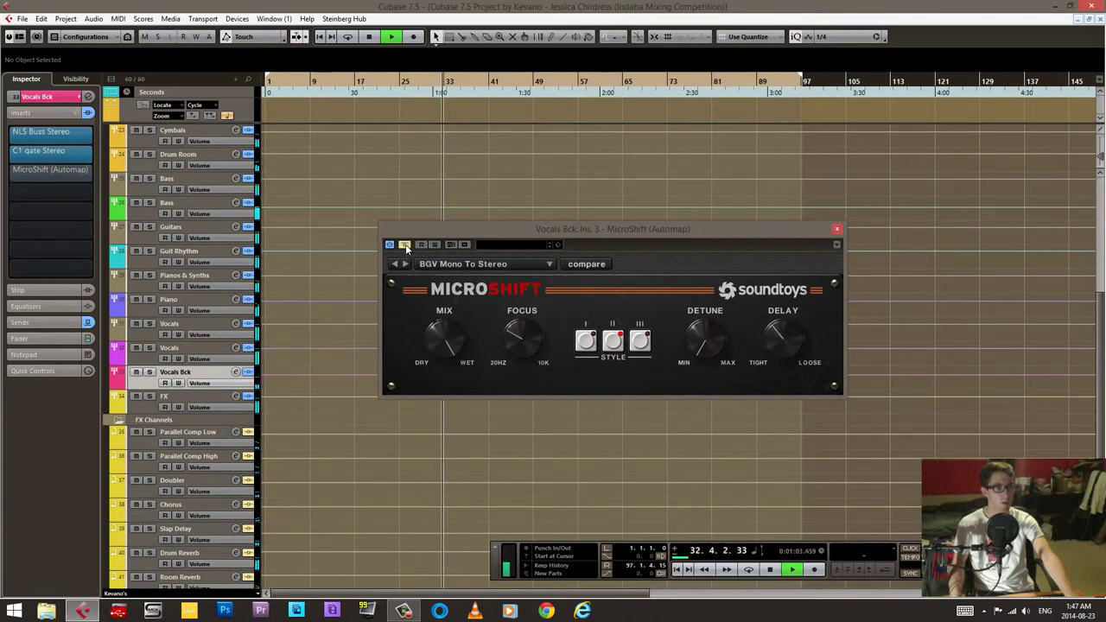
click(404, 245)
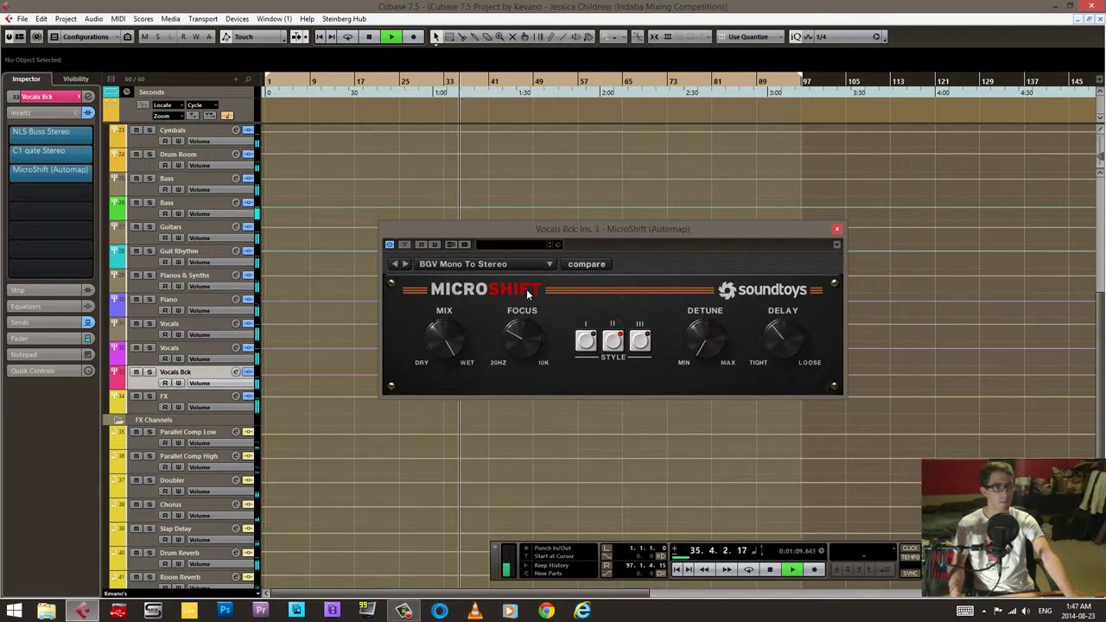
key(space)
- Solo the Vocals Bck group and play it back on its own
click(149, 372)
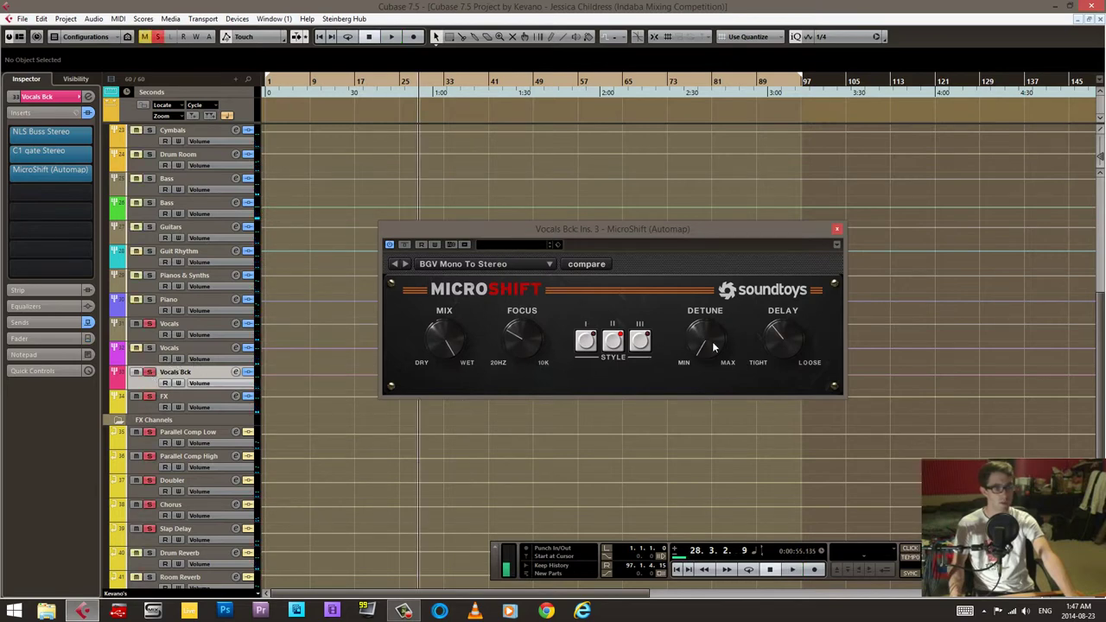
key(space)
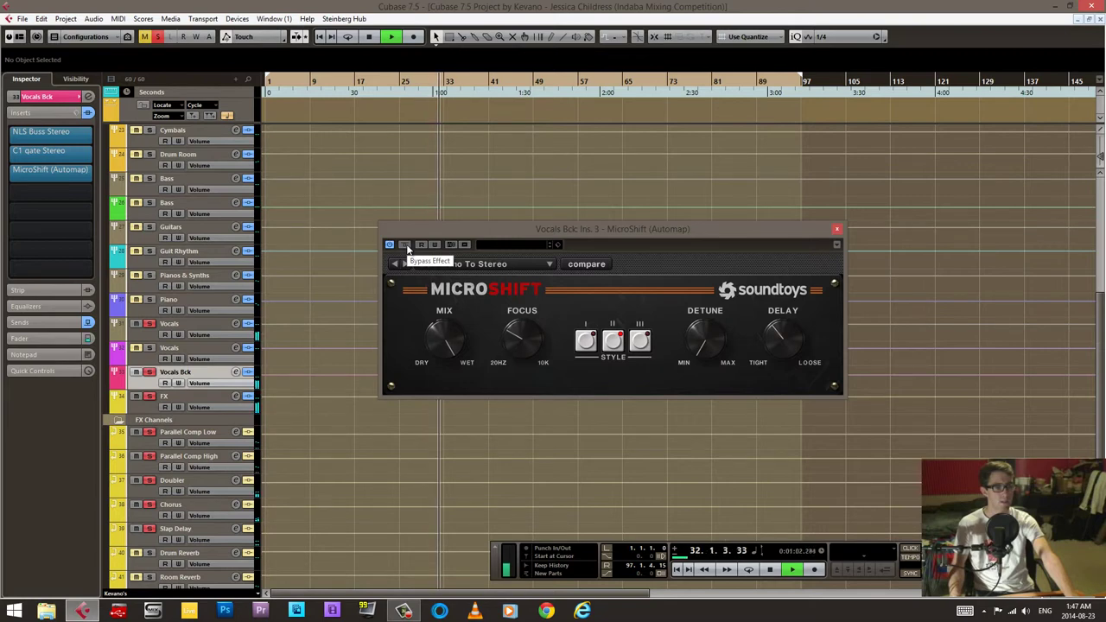
key(space)
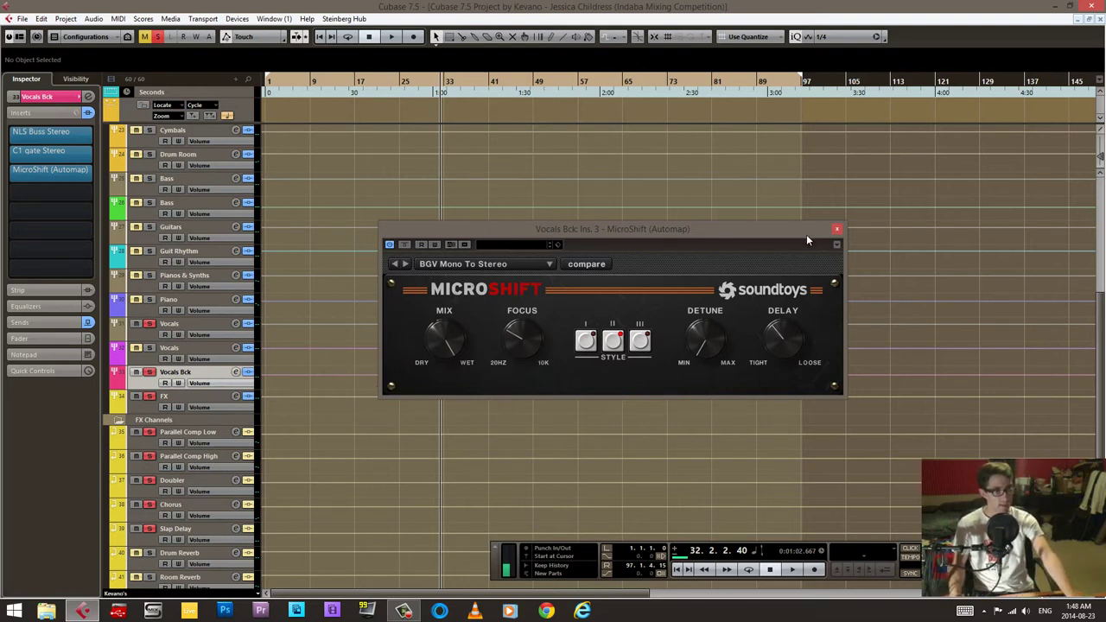
- Close MicroShift, clear all mutes, collapse the Group Tracks folder and select Parallel Comp Low
click(836, 232)
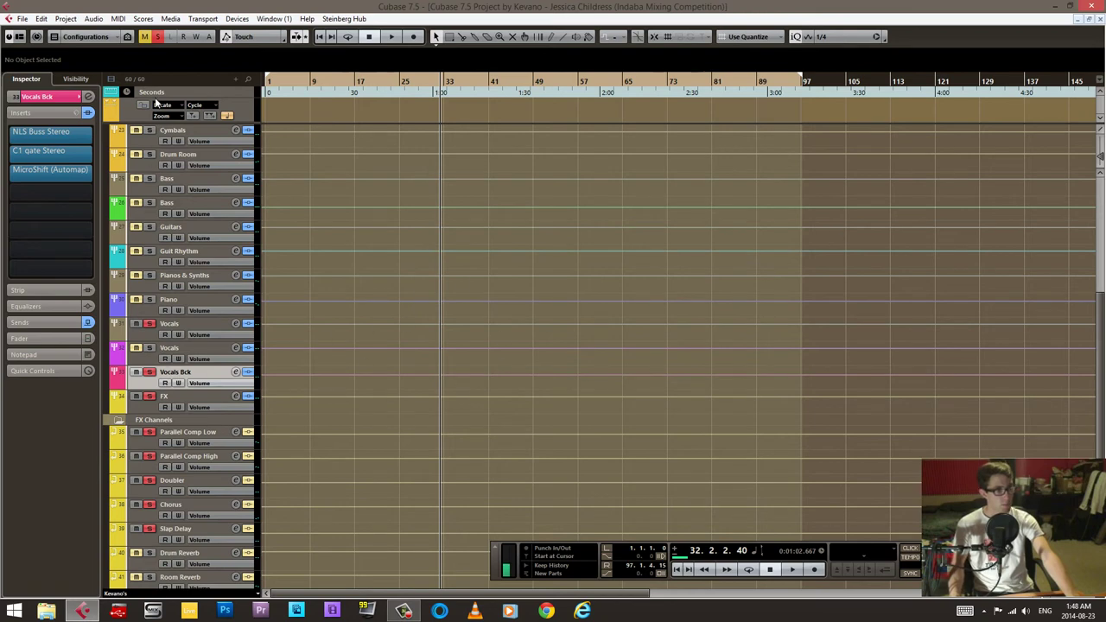
click(144, 36)
scroll(432, 306, up, 8)
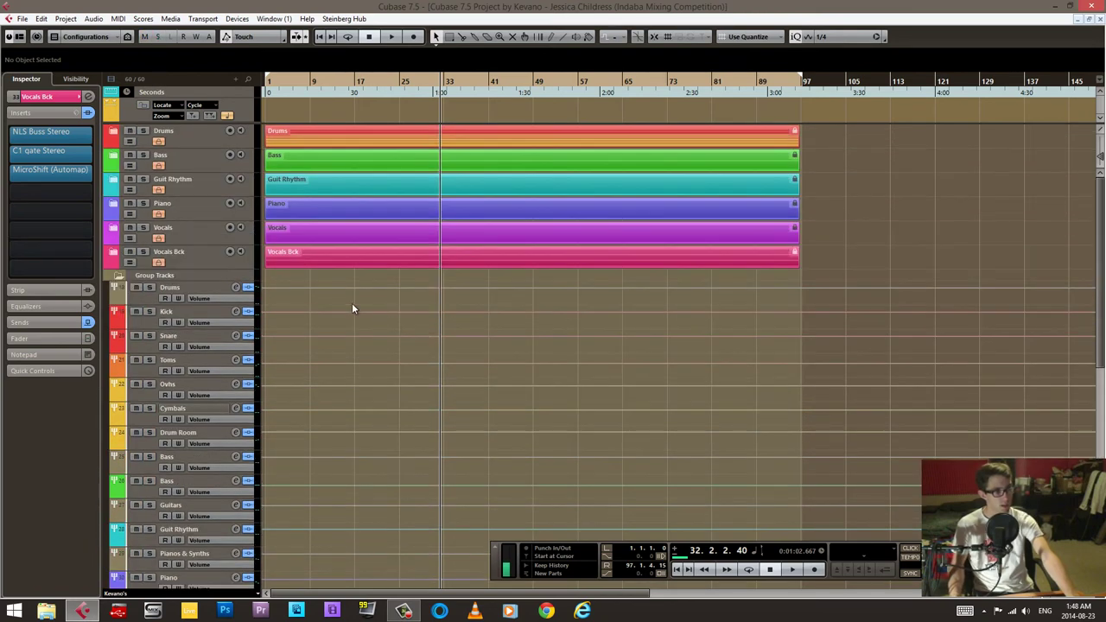
click(117, 276)
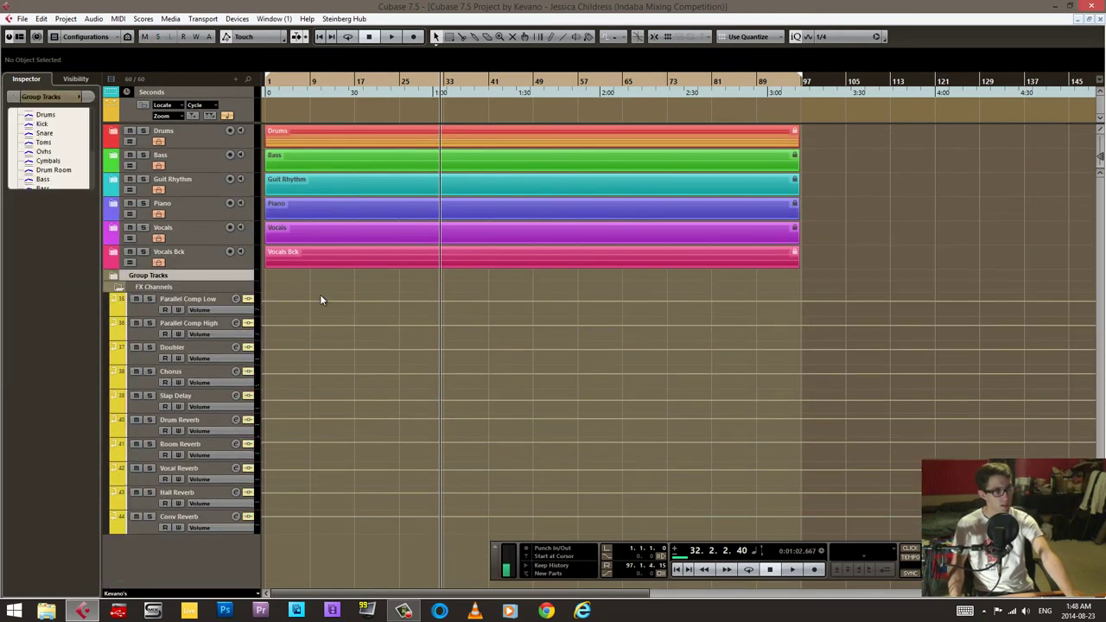
click(181, 305)
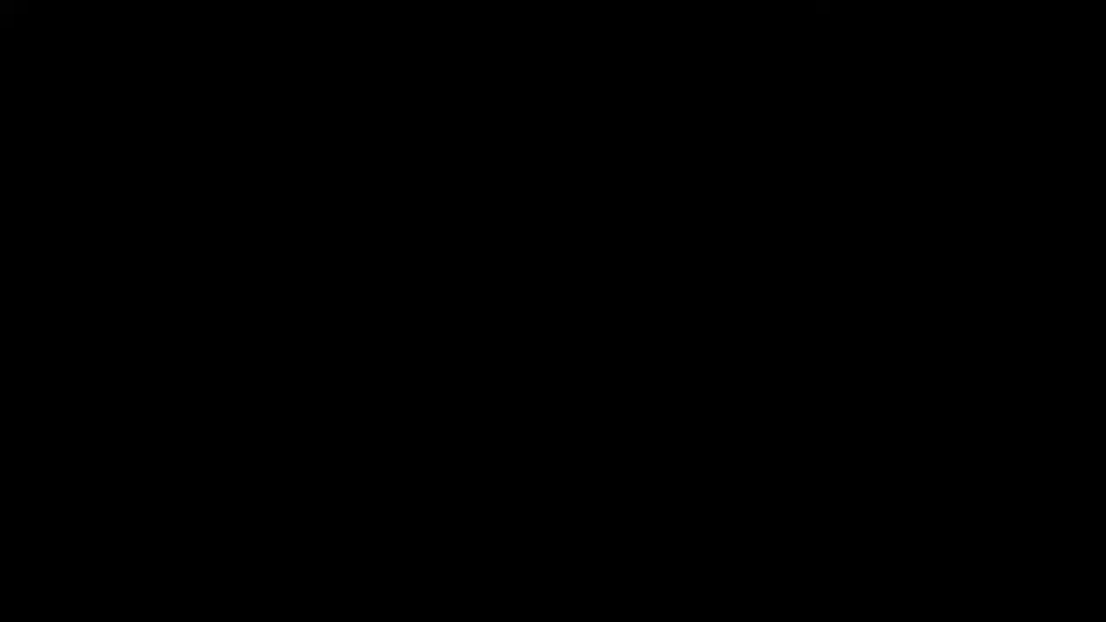